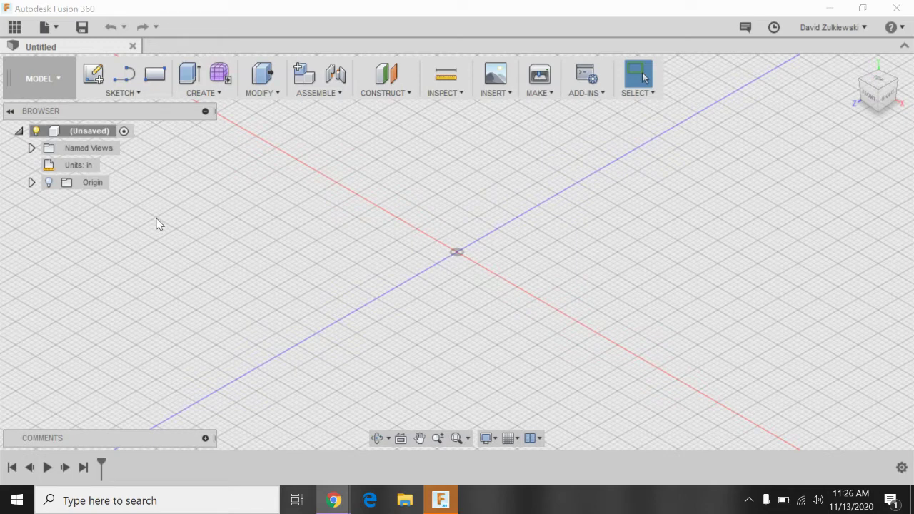
Start a sketch on the front plane and draw a 7.00 in base line from the origin
left_click(93, 75)
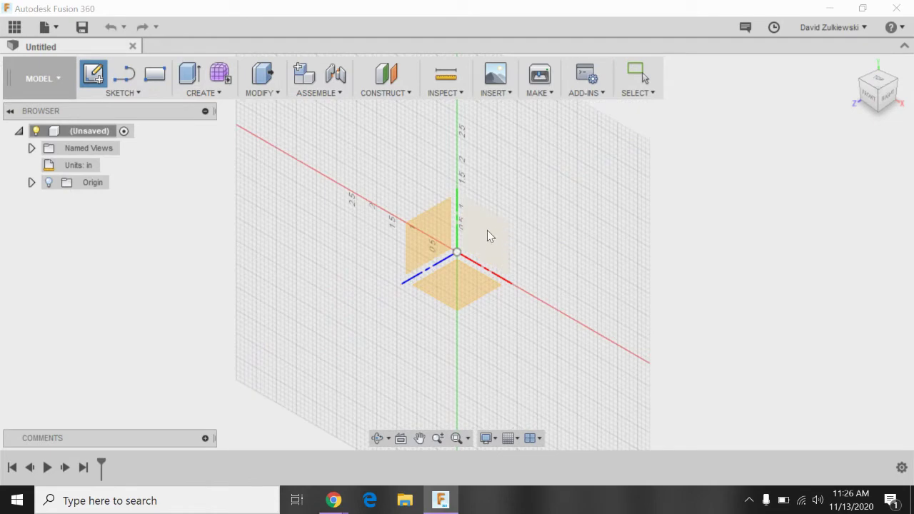
left_click(488, 231)
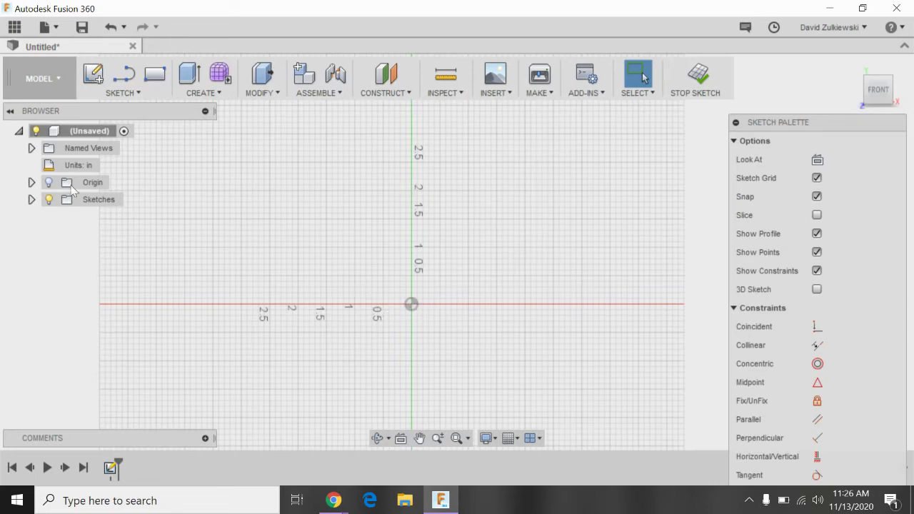
left_click(126, 80)
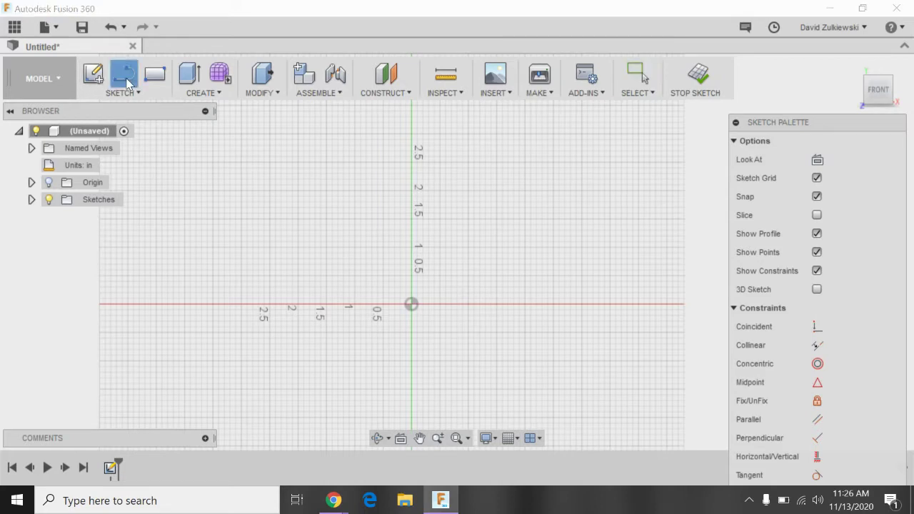
left_click(412, 304)
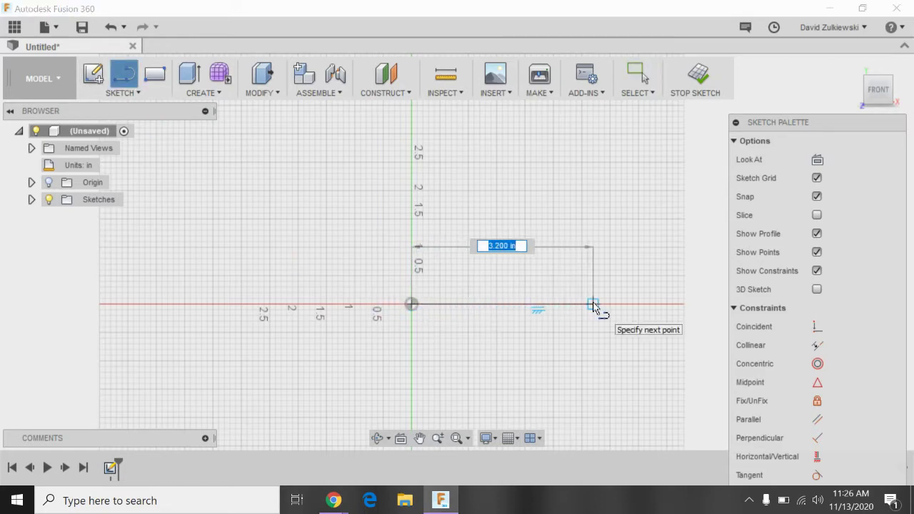
type("7")
key("Return")
key("Escape")
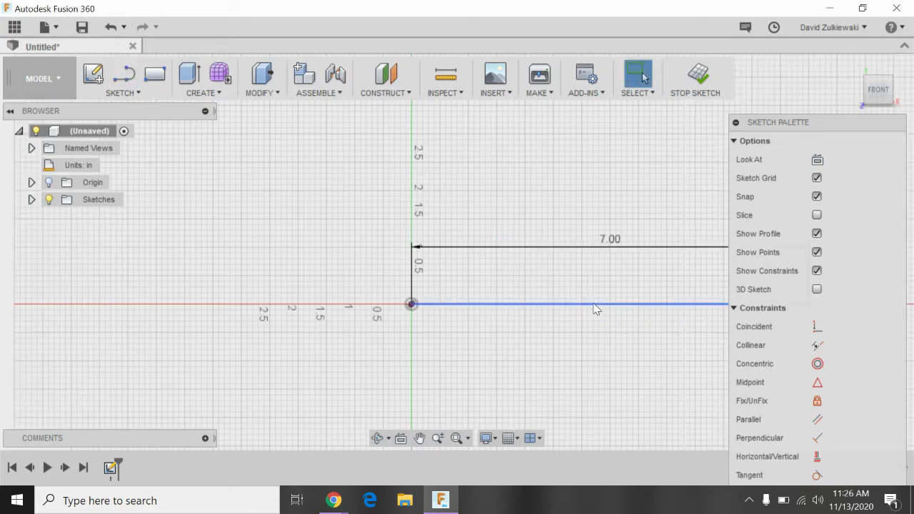
scroll(615, 298, "down", 5)
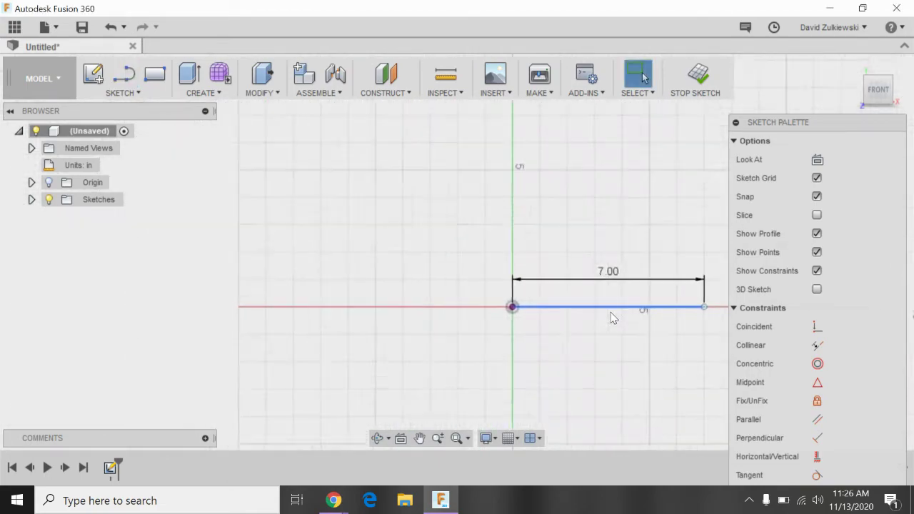
scroll(690, 299, "up", 5)
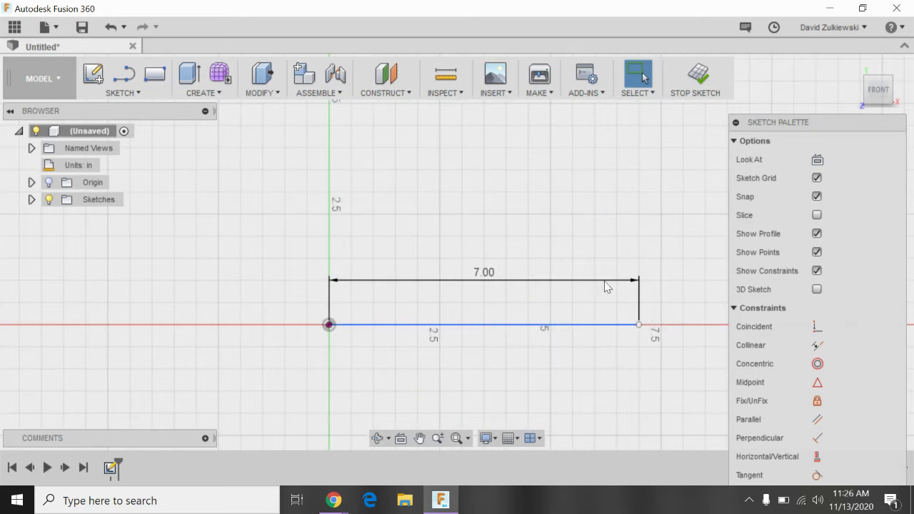
left_click_drag(483, 272, 473, 392)
Draw a 1.12 in vertical line up from the base line's right end
left_click(124, 73)
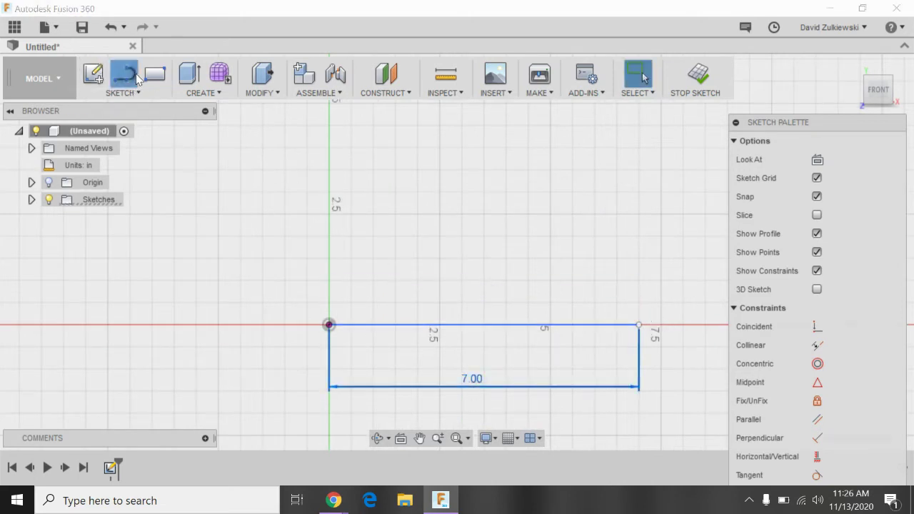
left_click(639, 325)
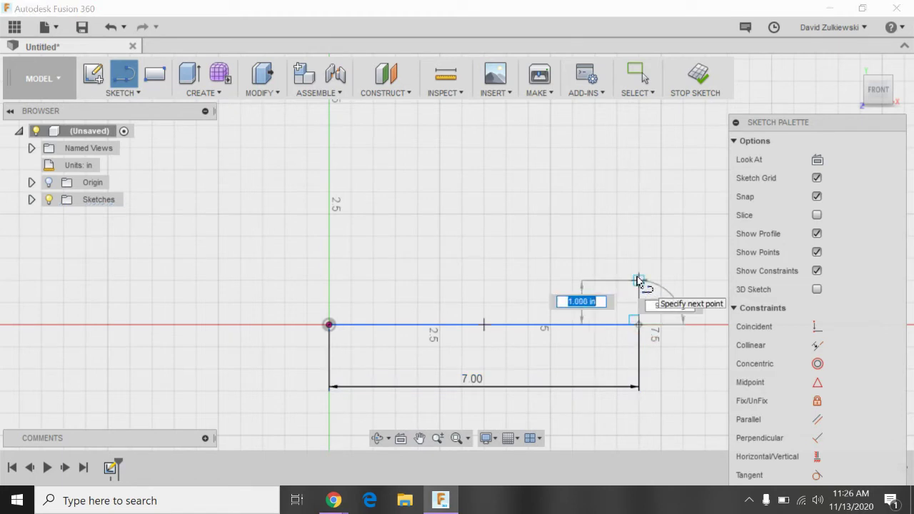
type("1.12")
key("Return")
key("Escape")
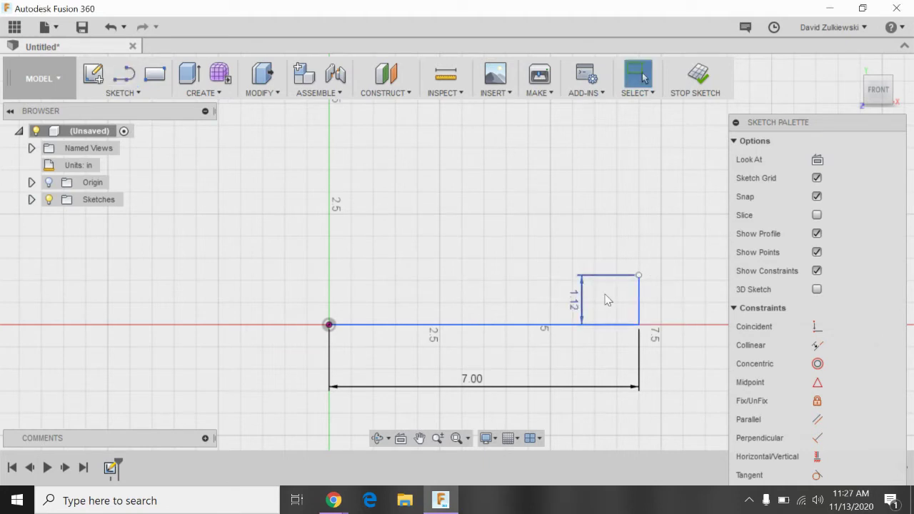
left_click_drag(574, 300, 674, 295)
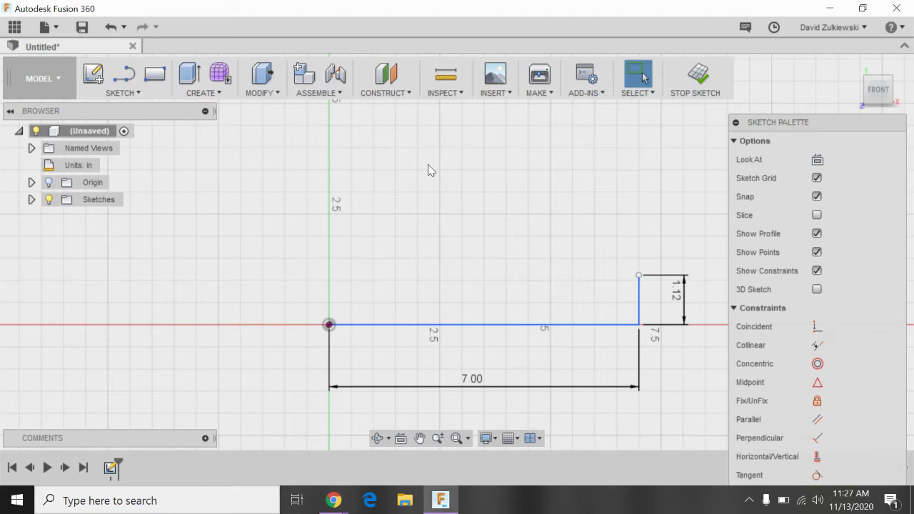
Place a sketch point above the base line and dimension it 1.62 in right of the origin
left_click(109, 95)
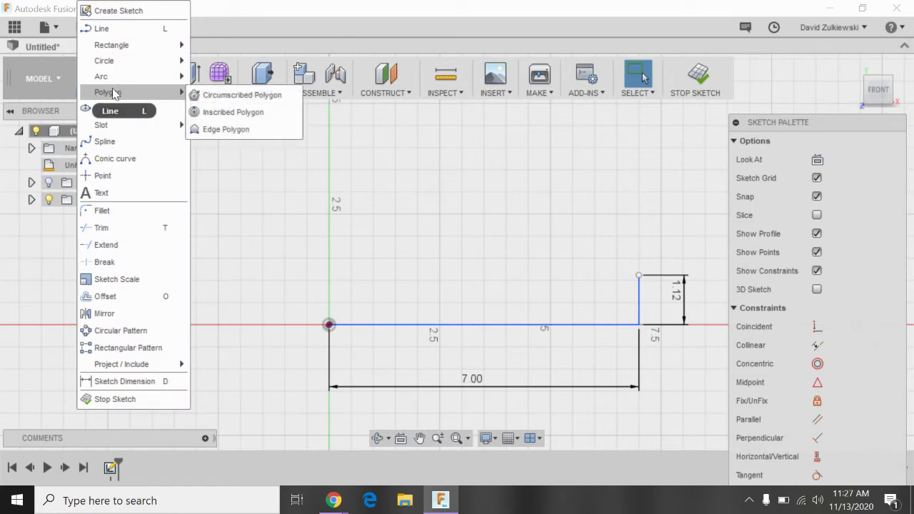
left_click(105, 178)
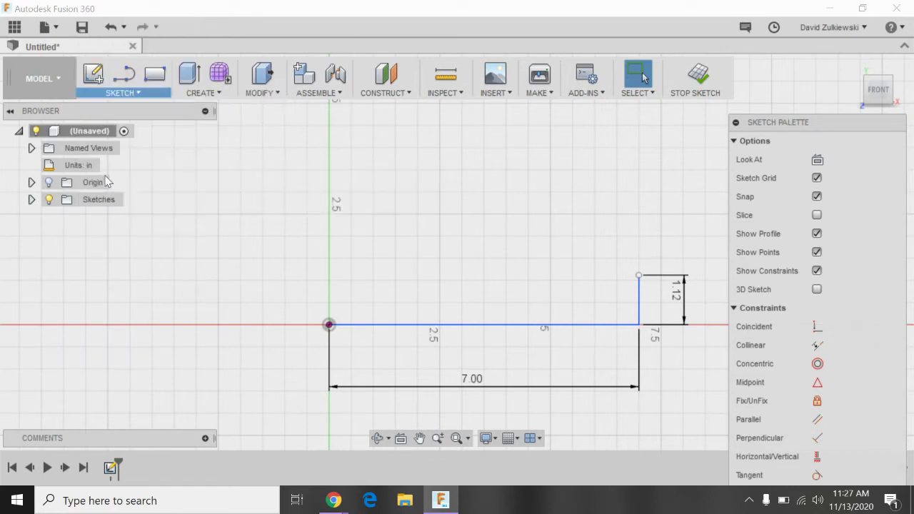
left_click(384, 213)
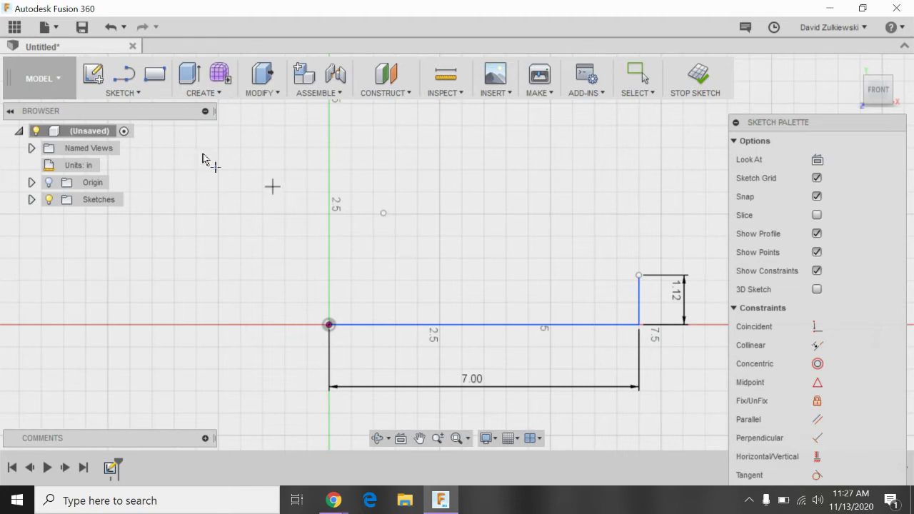
left_click(116, 94)
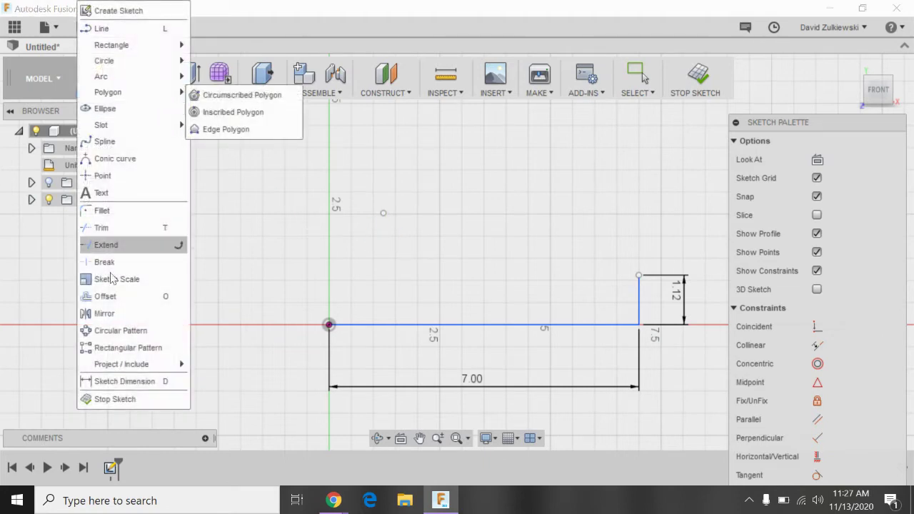
left_click(120, 380)
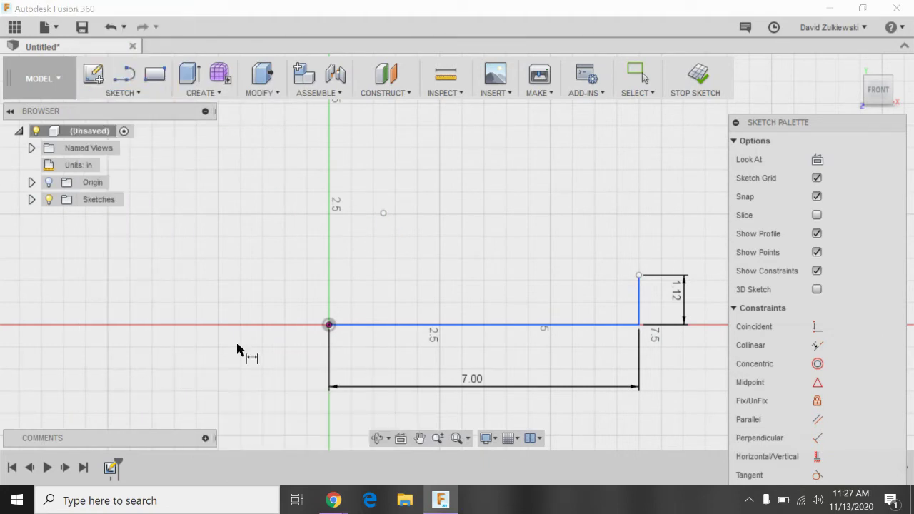
left_click(383, 214)
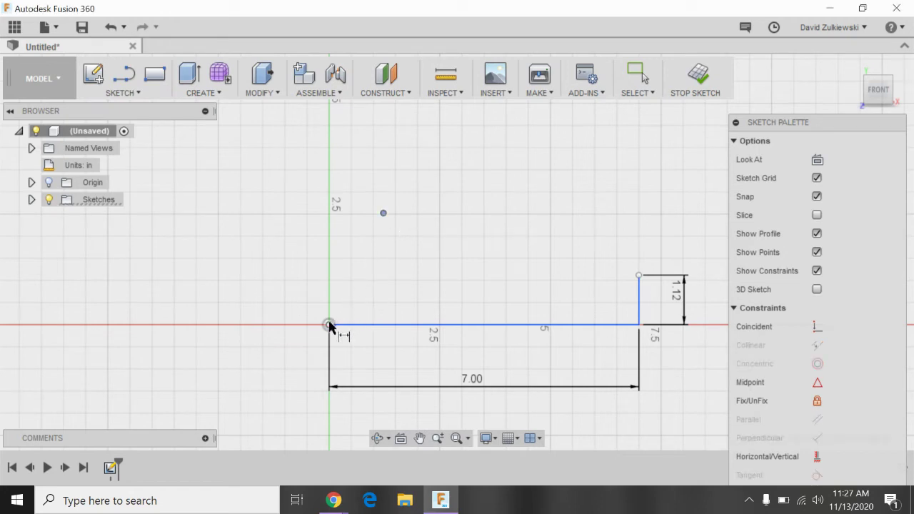
left_click(329, 325)
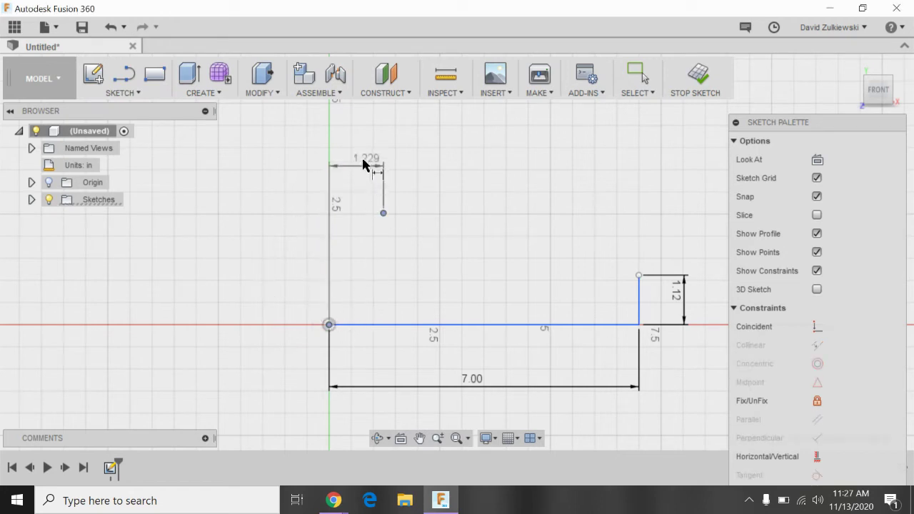
left_click(357, 147)
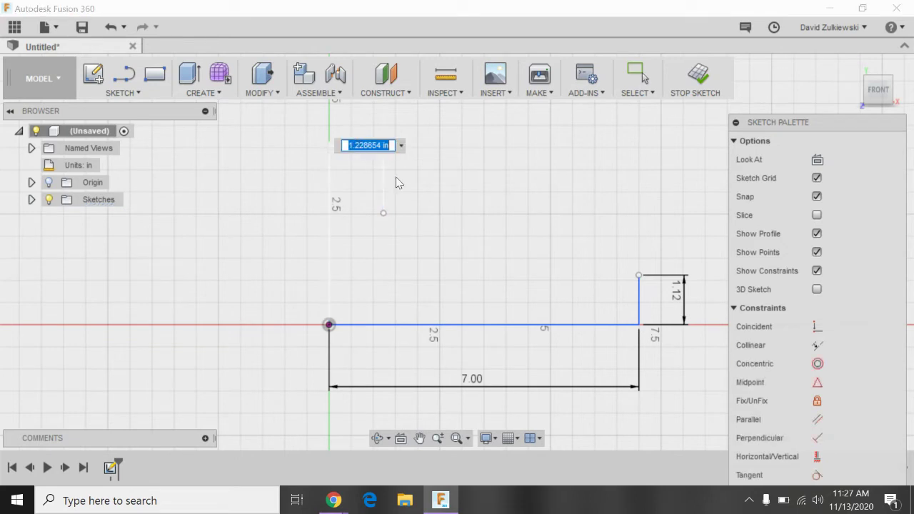
type("1")
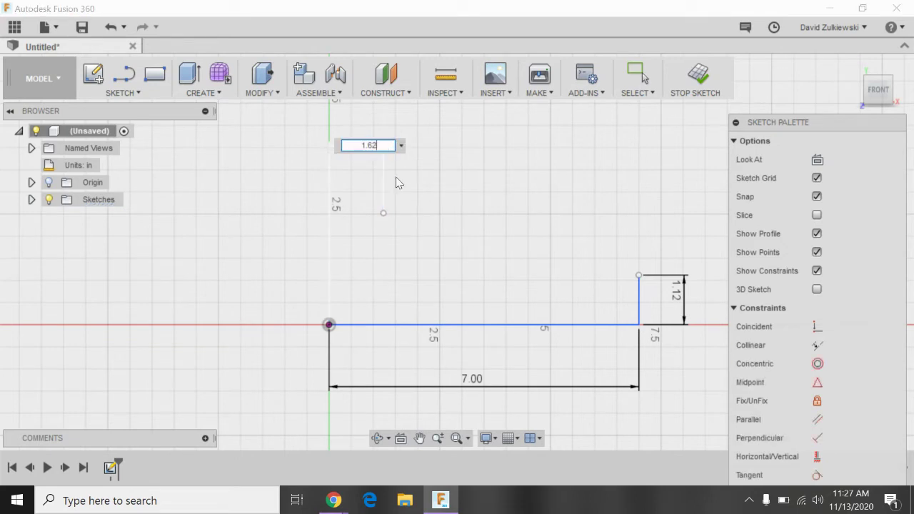
type(".62")
key("Return")
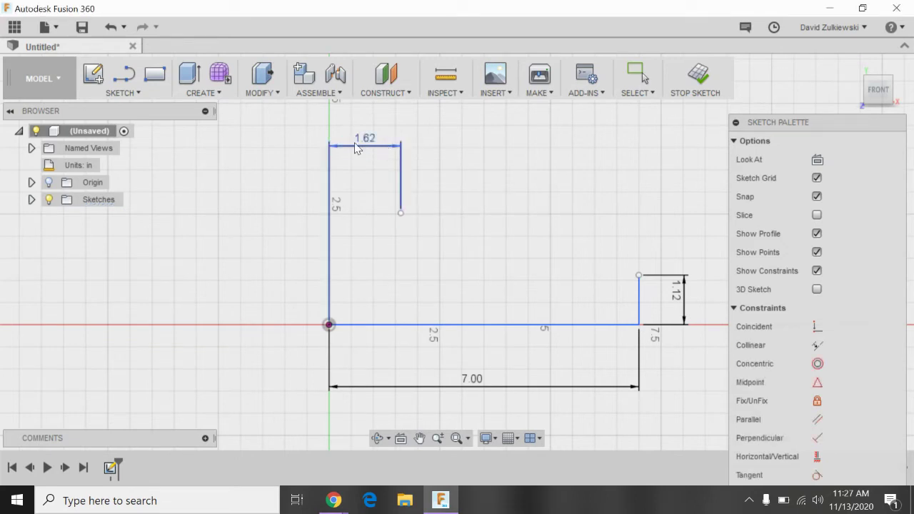
left_click_drag(361, 145, 259, 218)
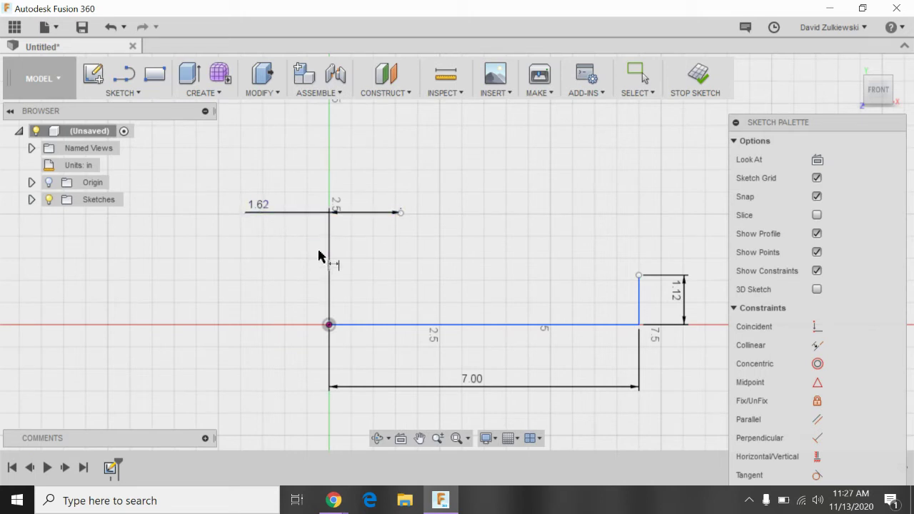
Dimension the point 3.00 in above the base line
left_click(122, 94)
left_click(124, 383)
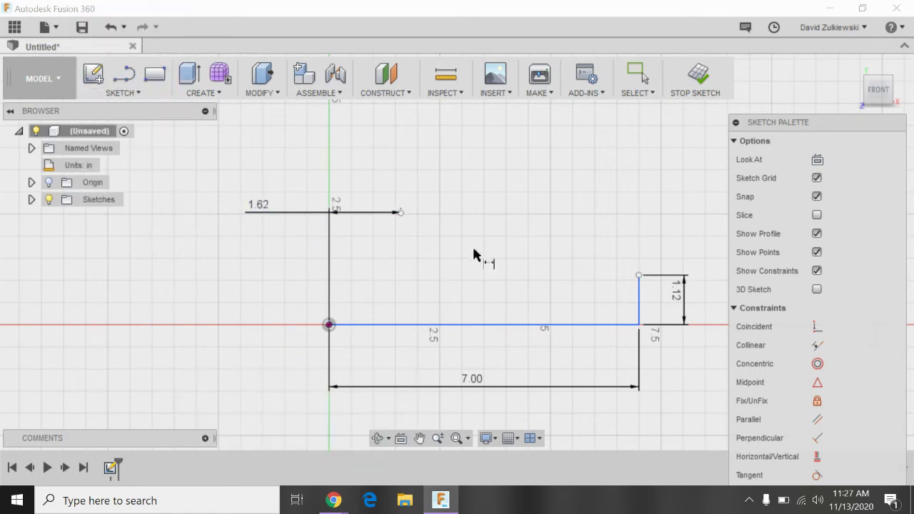
left_click(400, 213)
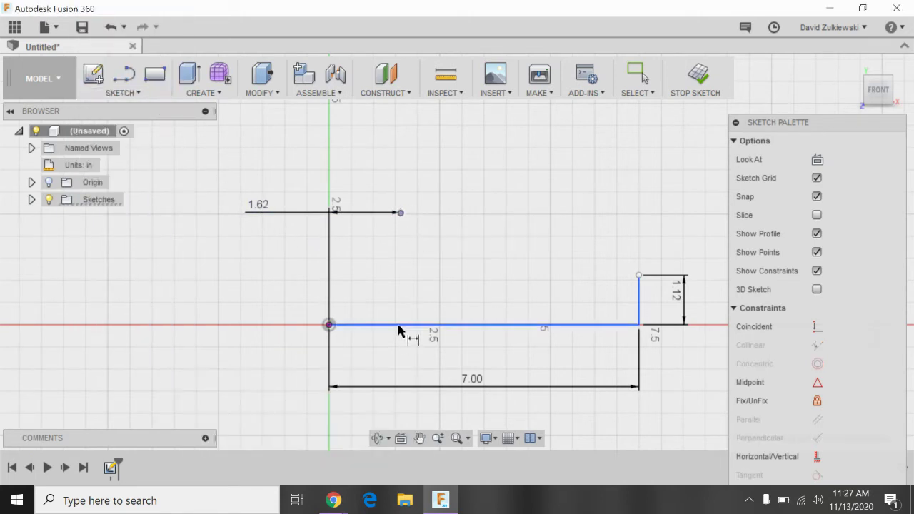
left_click(397, 325)
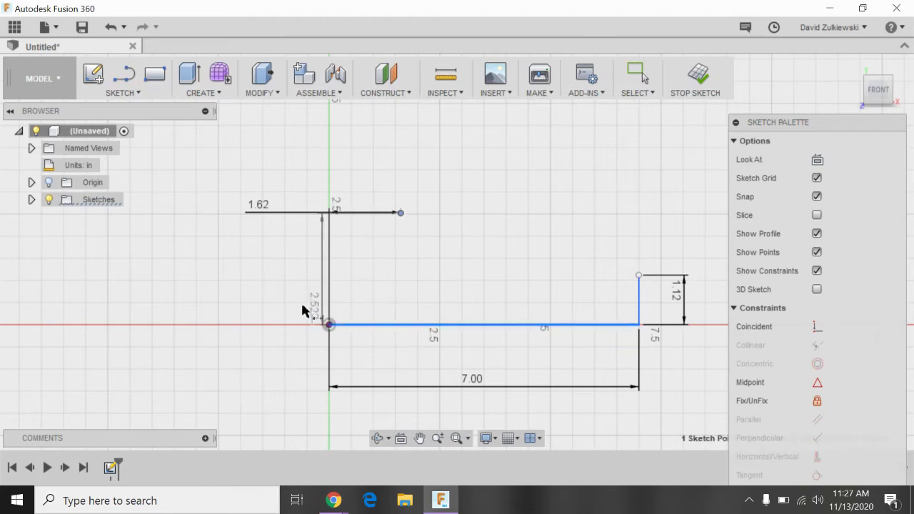
left_click(263, 305)
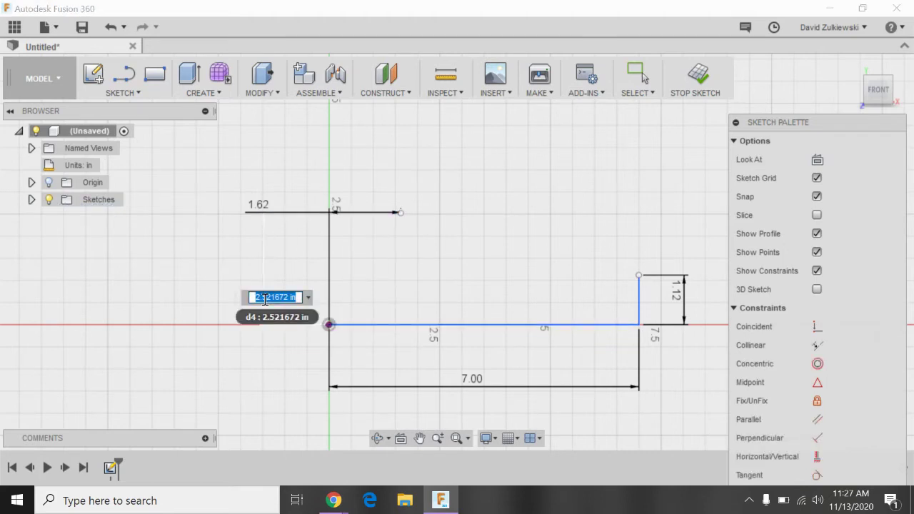
type("3.0")
key("Return")
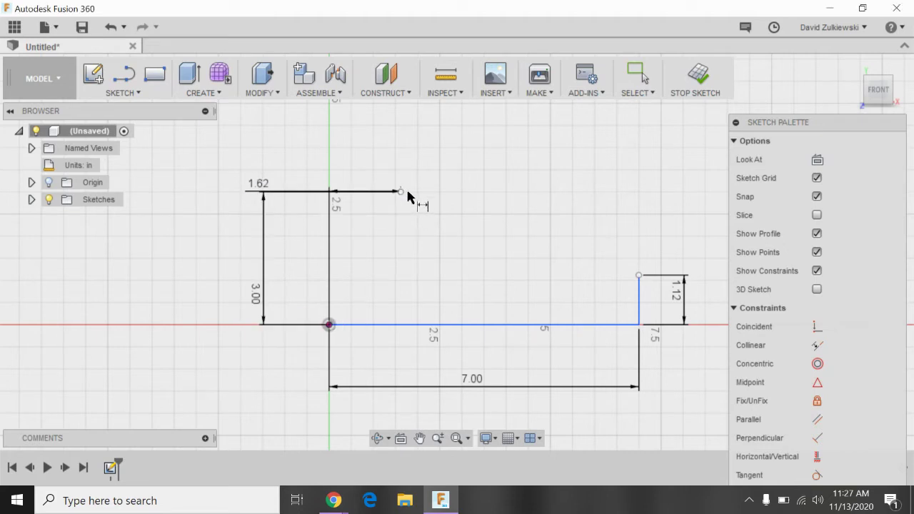
Draw the left vertical line from the origin up to the top line's end
left_click(124, 74)
left_click(329, 325)
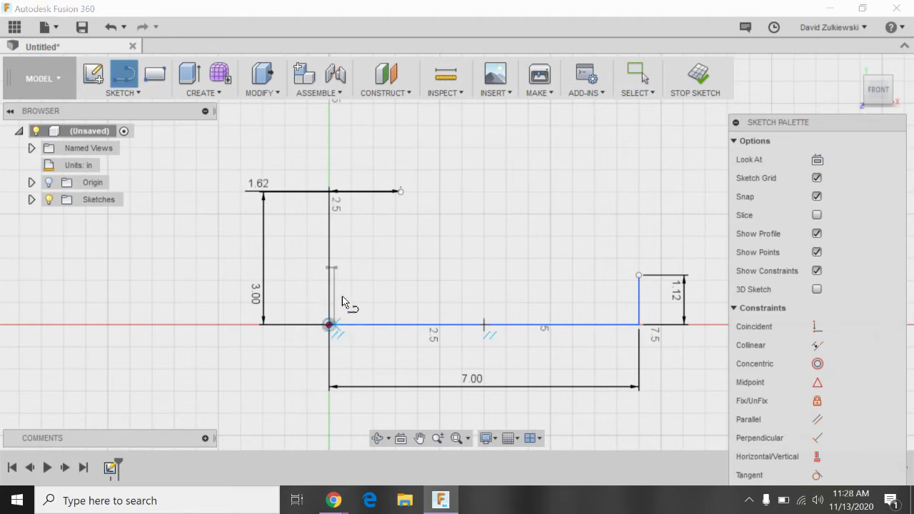
left_click(326, 197)
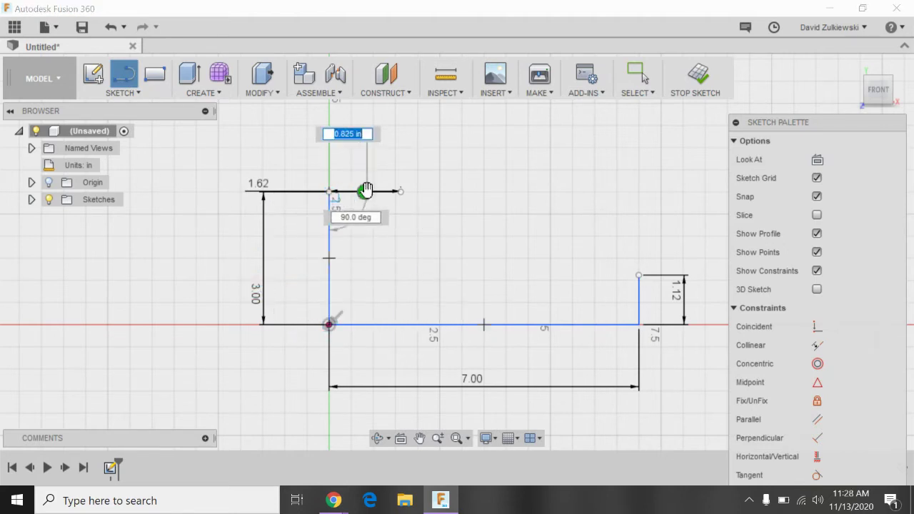
key("Escape")
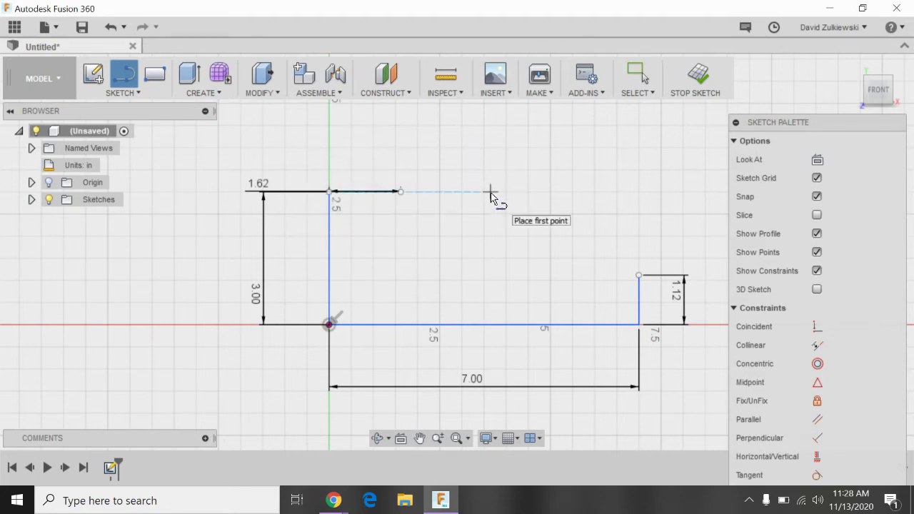
Add a 180° center point arc centred on the top line's end
left_click(133, 91)
mouse_move(117, 79)
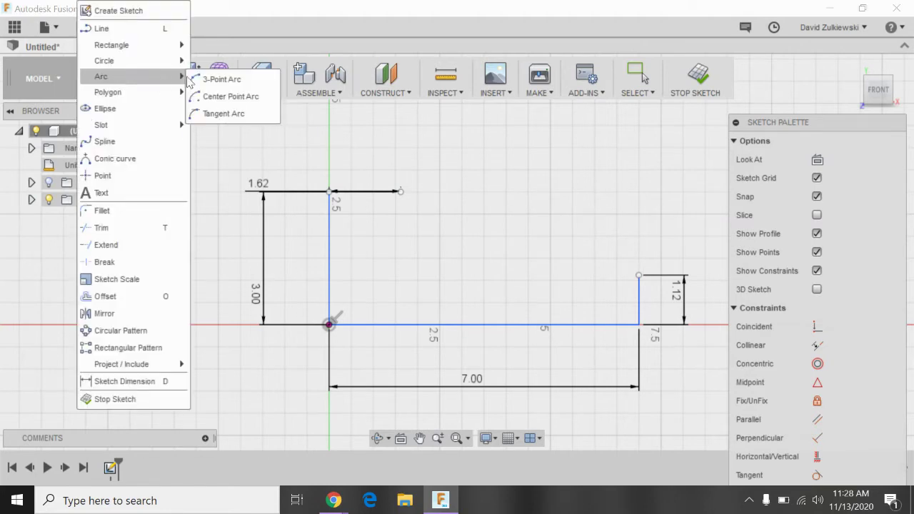
left_click(224, 94)
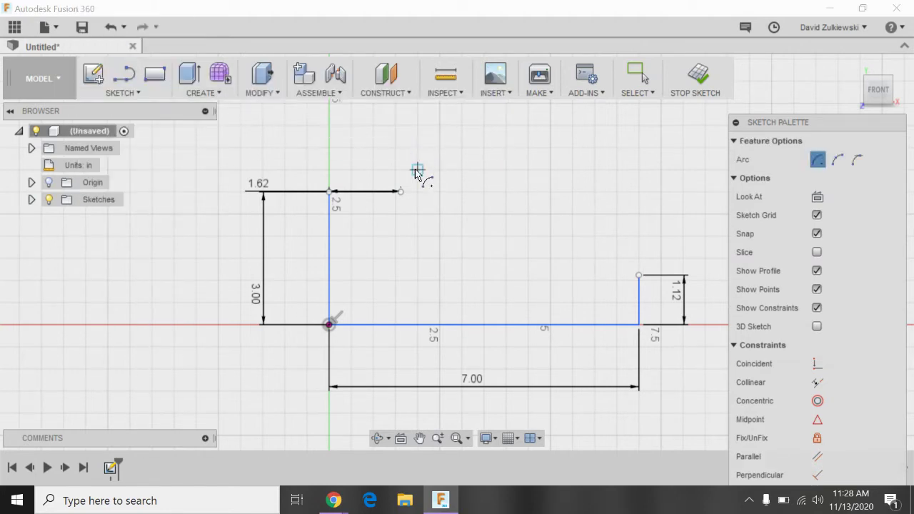
left_click(328, 191)
left_click(364, 153)
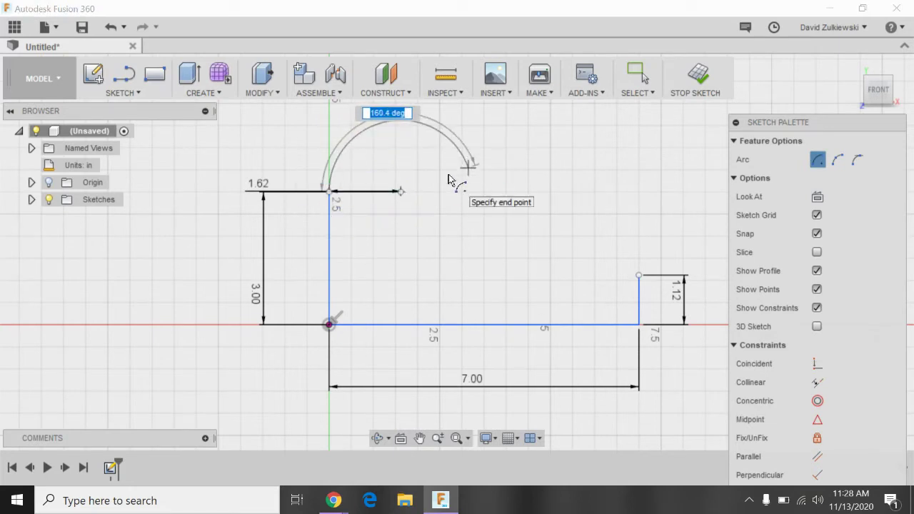
type("180")
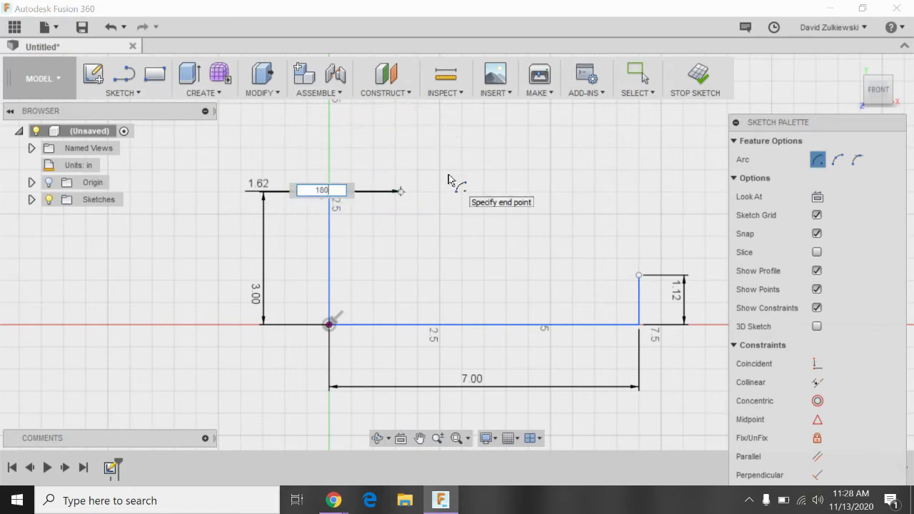
key("Tab")
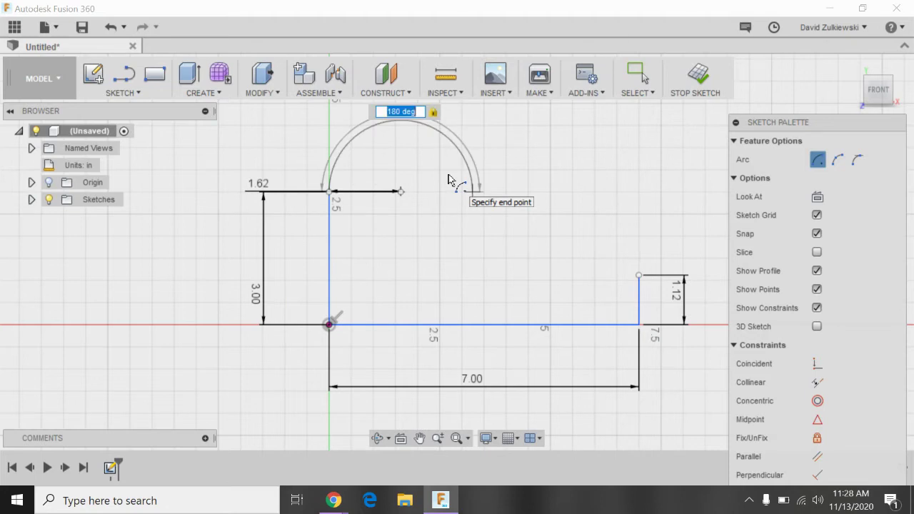
key("Return")
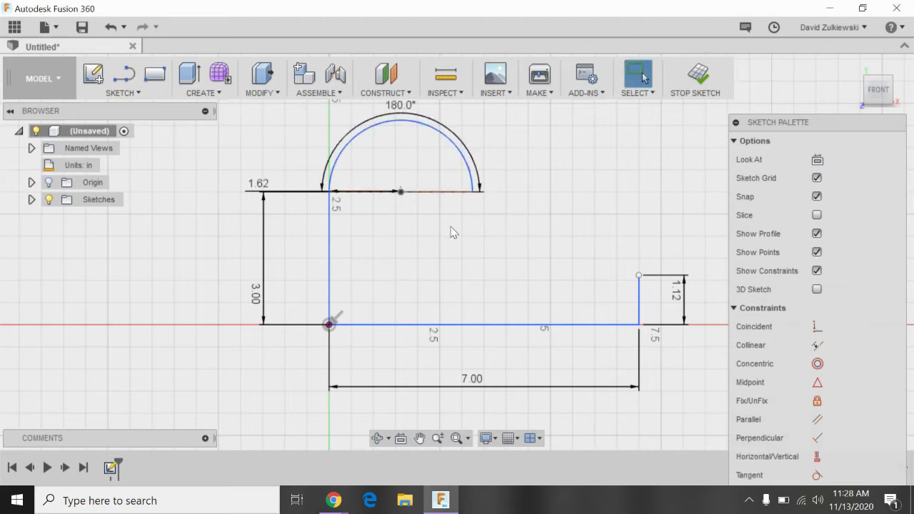
Close the profile with lines from the arc's right end to the step corner, then finish the sketch in home view
left_click(118, 79)
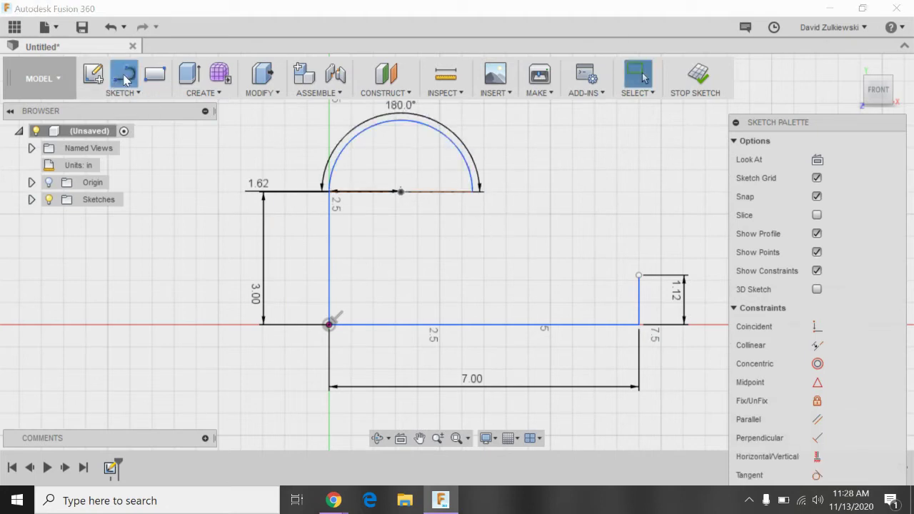
left_click(472, 192)
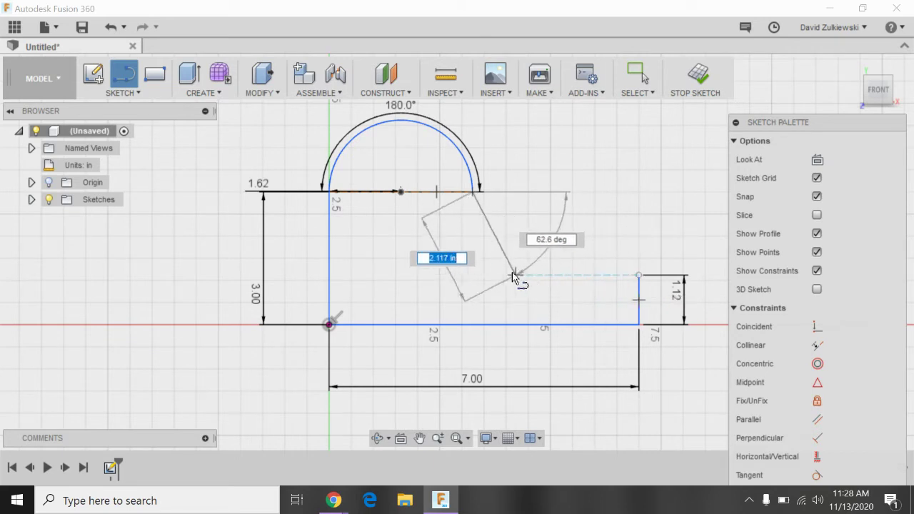
left_click(471, 275)
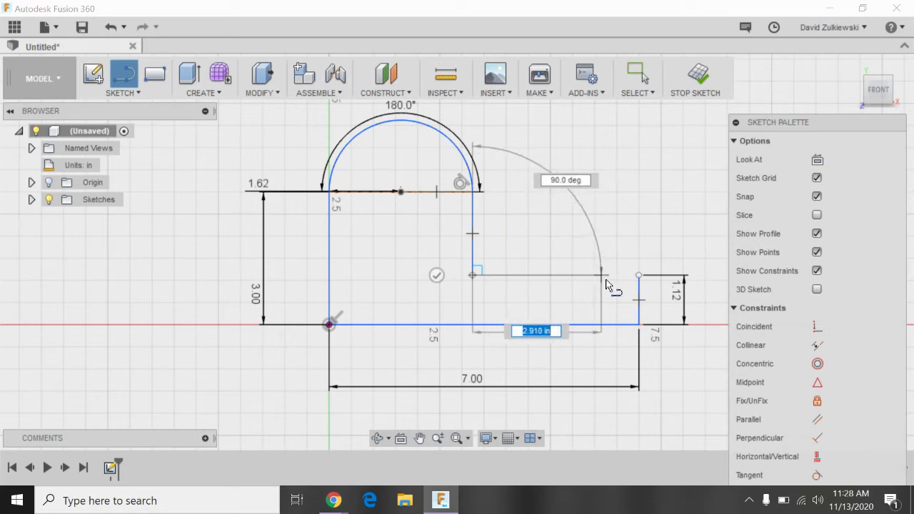
left_click(639, 275)
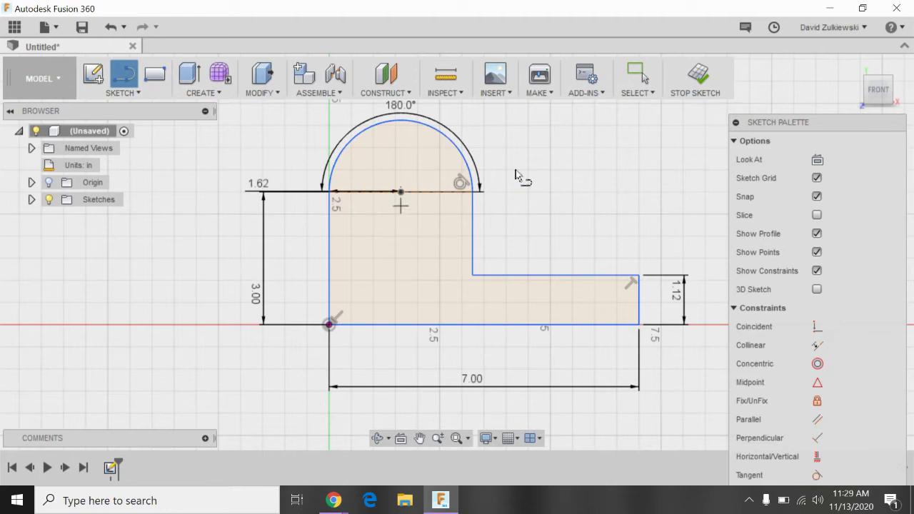
left_click(698, 75)
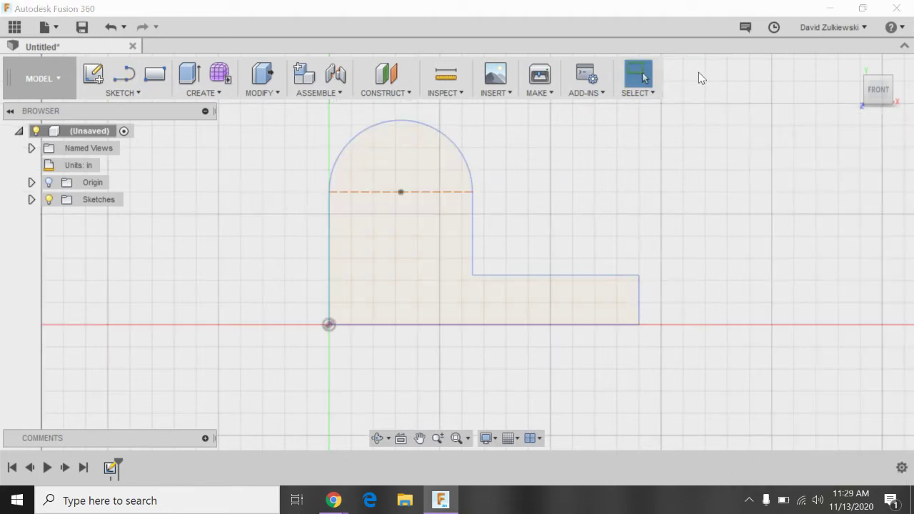
left_click(846, 69)
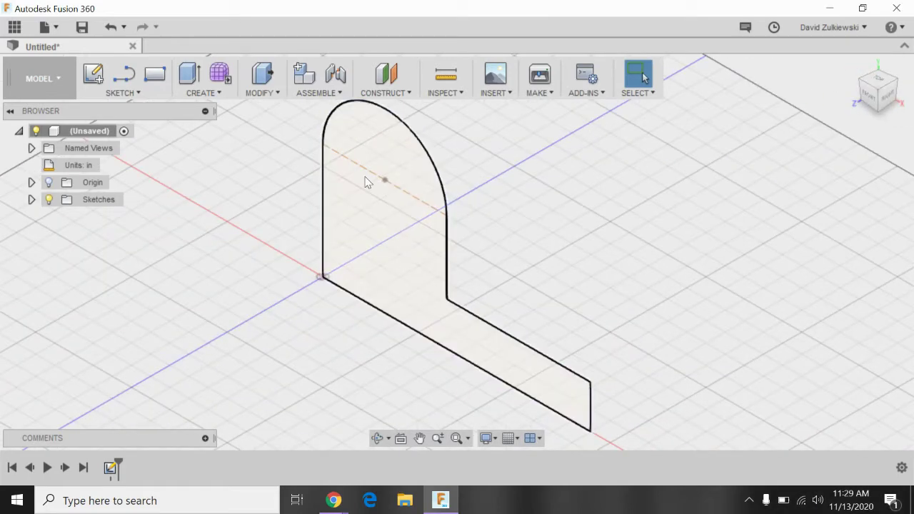
Extrude the closed profile 2.00 in, one side, into a new solid body
left_click(190, 75)
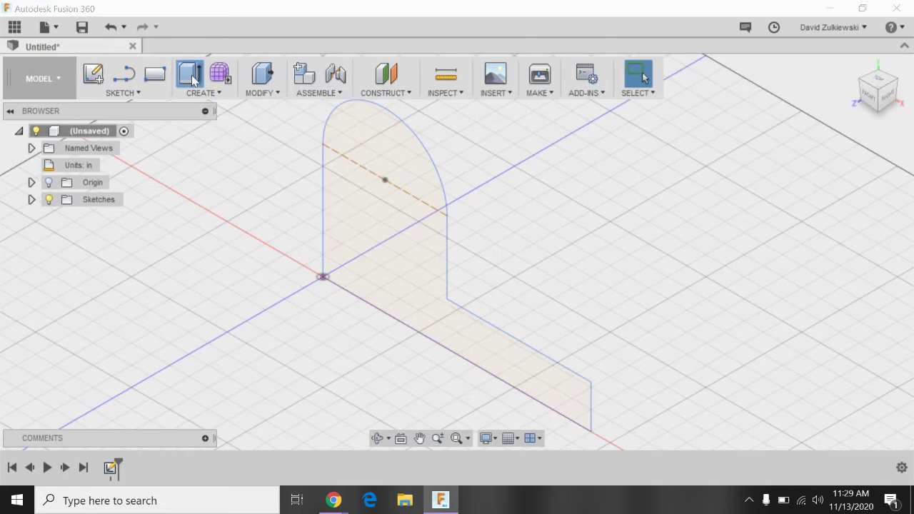
left_click(380, 214)
mouse_move(435, 253)
left_mouse_down()
mouse_move(380, 282)
mouse_move(511, 215)
left_mouse_up()
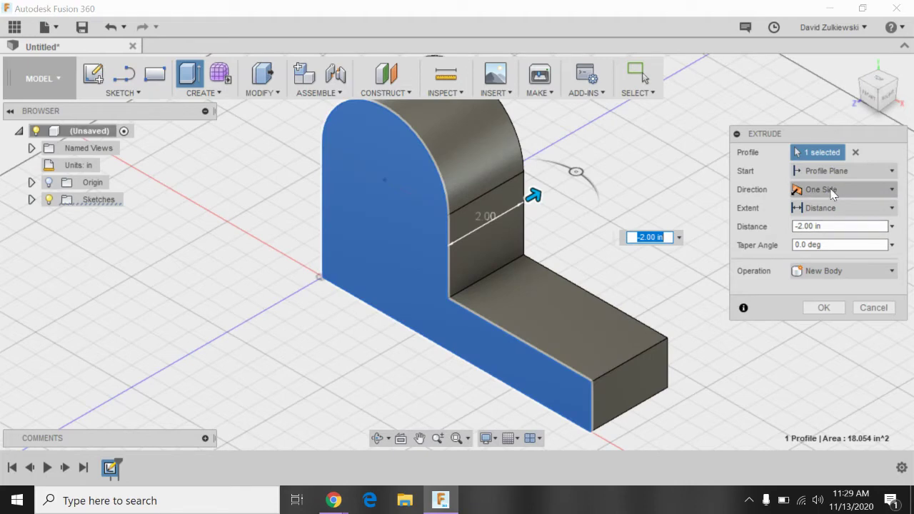
left_click(829, 195)
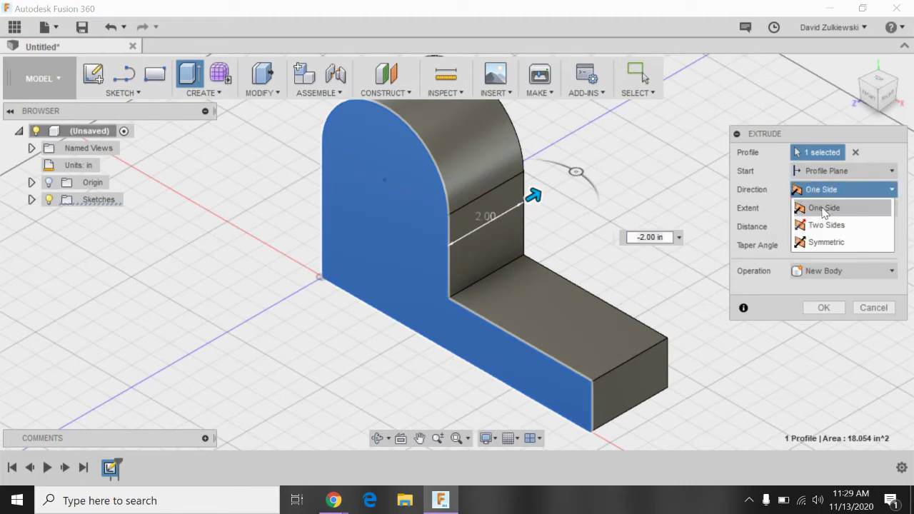
left_click(829, 208)
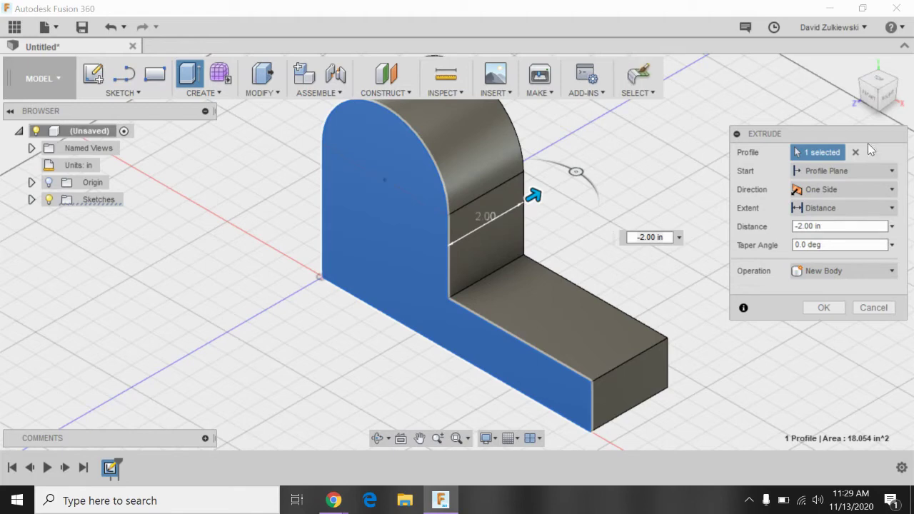
key("Return")
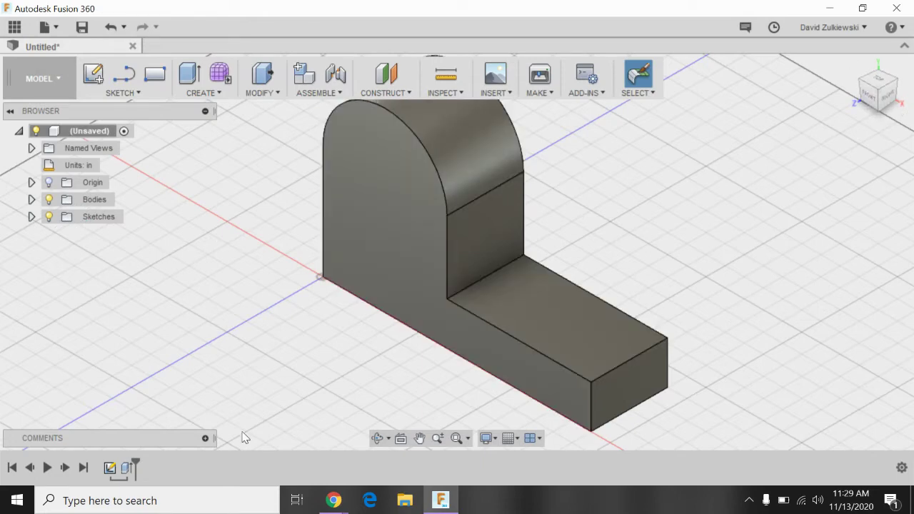
Edit Extrude1 and change its distance to -3.00 in
left_click(127, 469)
right_click(128, 470)
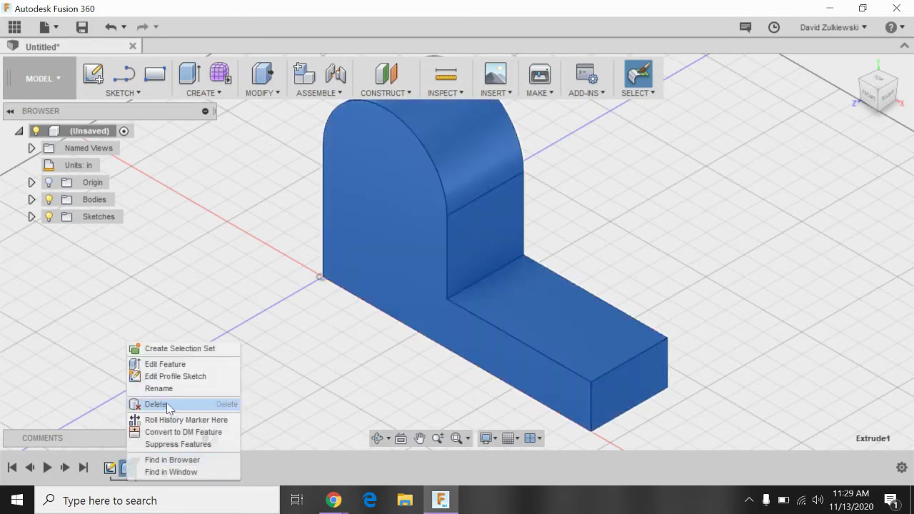
left_click(168, 365)
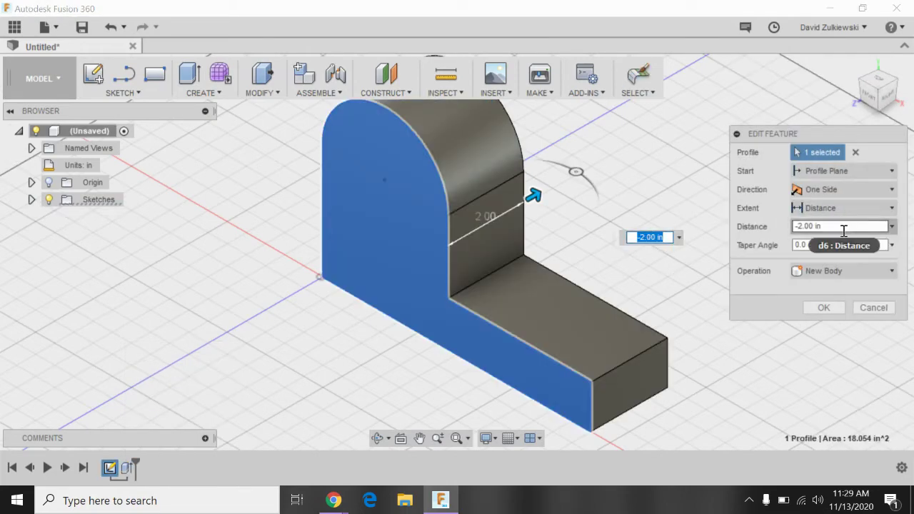
left_click(764, 226)
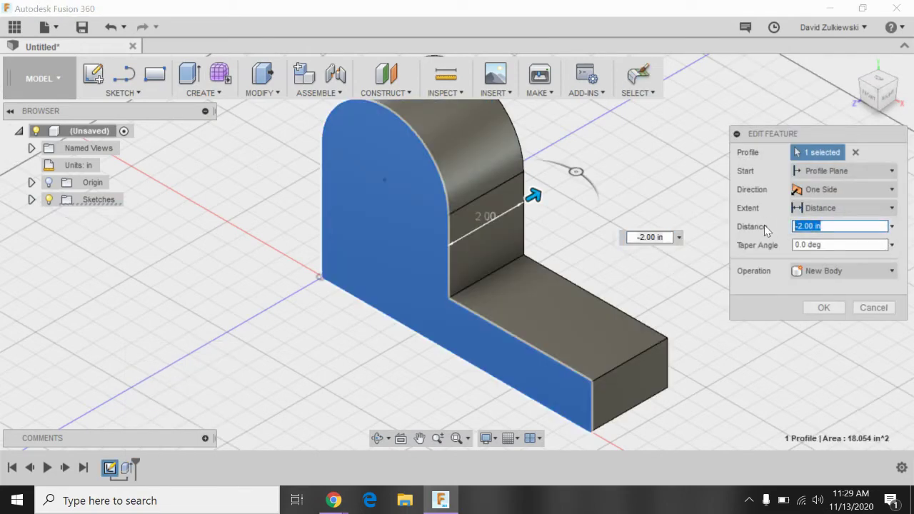
type("-3.00")
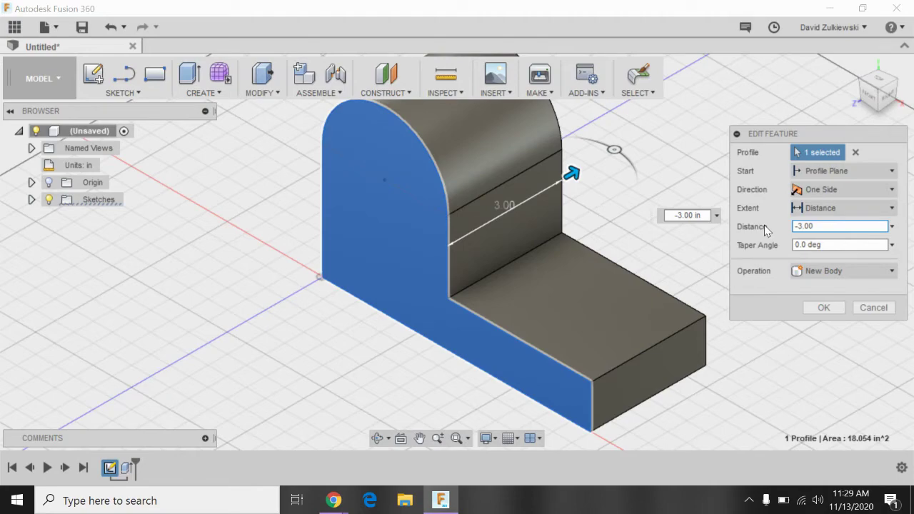
left_click(823, 308)
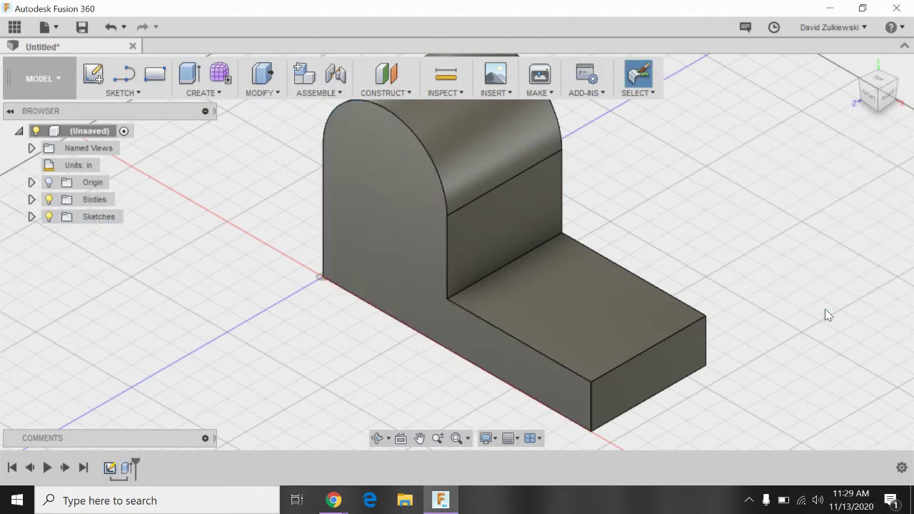
scroll(694, 221, "up", 2)
scroll(696, 222, "down", 5)
scroll(776, 153, "up", 2)
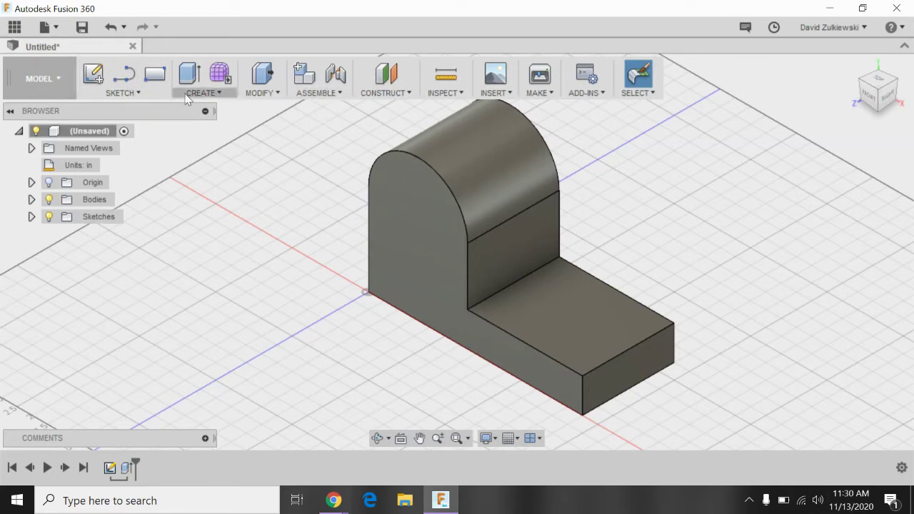
Place a new hole on the rounded lug's front face, viewed straight from the front
left_click(218, 92)
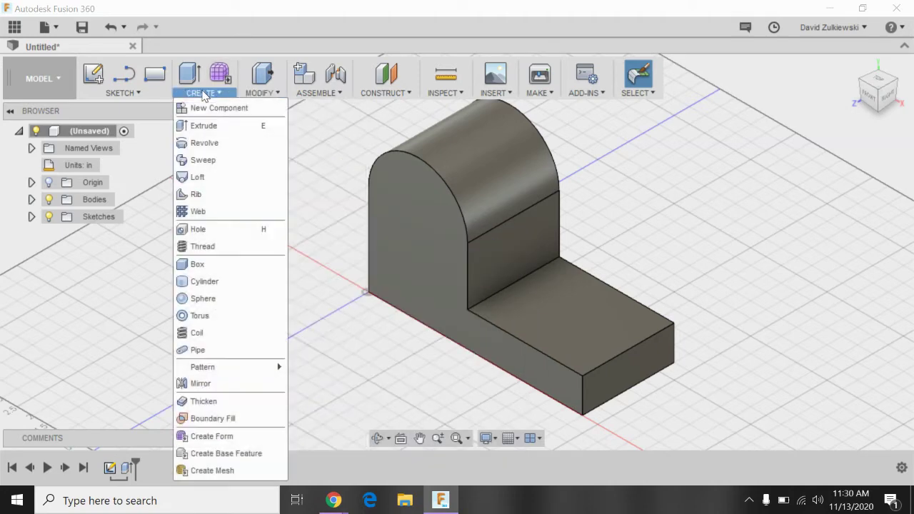
left_click(204, 233)
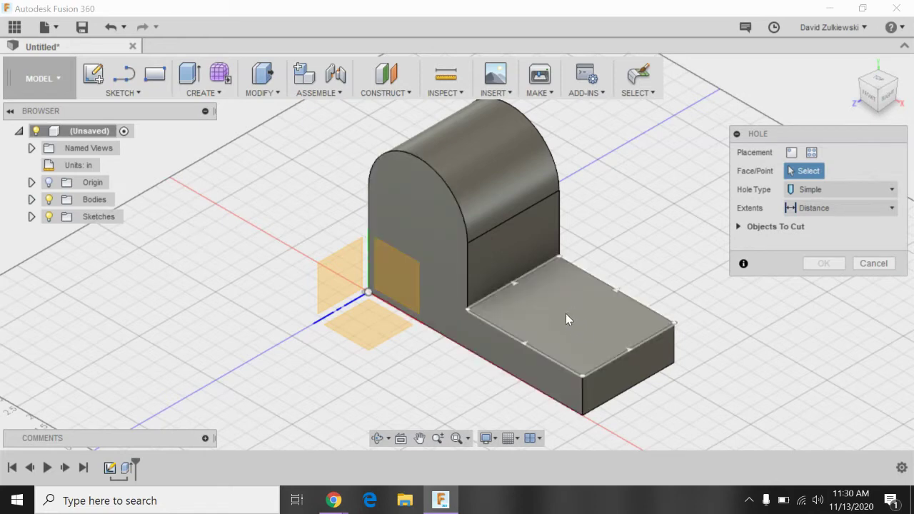
left_click(417, 207)
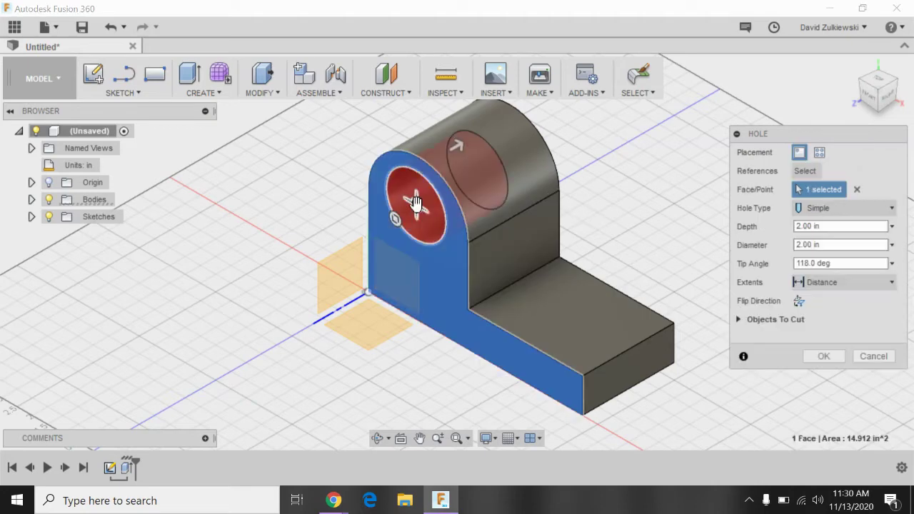
left_click(871, 100)
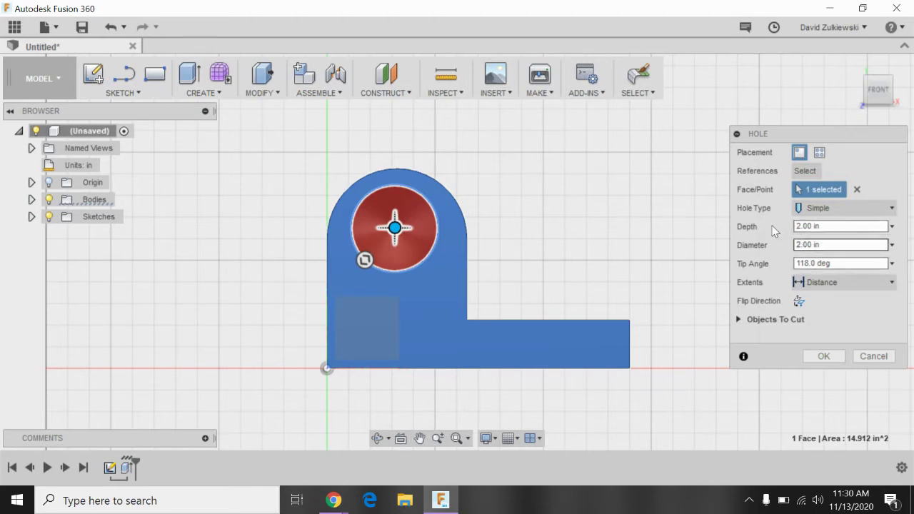
left_click(893, 208)
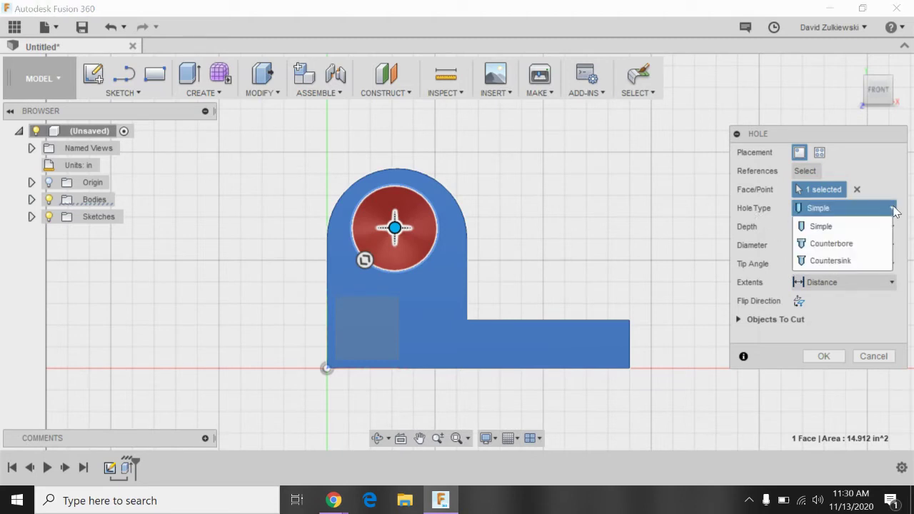
Make the hole a counterbore, 3.00 in from the bottom edge and 1.62 in from the left edge
left_click(832, 244)
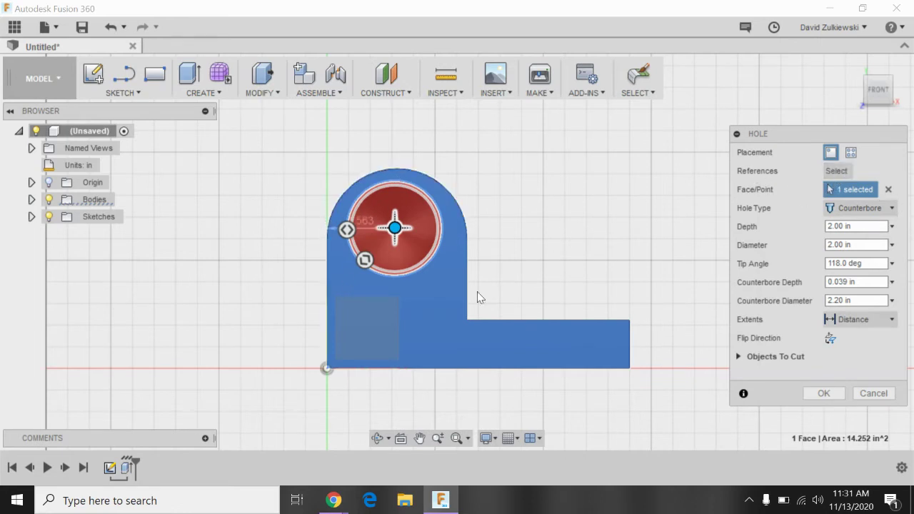
left_click(404, 369)
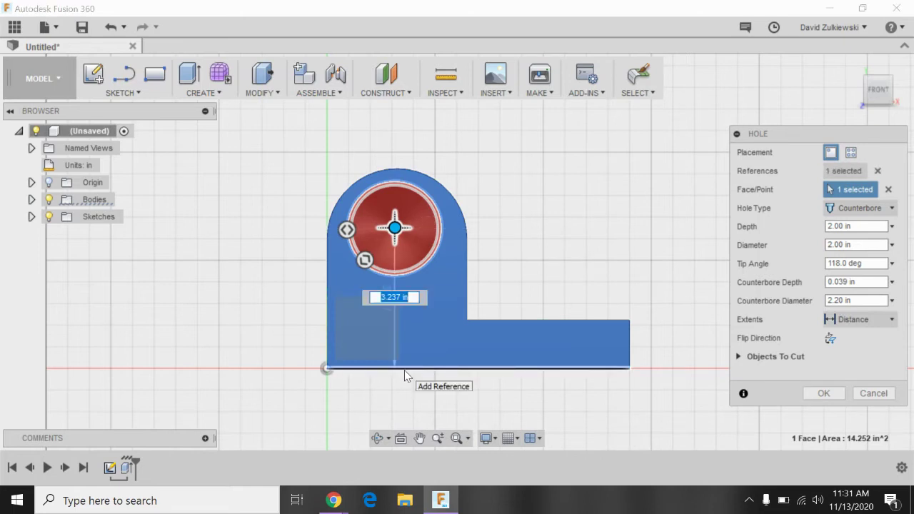
type("3.00")
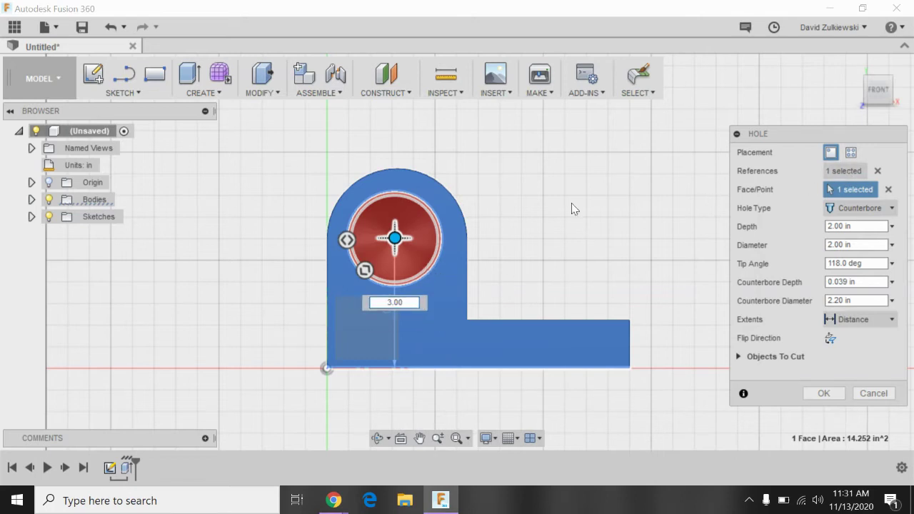
left_click(326, 261)
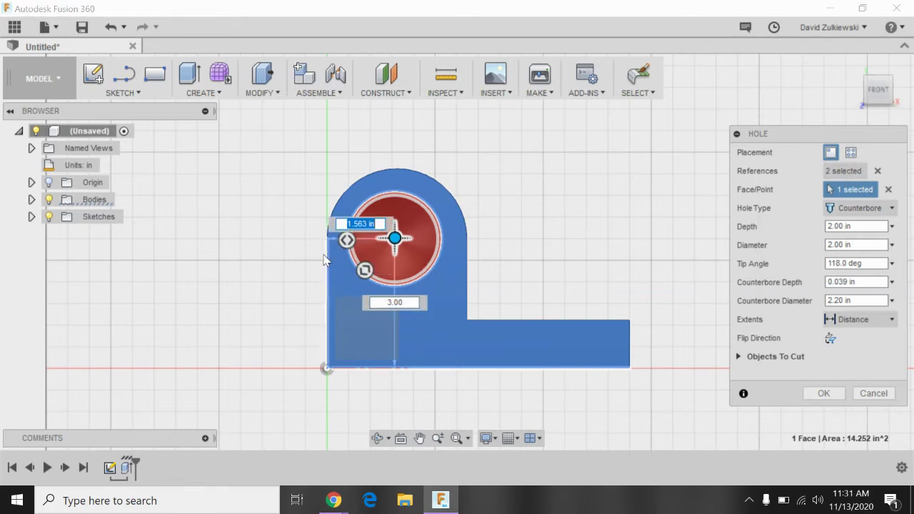
type("1.62")
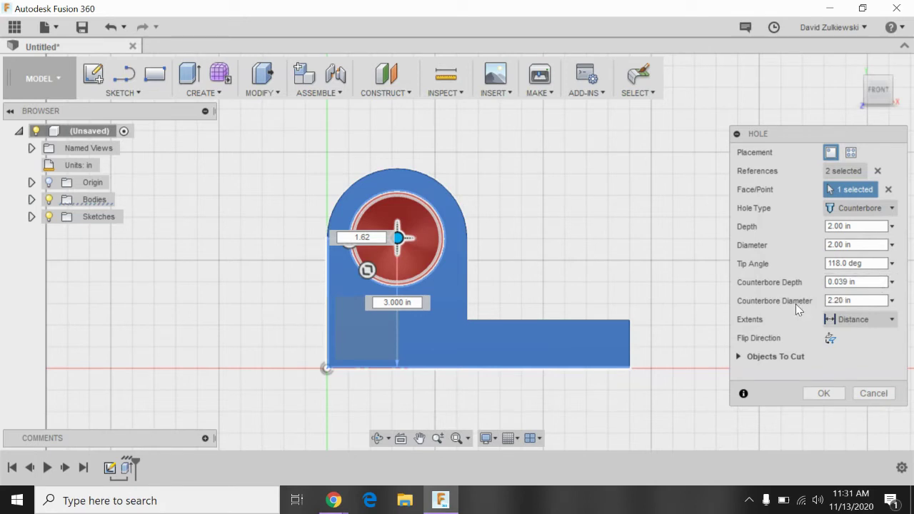
Set counterbore diameter 2.00, depth 0.50, hole diameter 1.50, extents All, and create the hole
left_click(850, 301)
type("2.00")
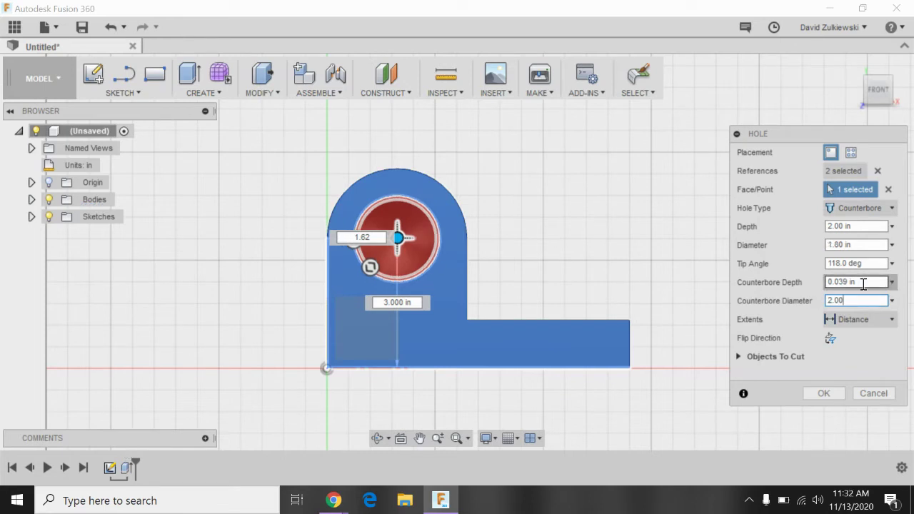
left_click_drag(863, 284, 821, 286)
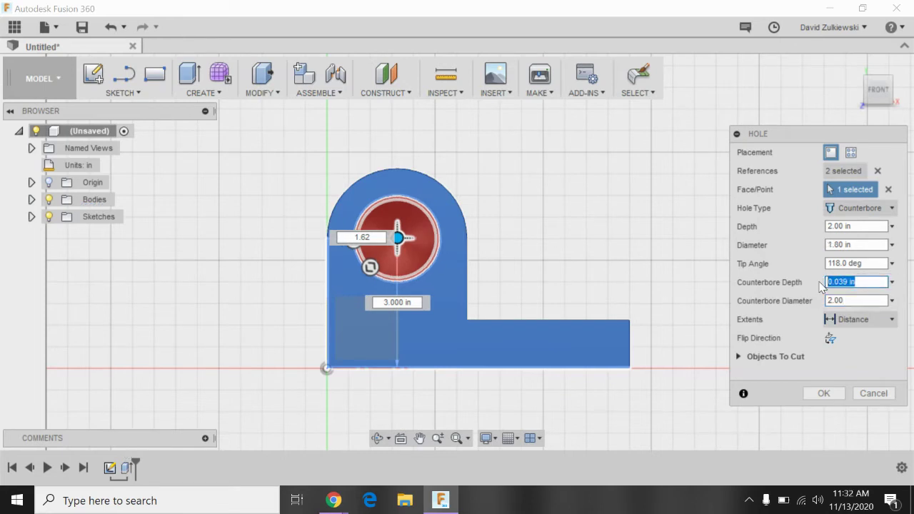
type(".50")
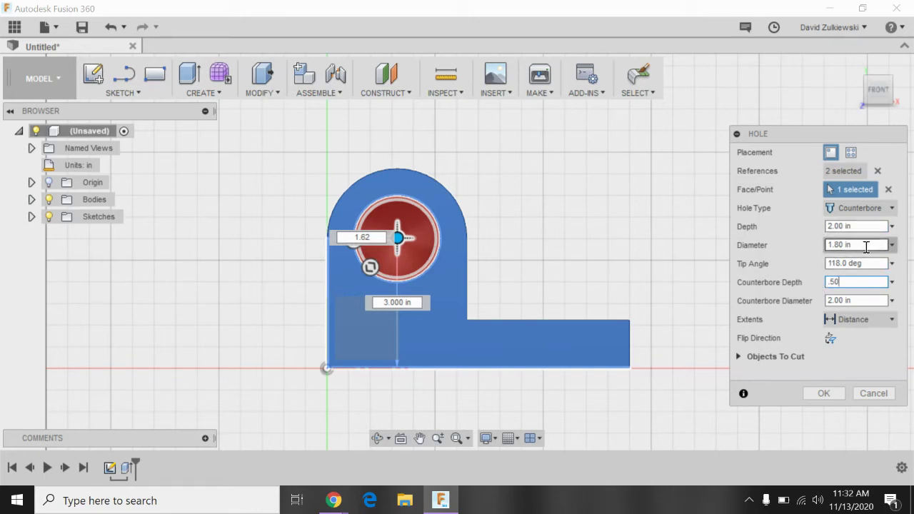
left_click_drag(863, 245, 820, 248)
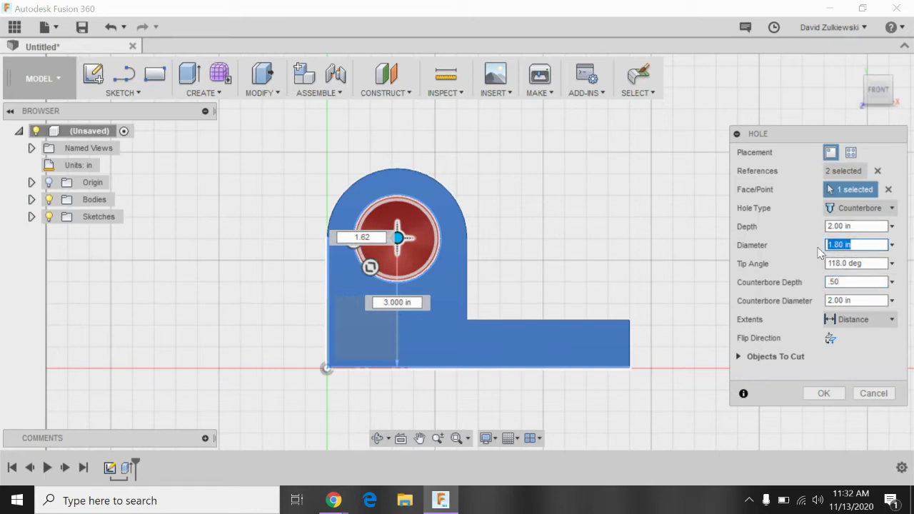
type("1.50")
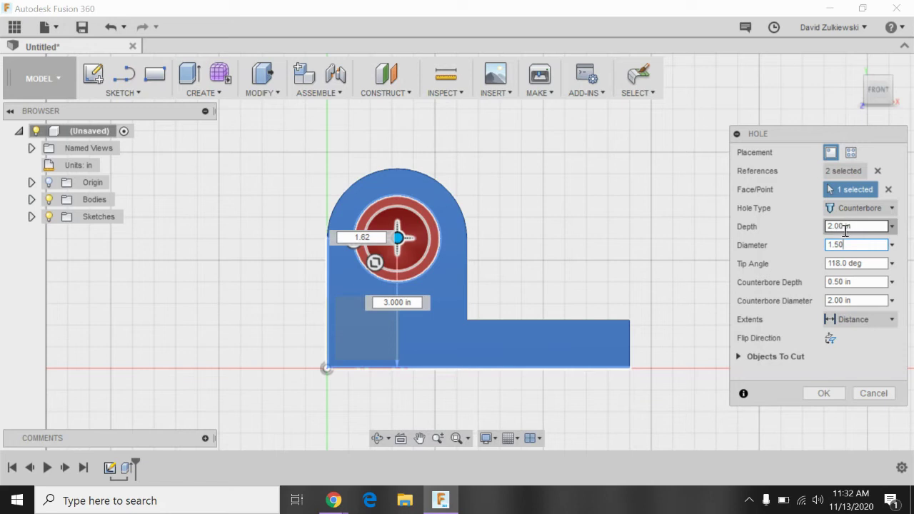
left_click(856, 319)
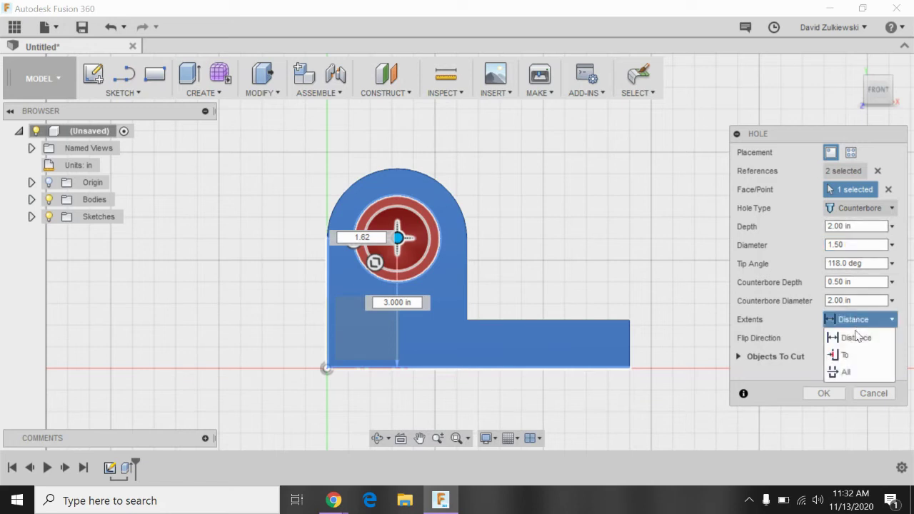
left_click(850, 371)
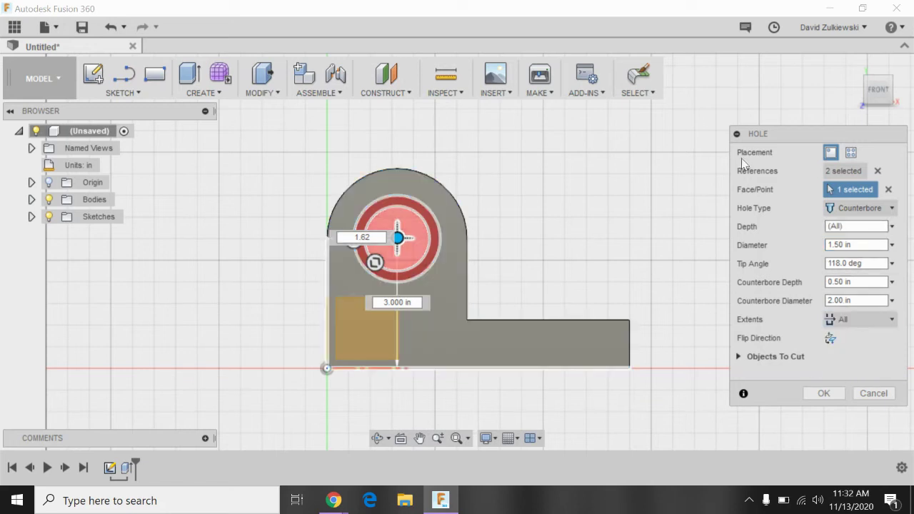
mouse_move(875, 87)
left_mouse_down()
mouse_move(847, 99)
mouse_move(878, 91)
left_mouse_up()
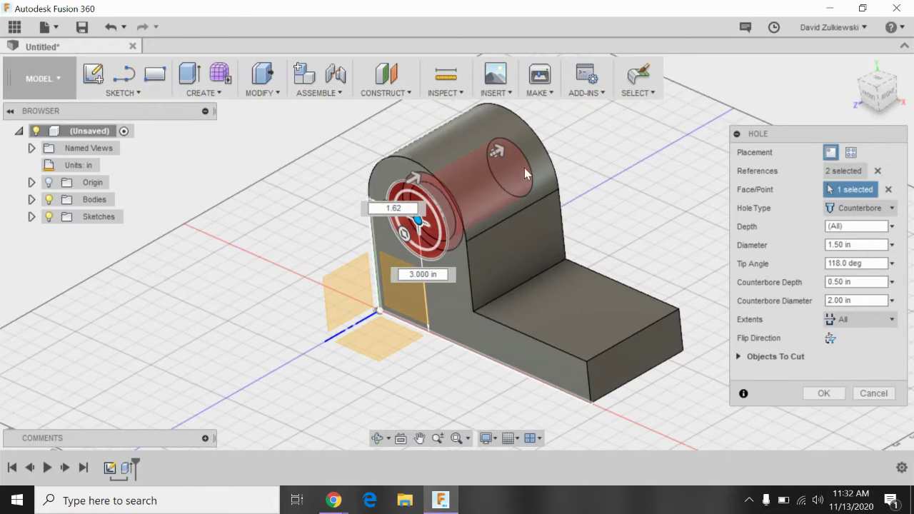
left_click(821, 394)
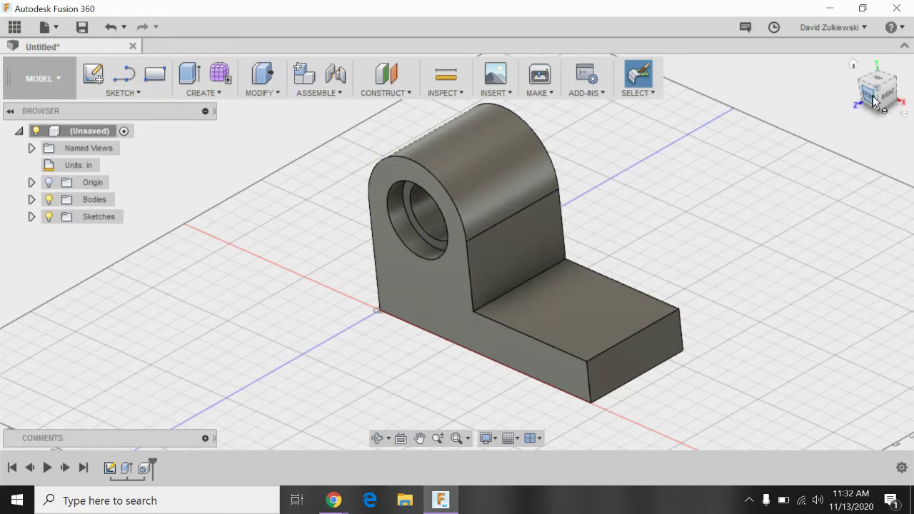
middle_click_drag(457, 251, 364, 246, "shift")
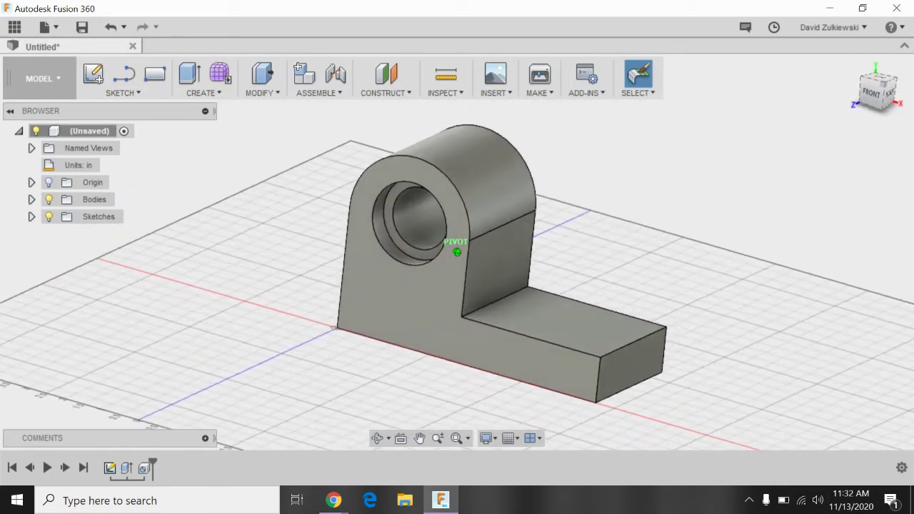
mouse_move(457, 252)
middle_mouse_down("shift")
mouse_move(496, 253)
mouse_move(514, 307)
mouse_move(493, 272)
mouse_move(443, 248)
middle_mouse_up("shift")
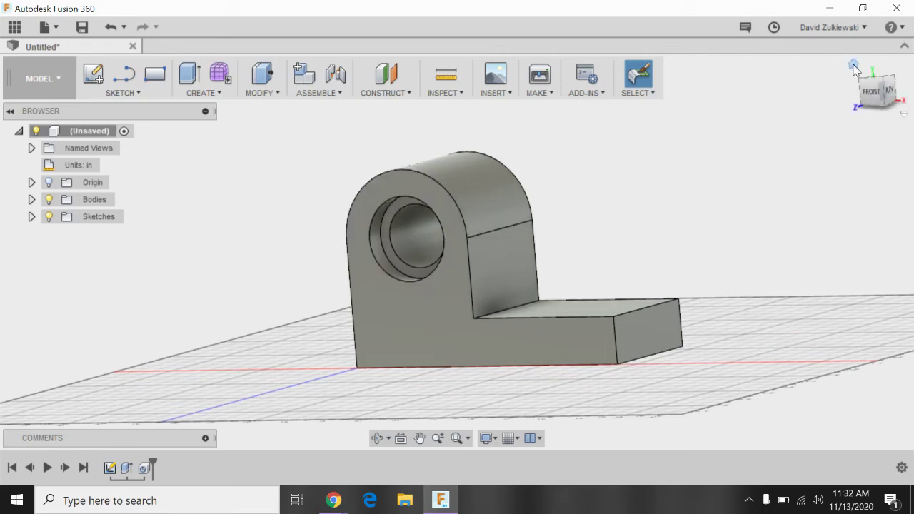
left_click(854, 67)
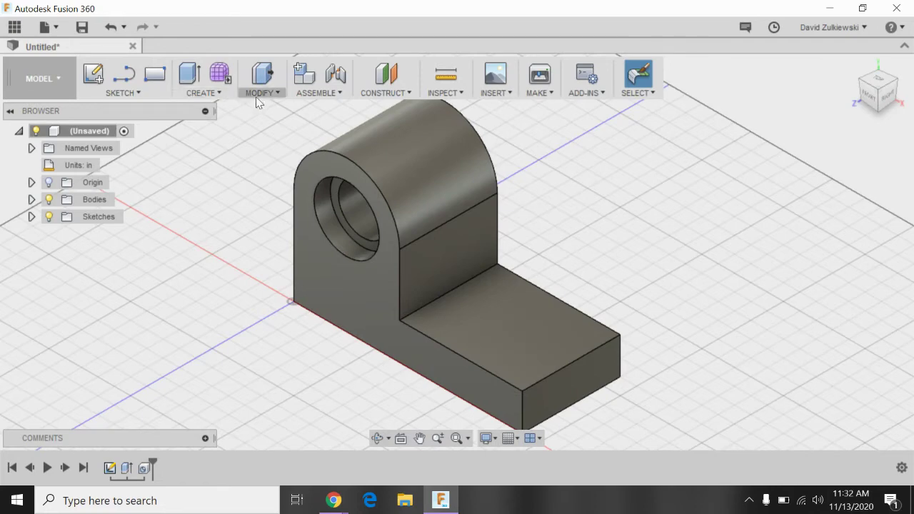
Add a counterbored hole on the base's top face, 1.50 in from its right and front edges
left_click(215, 94)
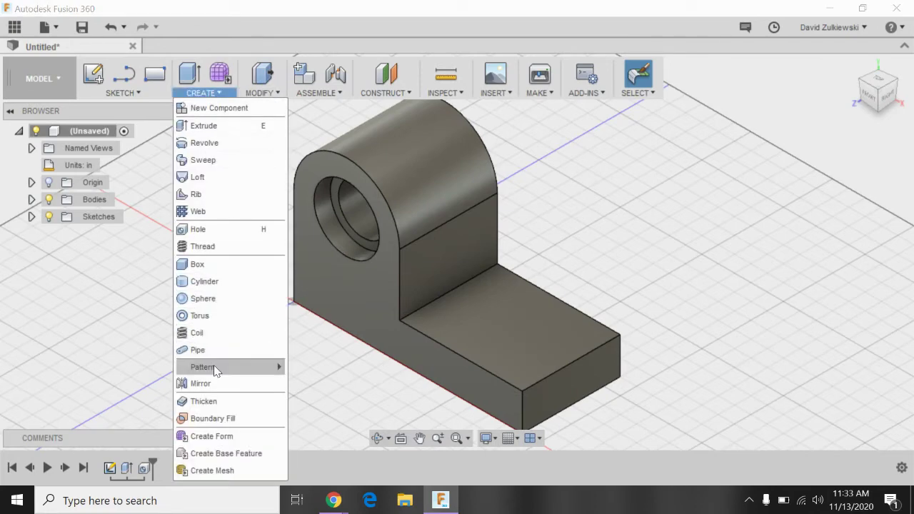
left_click(204, 234)
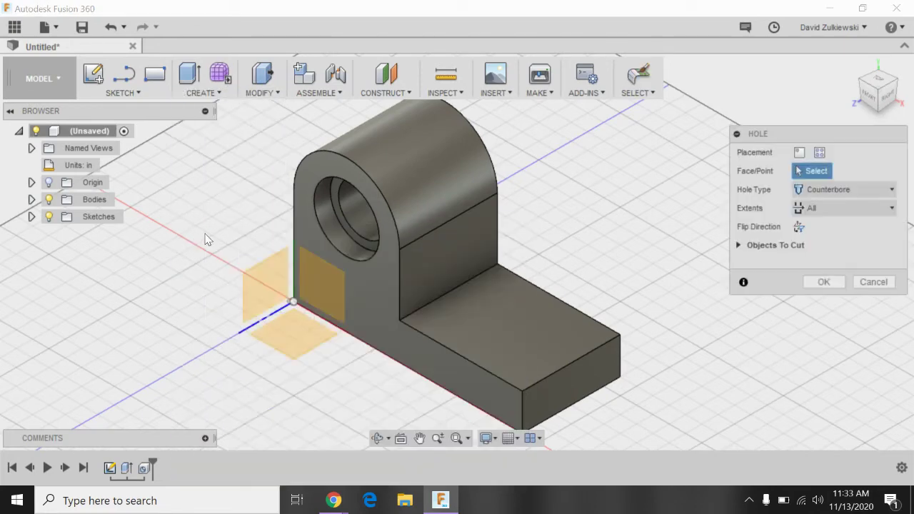
left_click(507, 328)
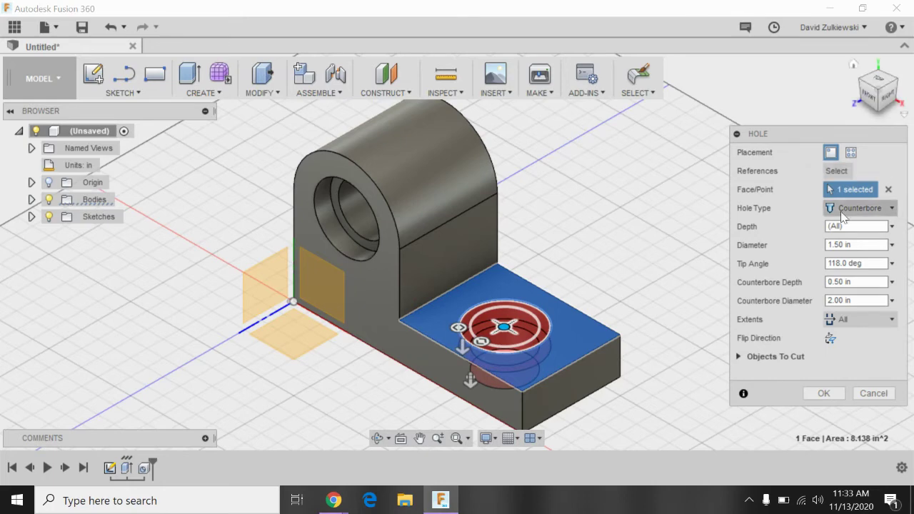
left_click(601, 347)
type("1.50")
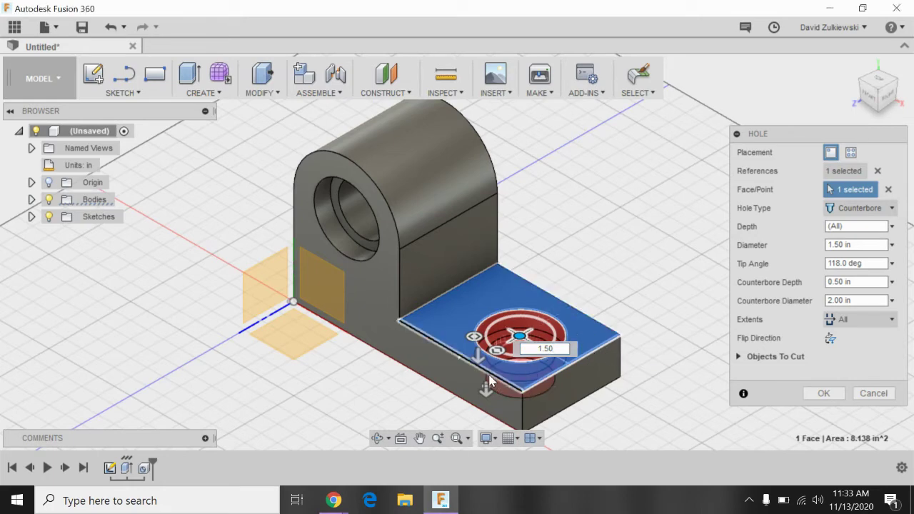
left_click(488, 378)
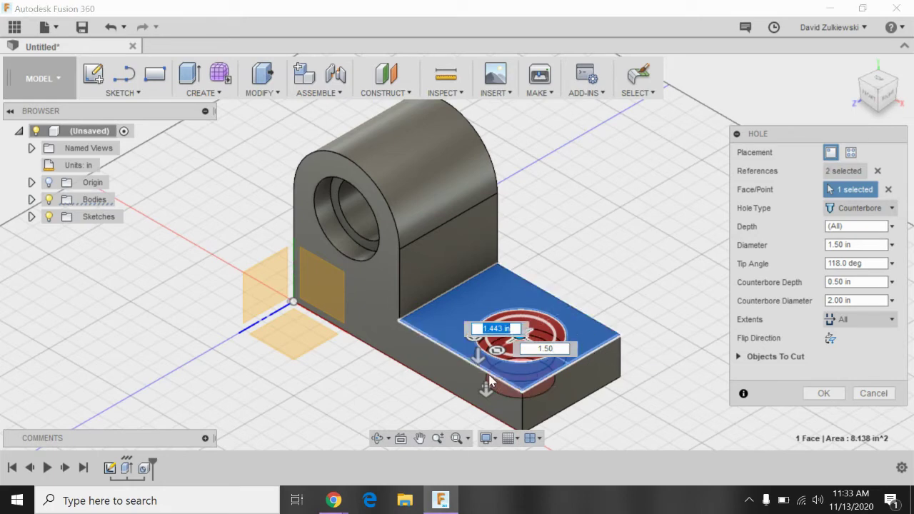
type("1.5")
key("Tab")
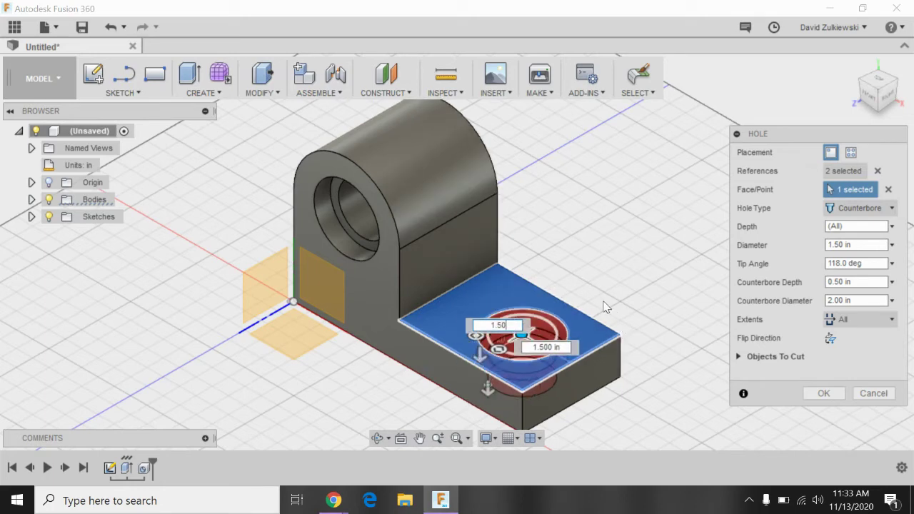
key("Return")
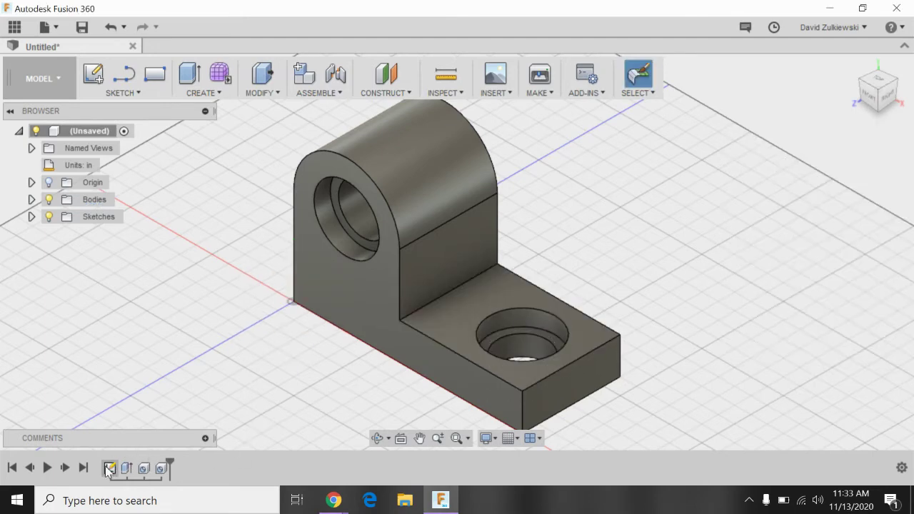
Reopen Hole2 and commit the 1.50 in through-hole with its 2.00 in, 0.50 in deep counterbore
left_click(161, 468)
right_click(161, 469)
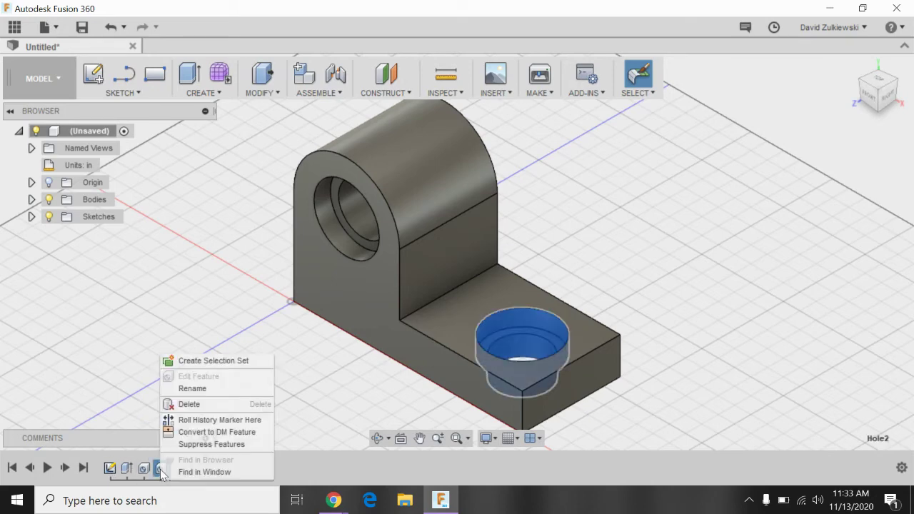
key("Escape")
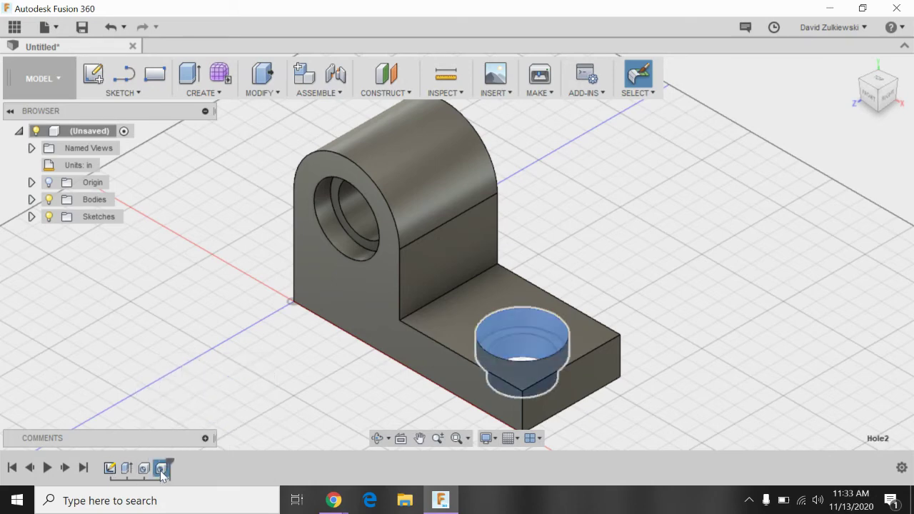
right_click(161, 470)
left_click(194, 379)
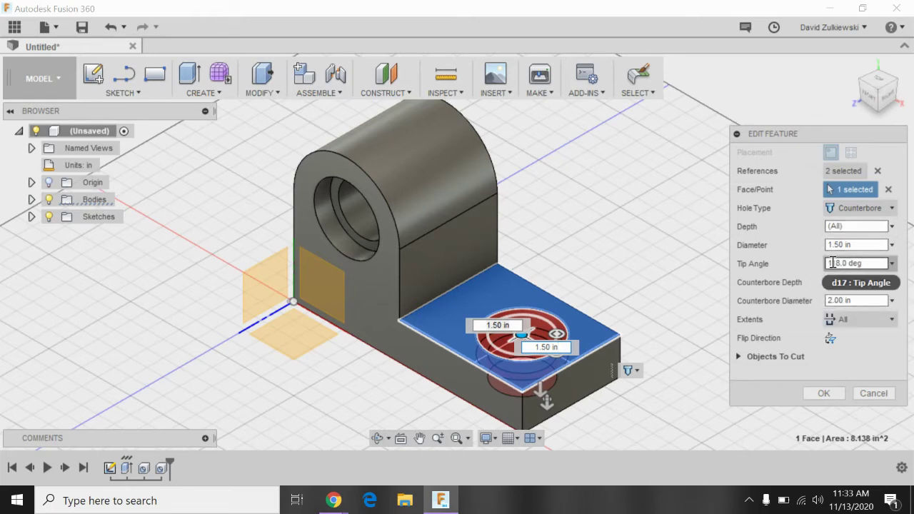
left_click(892, 245)
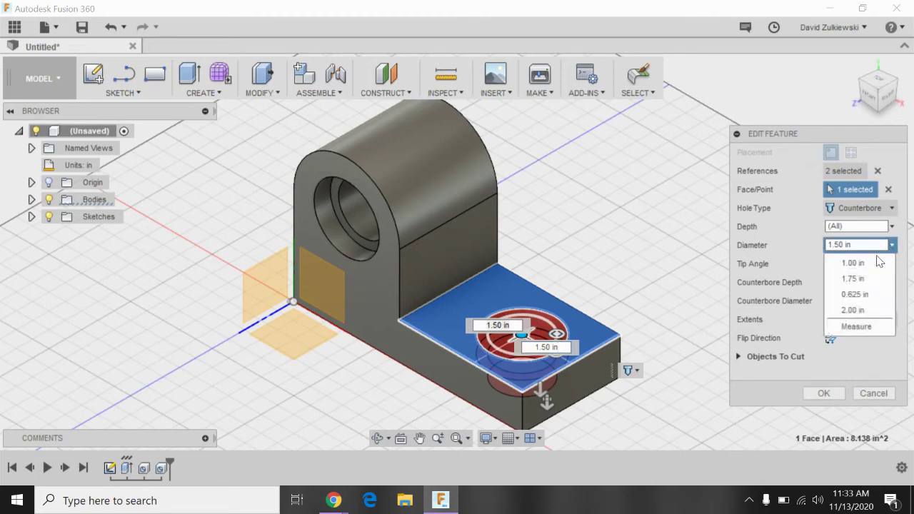
left_click(814, 318)
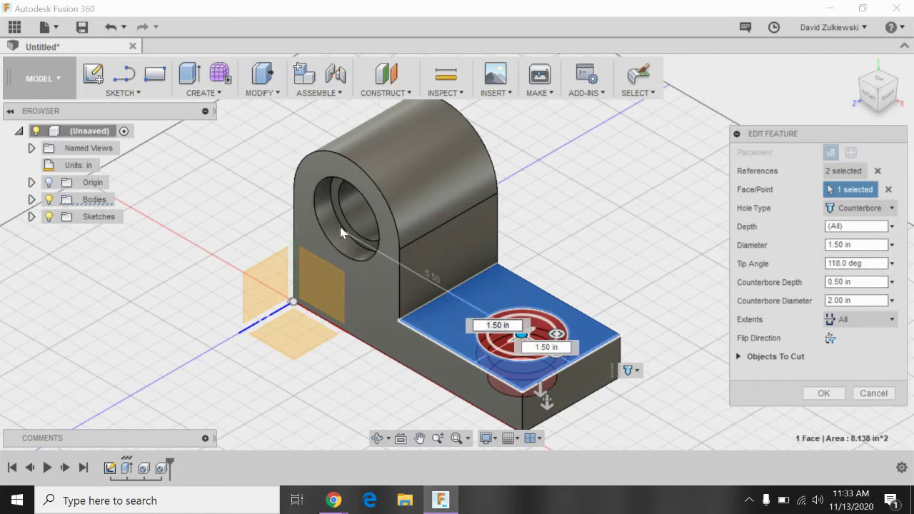
left_click(821, 393)
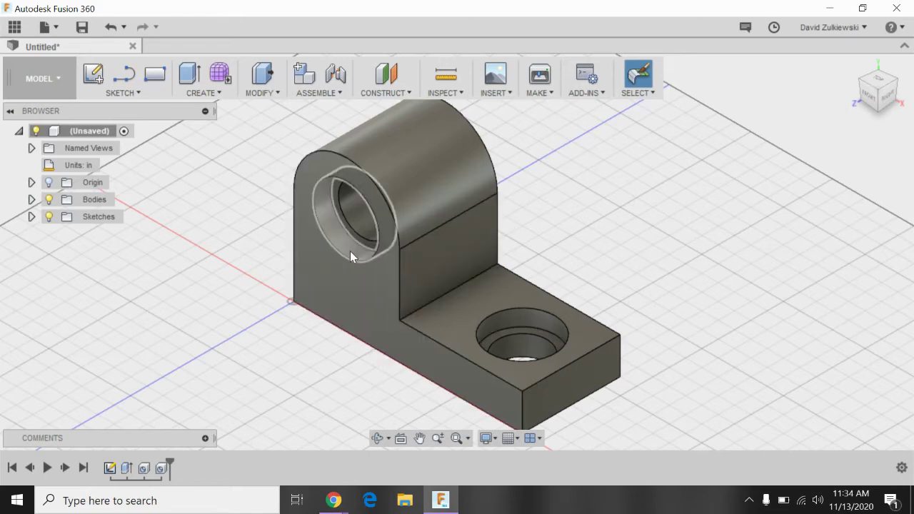
Save the design as 'Fig. 5-64' and bring up the workspace list
left_click(85, 33)
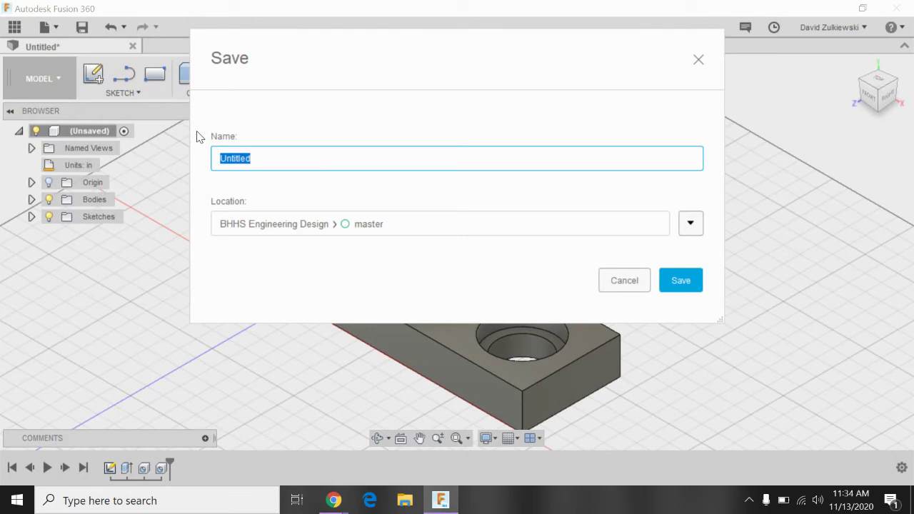
type("Fig. 5-64")
key("Return")
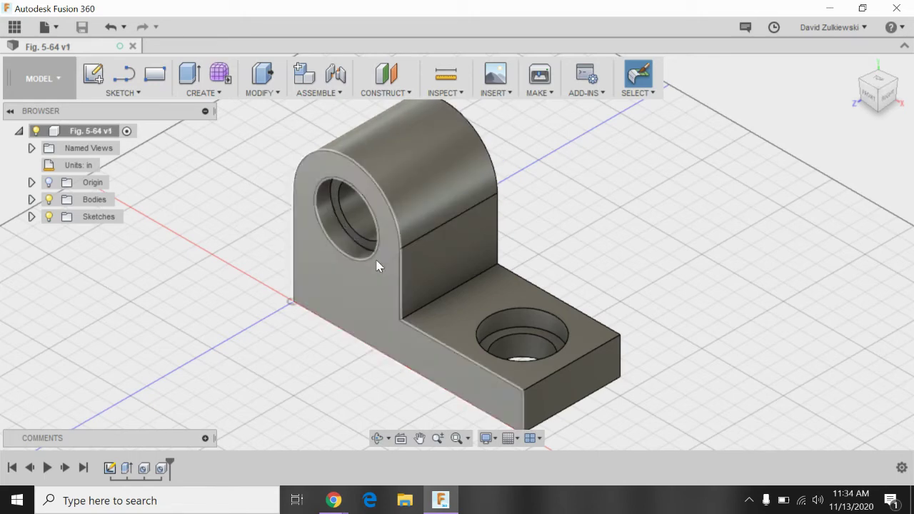
left_click(51, 81)
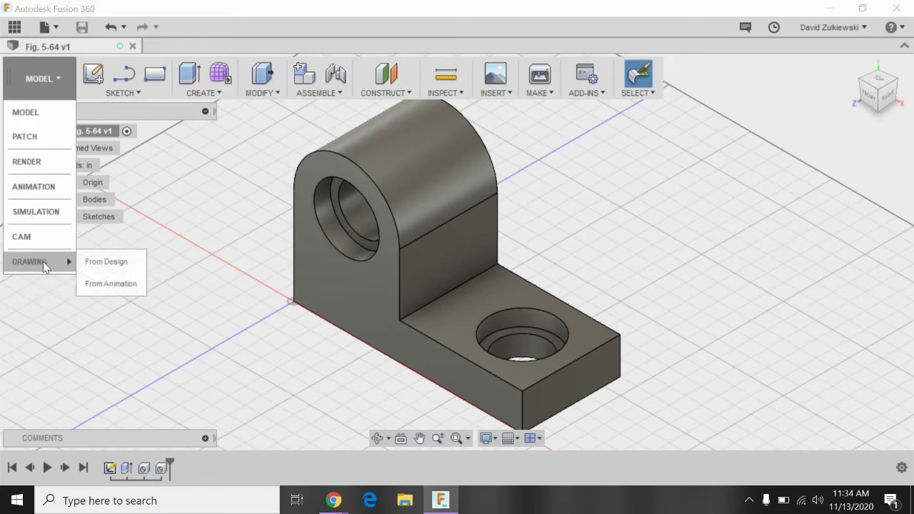
Create a B-size drawing from the design and place the front base view at 1:2 on the left
left_click(103, 264)
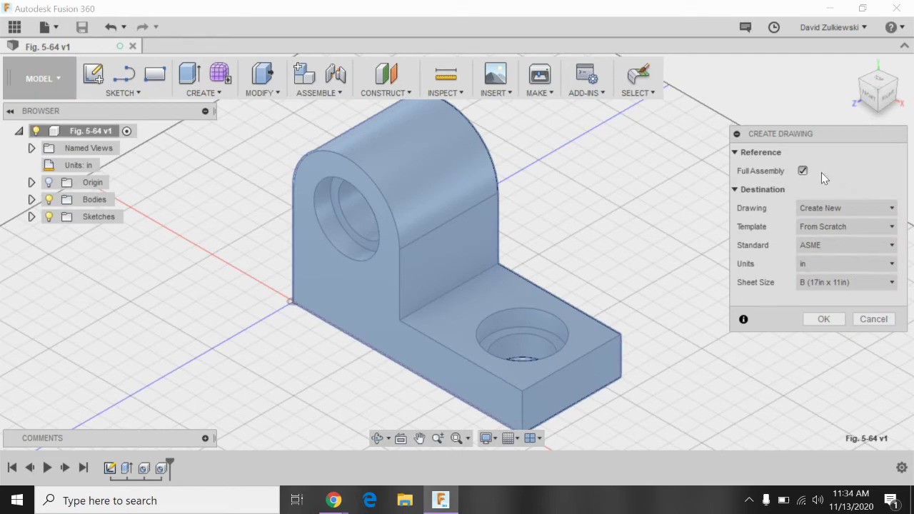
left_click(823, 320)
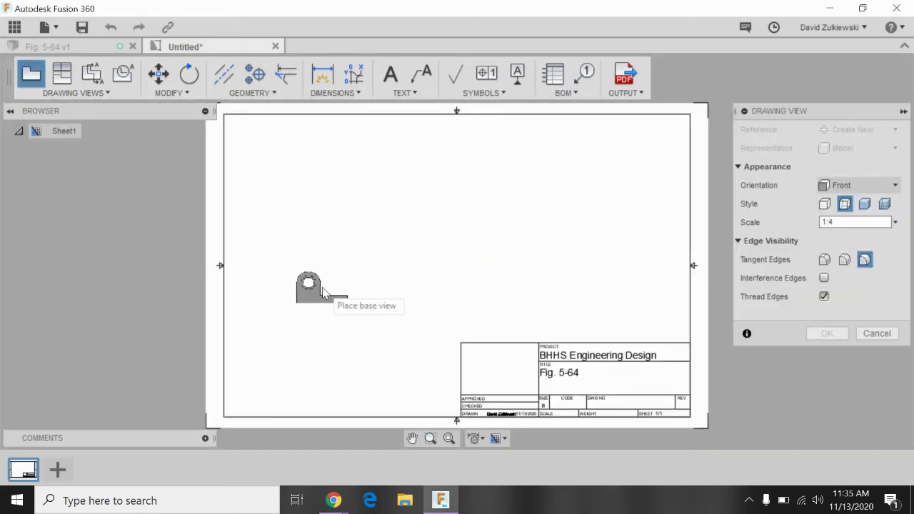
left_click(894, 222)
left_click(840, 248)
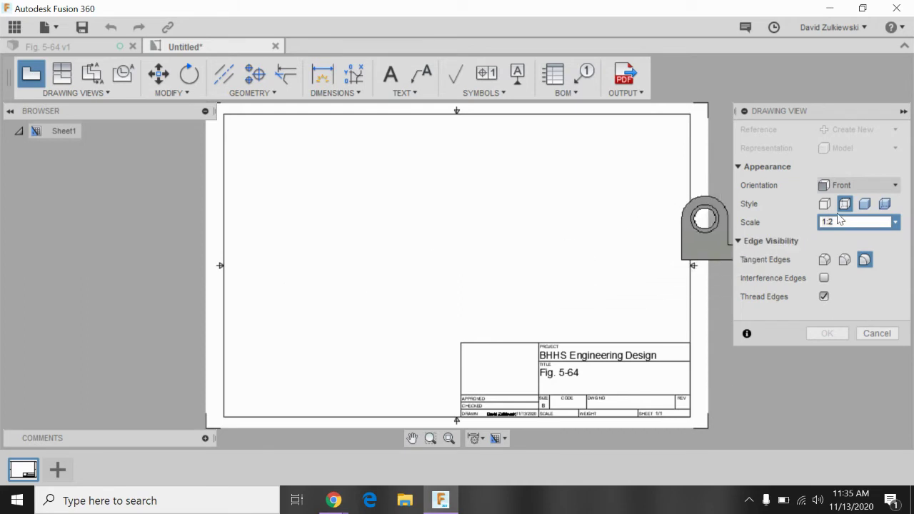
left_click(896, 224)
left_click(837, 237)
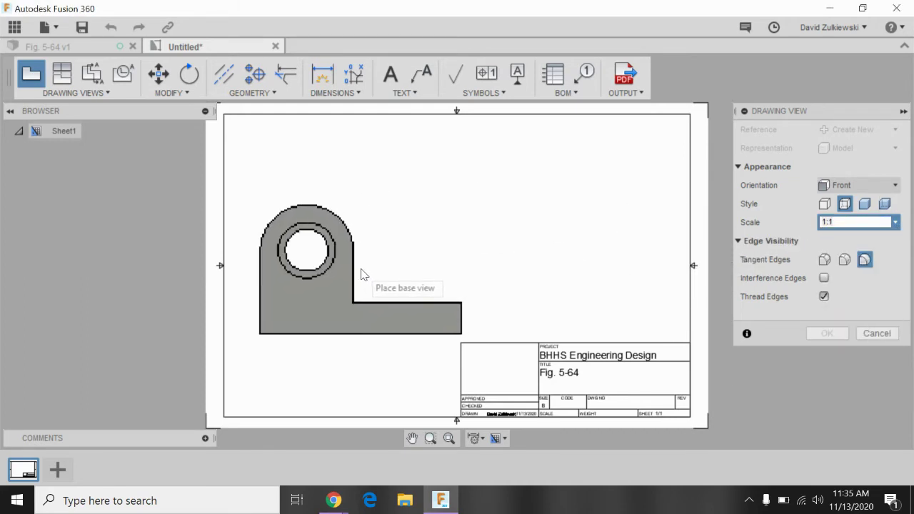
left_click(895, 222)
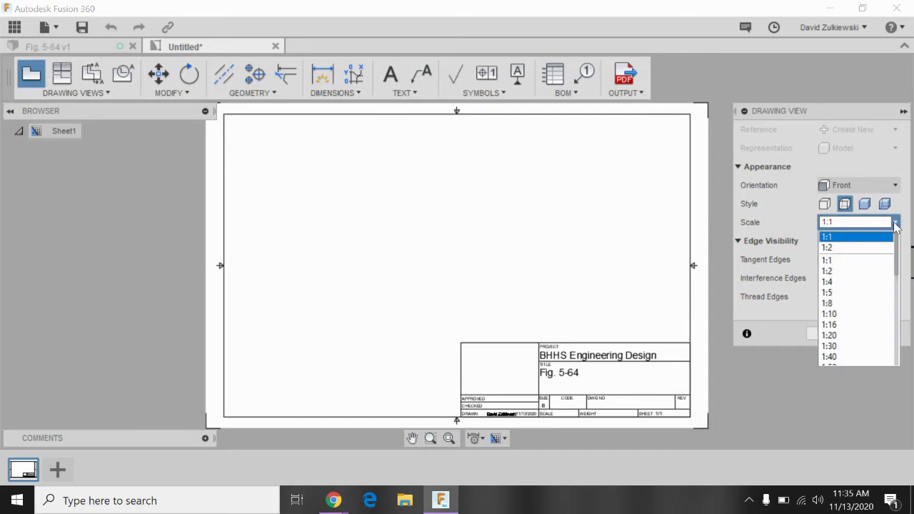
left_click(832, 247)
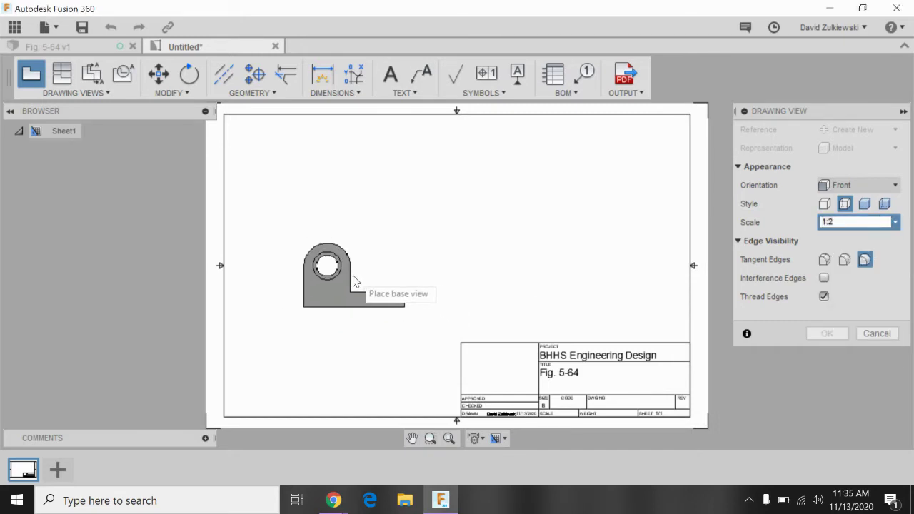
left_click(349, 284)
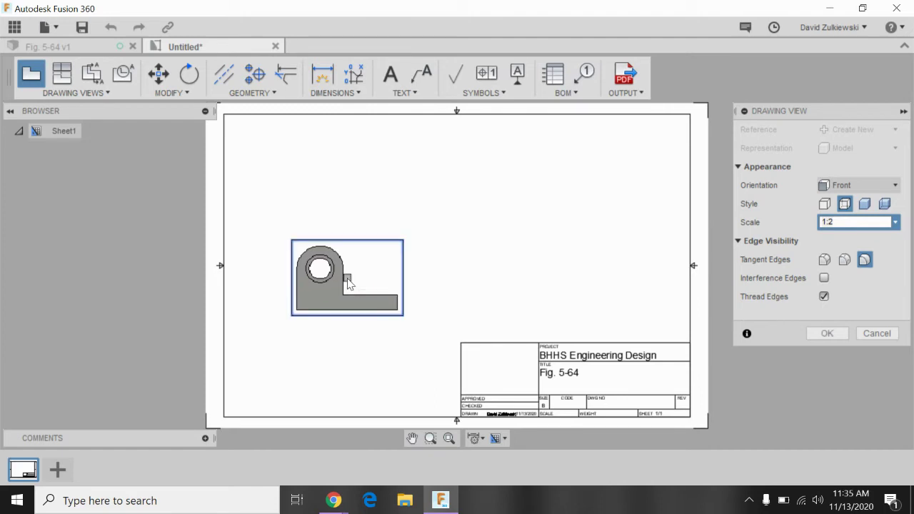
left_click(827, 334)
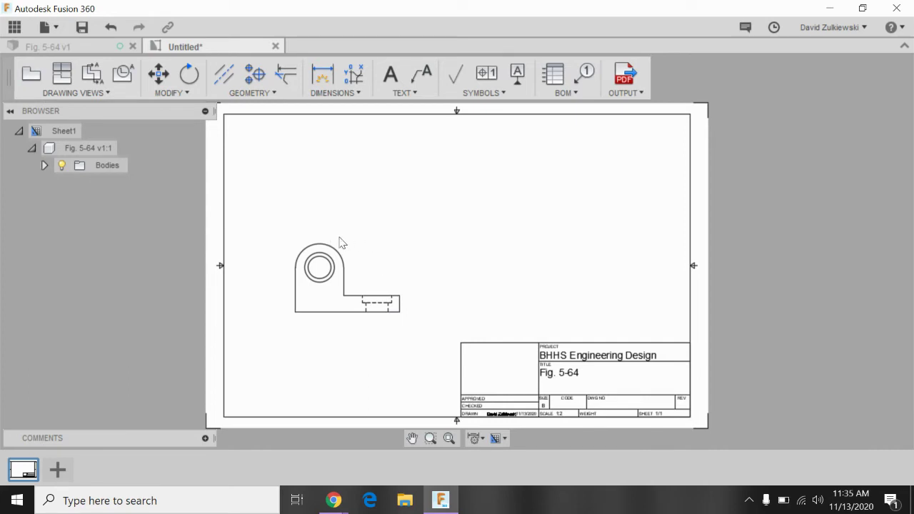
Project top, right-side and isometric views from the front view
left_click(62, 74)
left_click(332, 285)
left_click(337, 172)
left_click(600, 309)
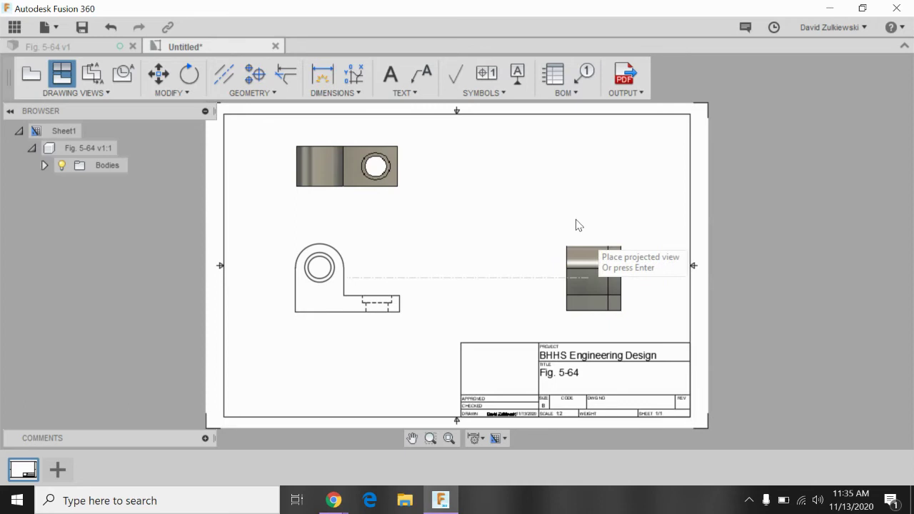
left_click(553, 166)
key("Return")
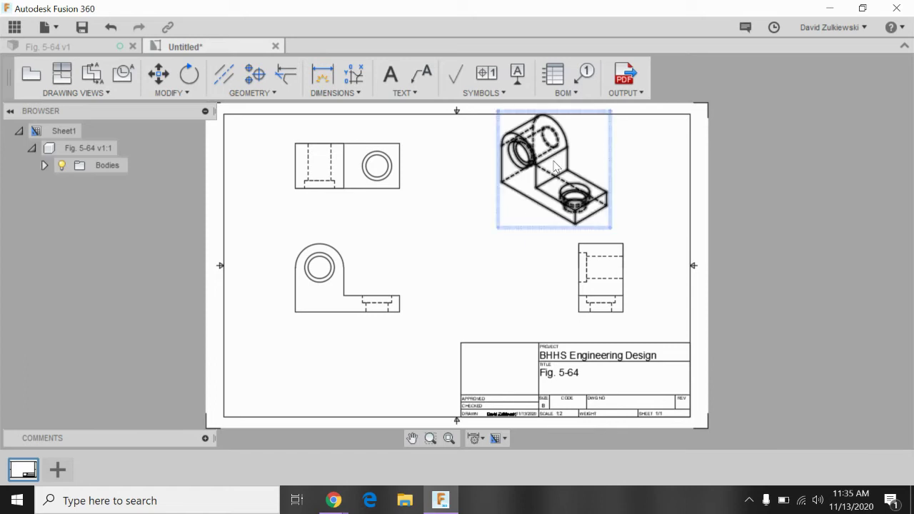
Reposition the isometric view slightly and change its style to Shaded
left_click(554, 166)
left_click(554, 170)
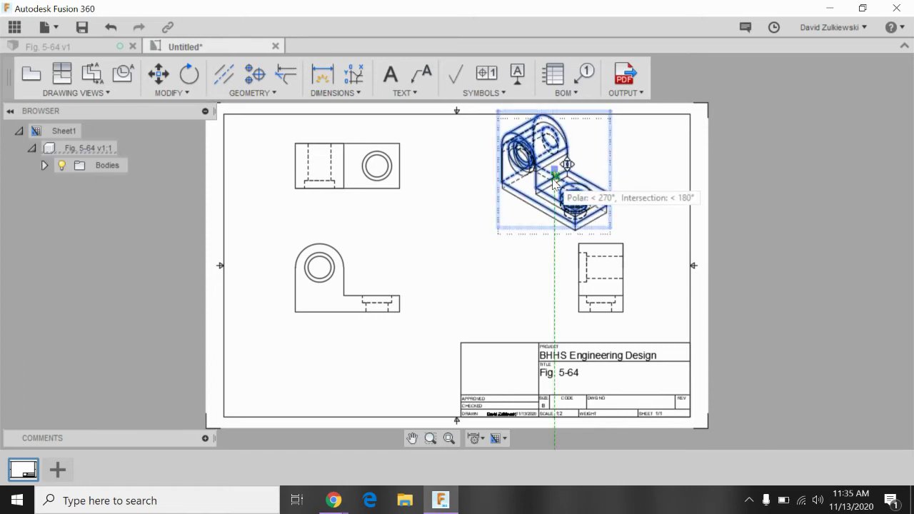
left_click(554, 183)
left_click(763, 161)
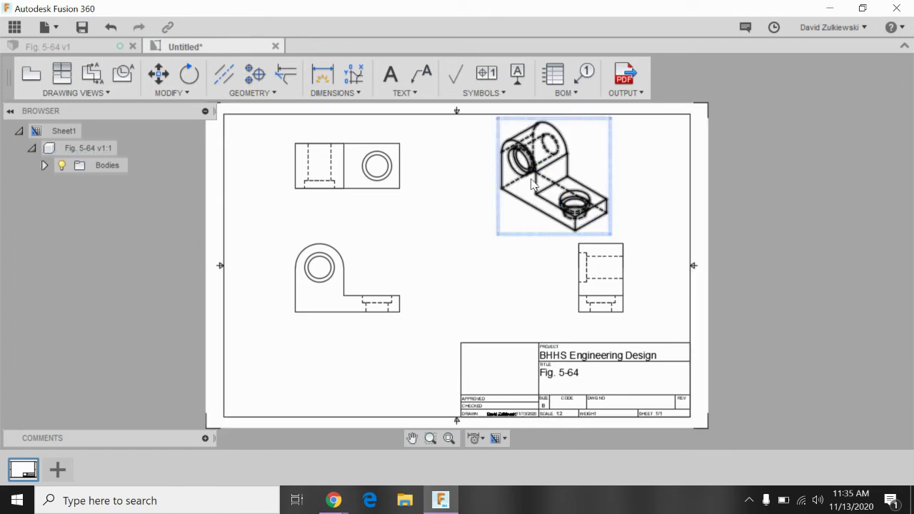
double_click(532, 183)
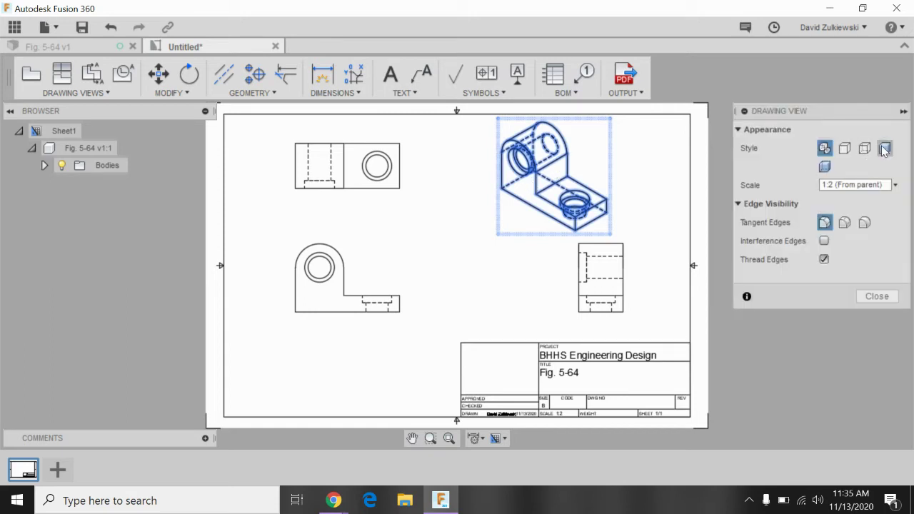
left_click(884, 148)
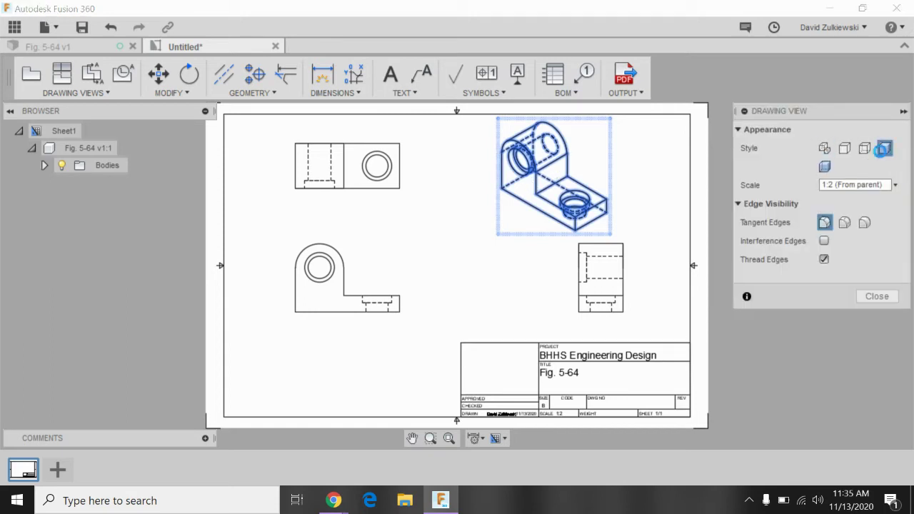
left_click(876, 296)
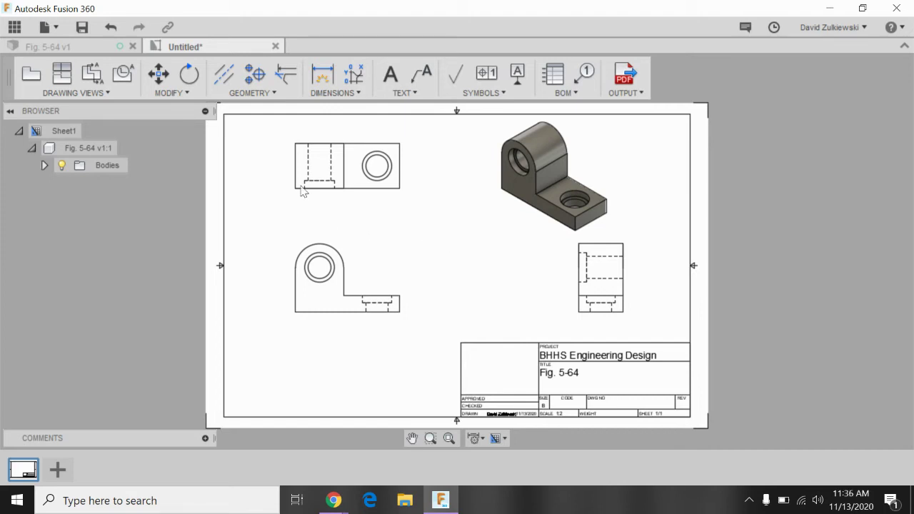
Place center marks on the counterbored hole circles in the top and front views
left_click(255, 79)
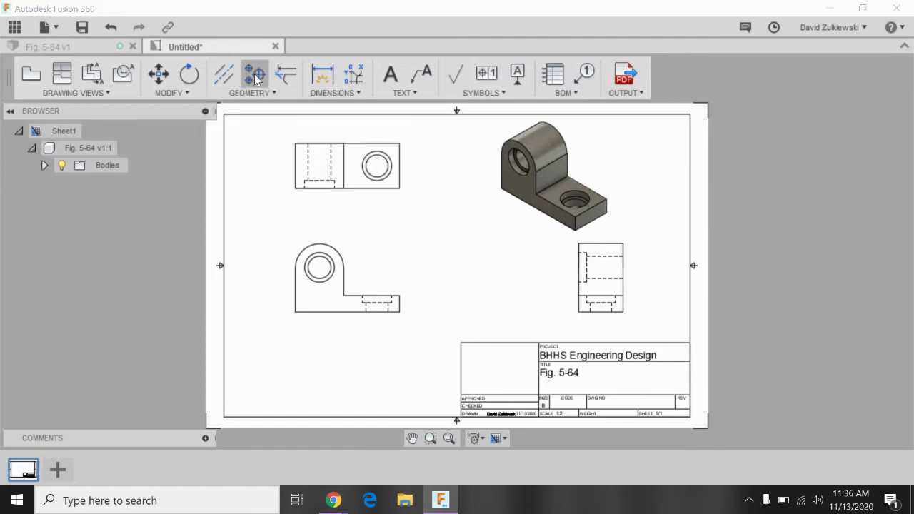
left_click(377, 178)
left_click(330, 267)
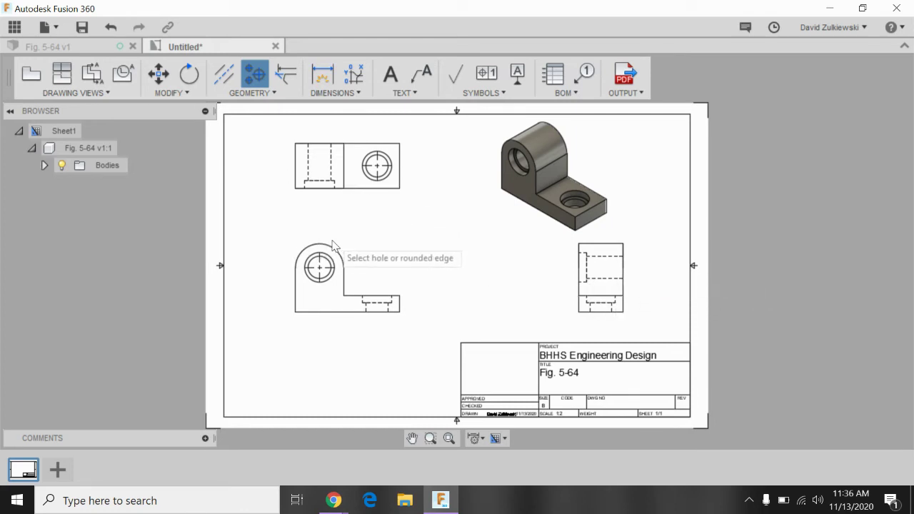
Draw centerlines through the hidden holes: one each in the top and front views, two in the side view
left_click(223, 74)
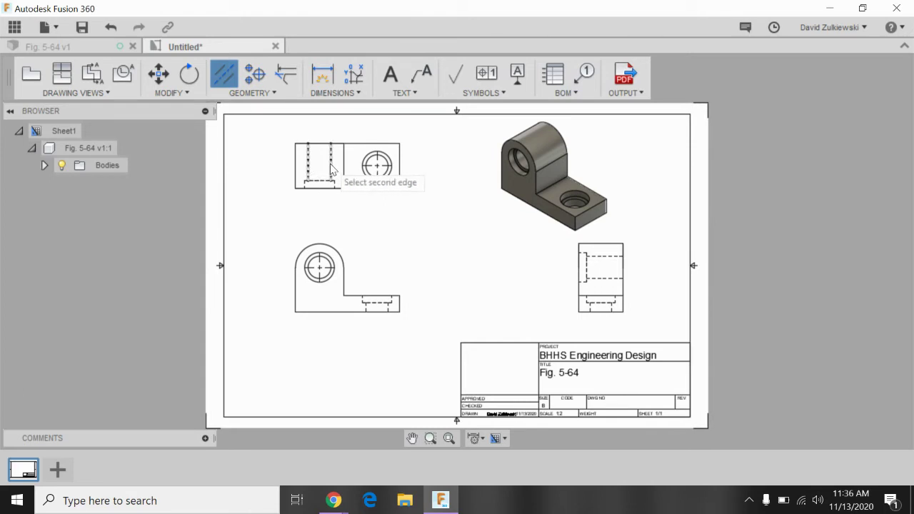
left_click(330, 169)
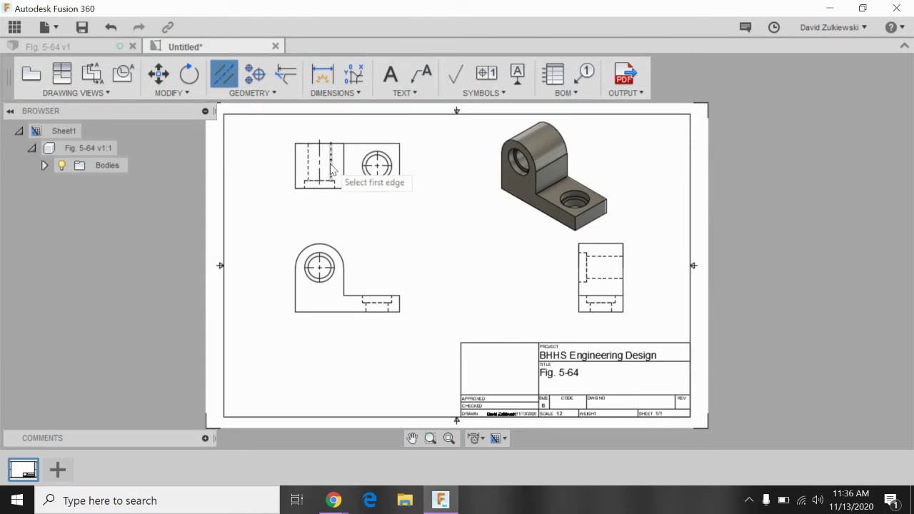
left_click(385, 308)
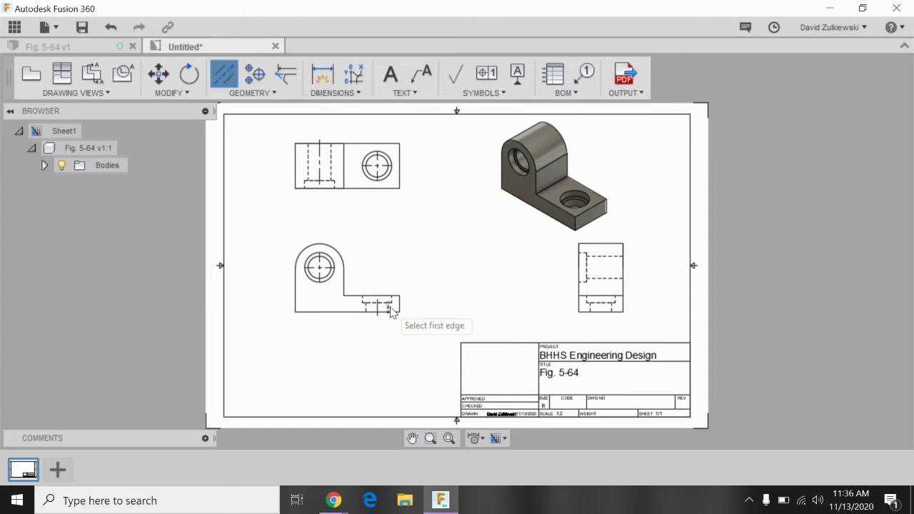
left_click(603, 257)
left_click(605, 277)
left_click(592, 309)
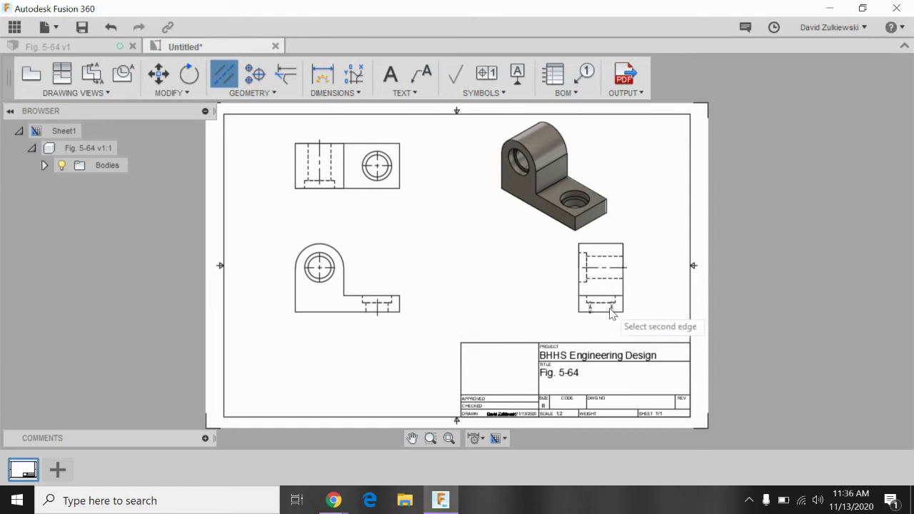
left_click(611, 309)
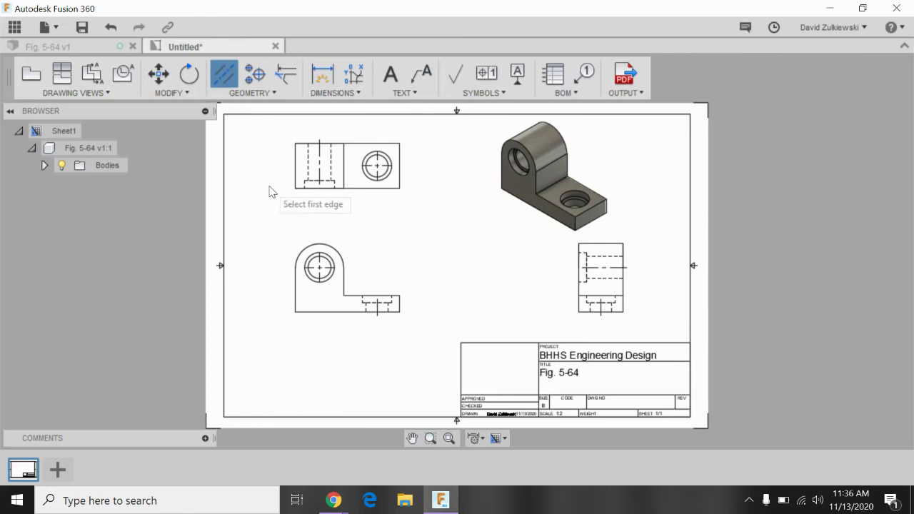
key("Escape")
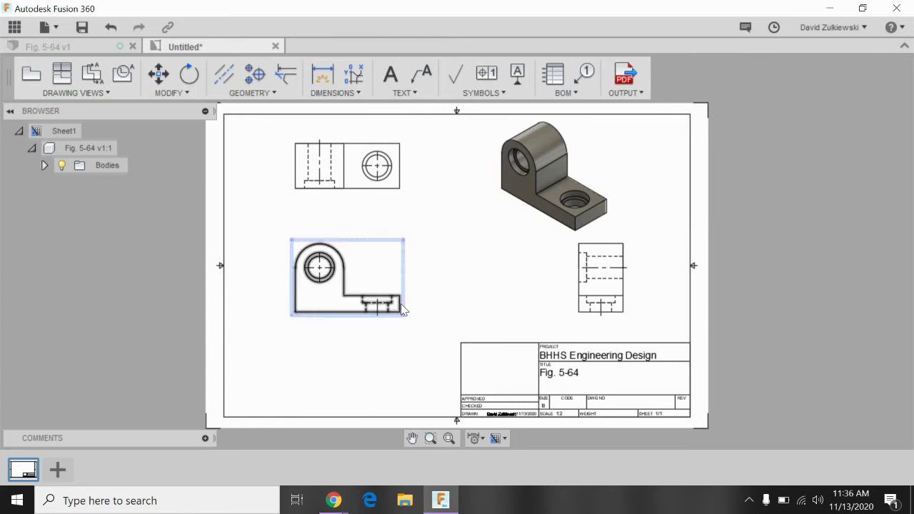
Extend the side view's horizontal centerline past the outline on both left and right
scroll(393, 306, "down", 2)
scroll(392, 318, "up", 5)
scroll(378, 320, "up", 4)
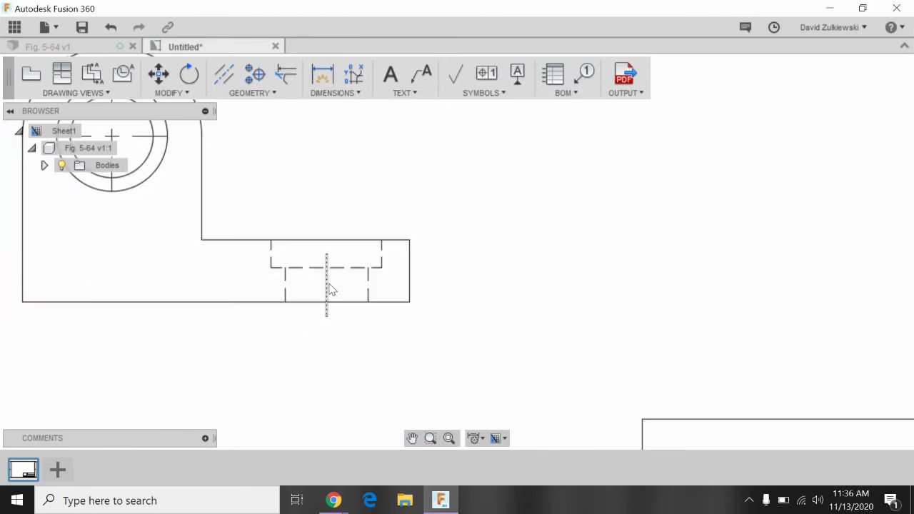
scroll(329, 288, "down", 4)
scroll(721, 221, "up", 2)
scroll(720, 219, "up", 3)
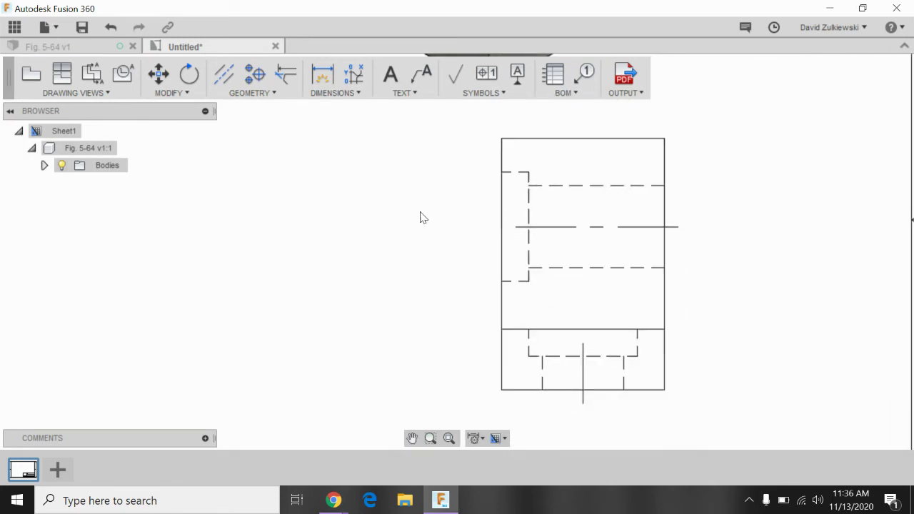
left_click(560, 227)
left_click_drag(516, 228, 451, 229)
left_click_drag(679, 227, 722, 228)
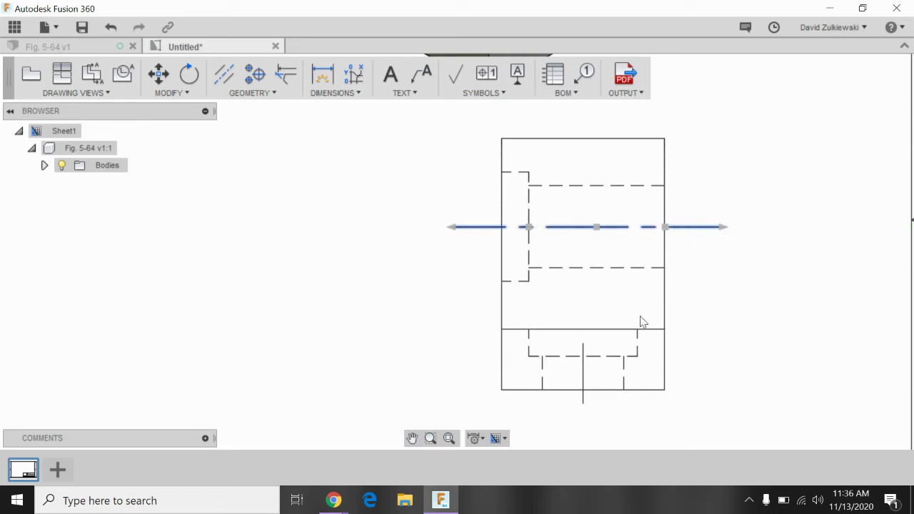
Extend the side view's vertical hole centerline below the part and start adjusting its top end
left_click(583, 371)
left_click_drag(583, 343, 584, 289)
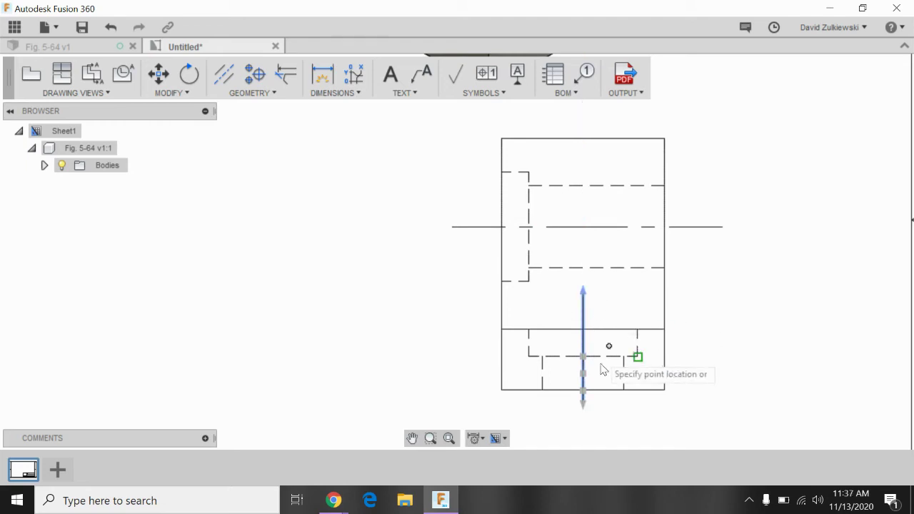
key("Escape")
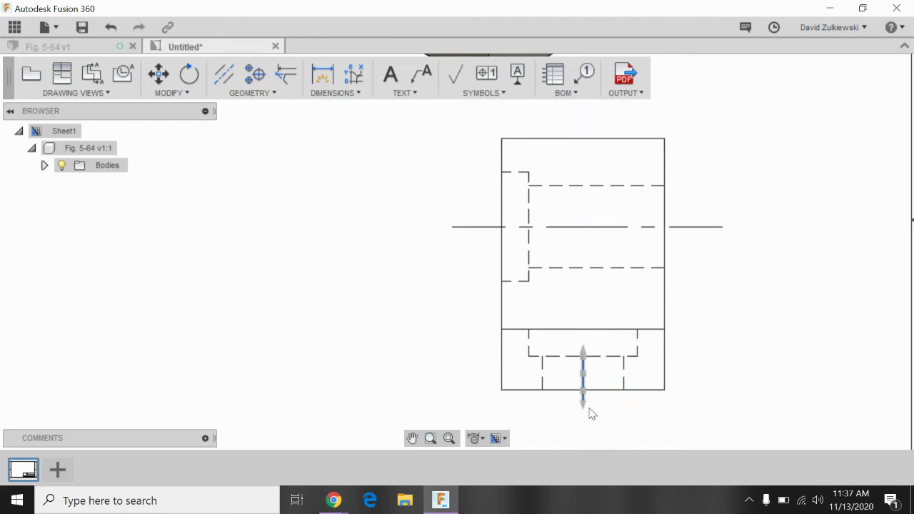
left_click_drag(583, 404, 590, 432)
left_click(584, 353)
Set the side centerline's top end, then stretch the front view's hole centerline past the outline
left_click(583, 303)
key("Escape")
scroll(555, 343, "up", 2)
scroll(550, 334, "down", 4)
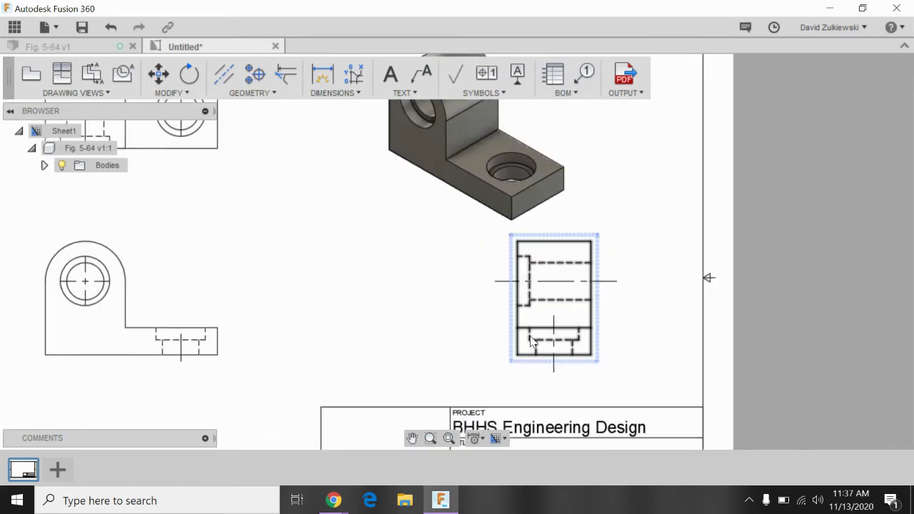
scroll(176, 372, "up", 2)
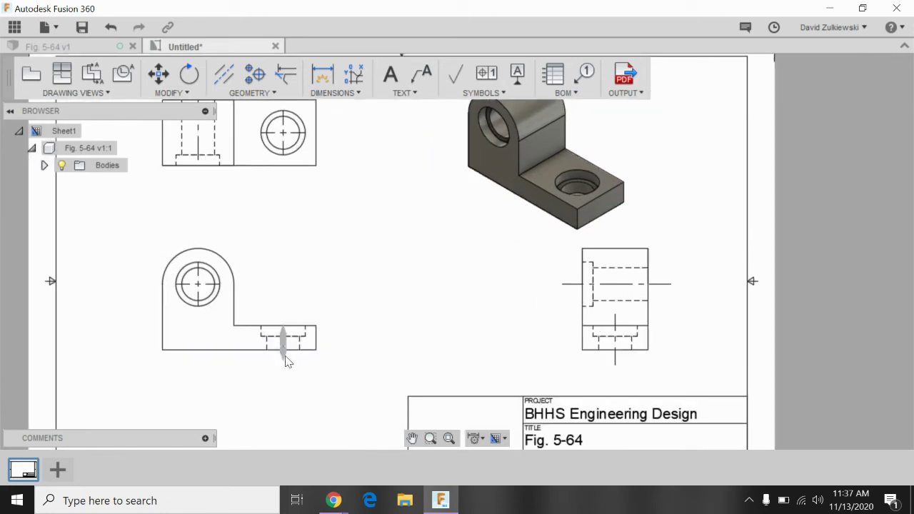
left_click(285, 362)
left_click(283, 372)
left_click(615, 366)
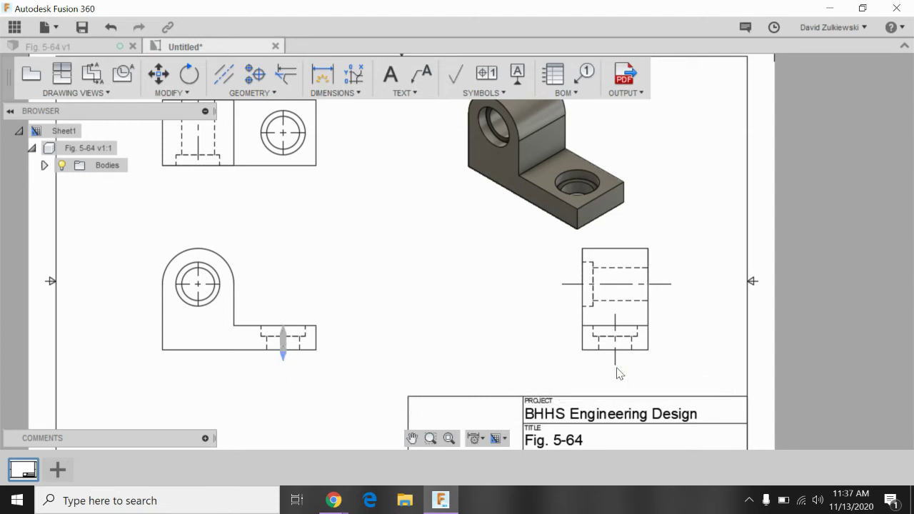
left_click(283, 309)
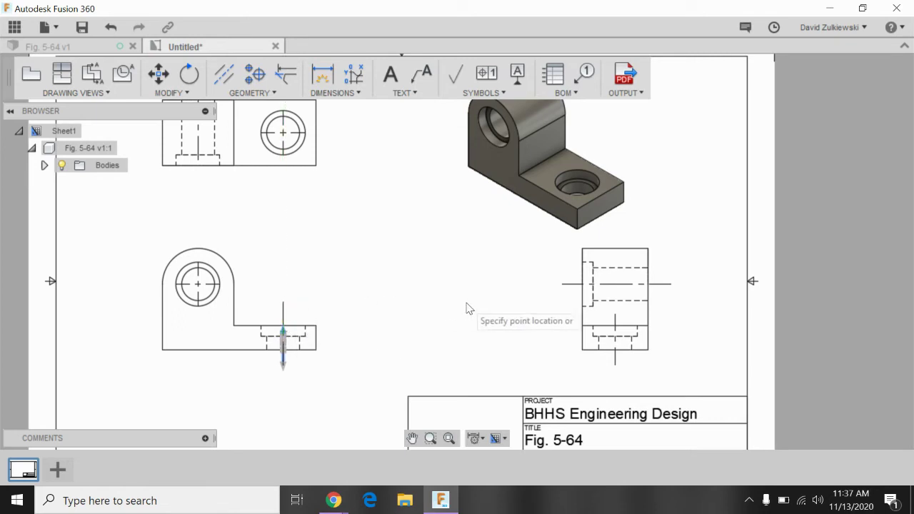
left_click(614, 314)
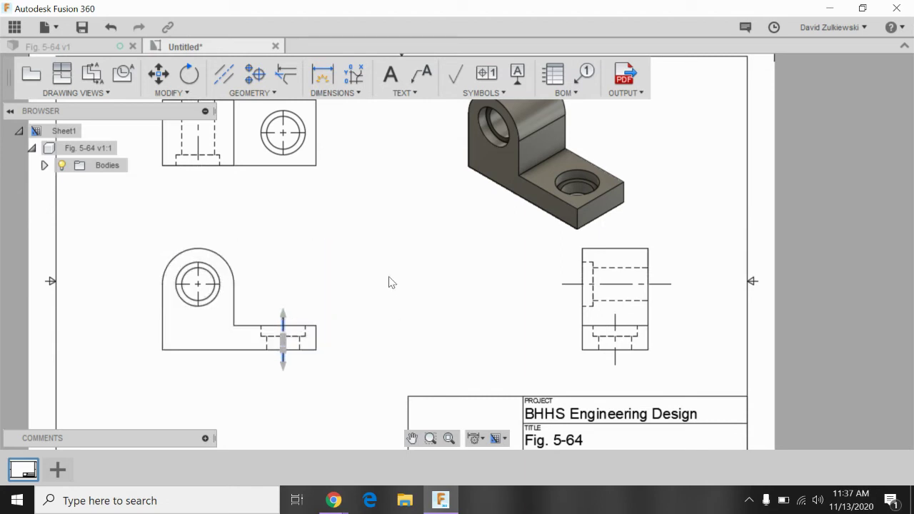
Extend the front view circle's center mark lines up, left, right and down beyond the part
left_click(200, 273)
left_click_drag(200, 266, 200, 238)
left_click_drag(176, 284, 135, 286)
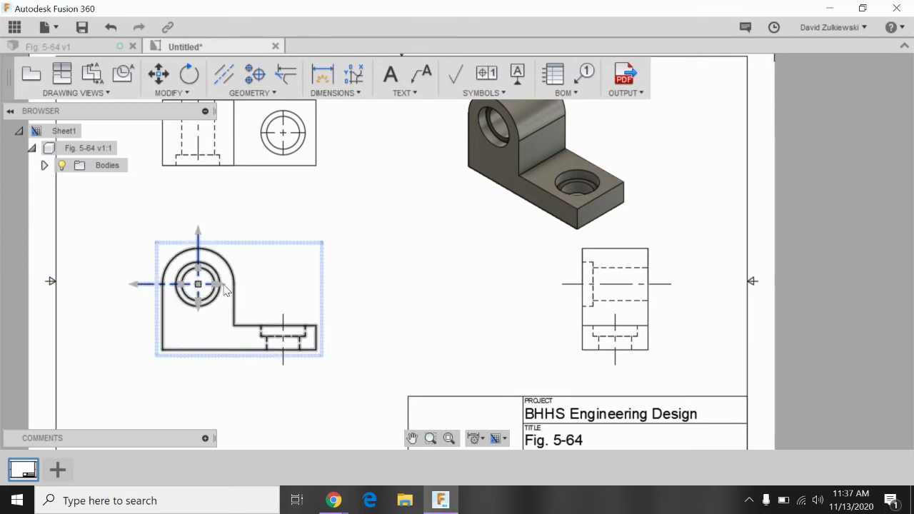
left_click(202, 292)
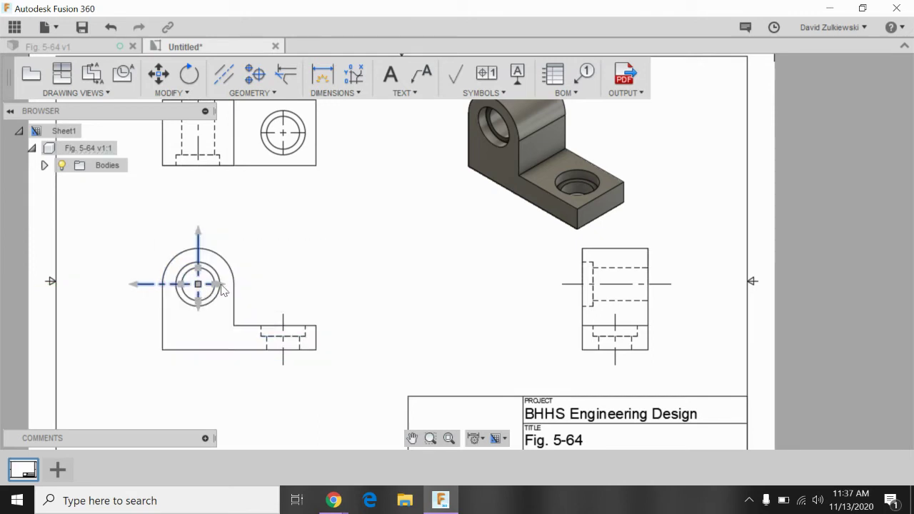
key("Escape")
left_click_drag(221, 285, 253, 284)
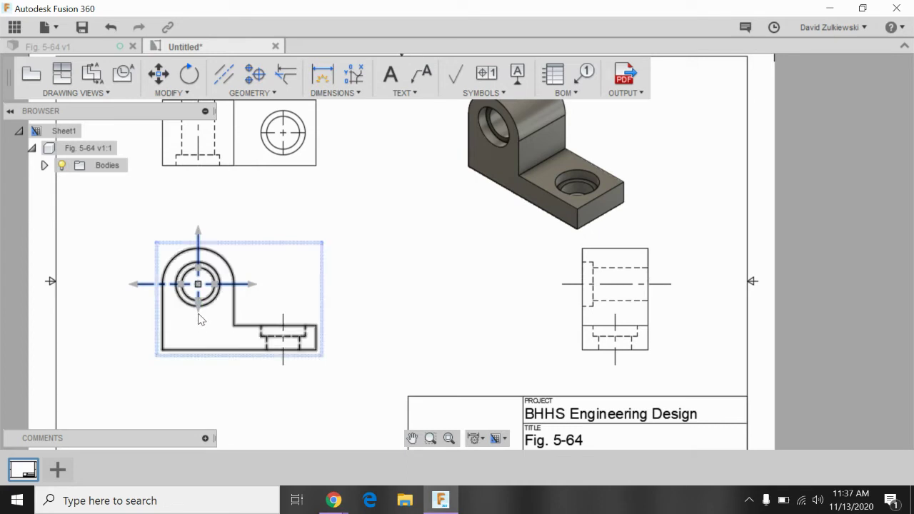
left_click_drag(198, 305, 198, 364)
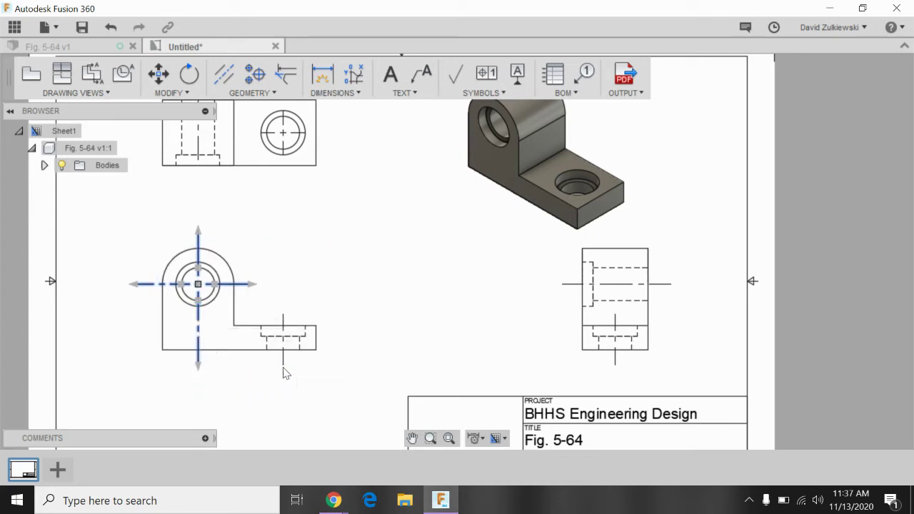
left_click(486, 282)
left_click(480, 300)
Extend the top view's hole centerline upward and downward past the outline
left_click(318, 295)
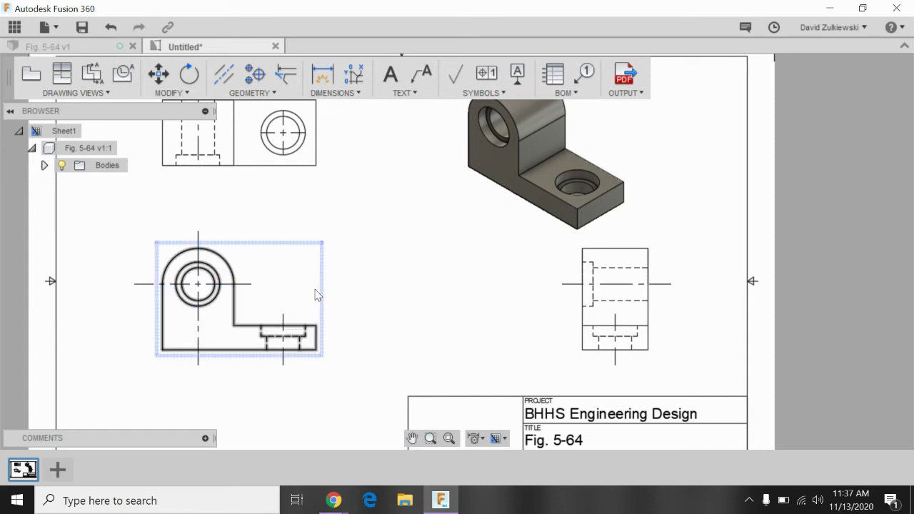
scroll(201, 189, "down", 5)
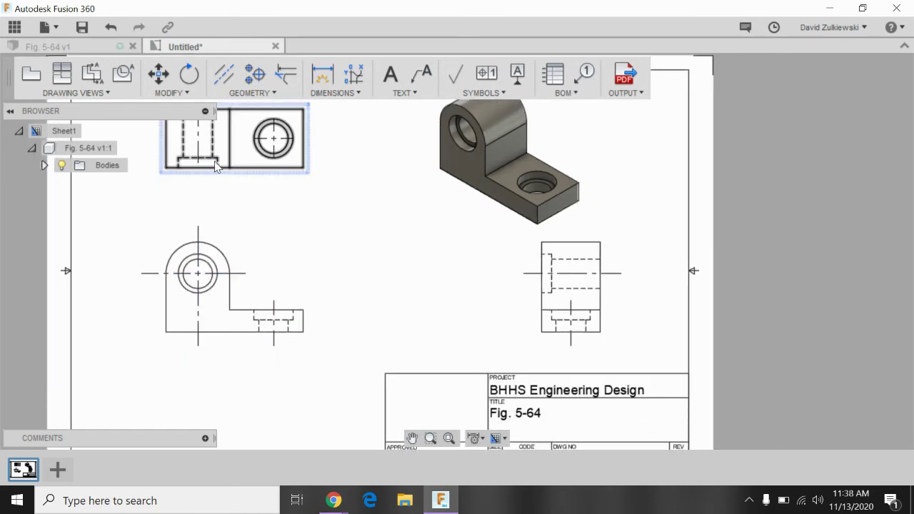
scroll(204, 137, "up", 3)
scroll(201, 134, "up", 4)
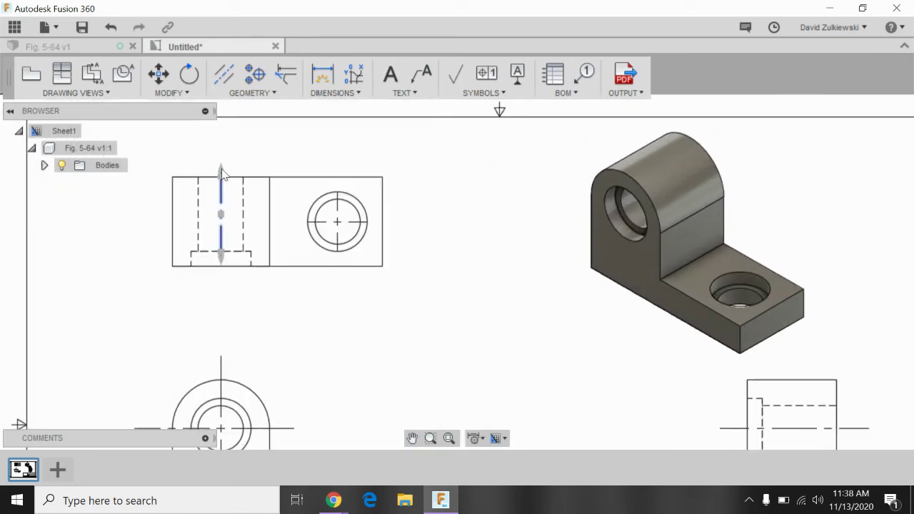
left_click(221, 171)
left_click(221, 151)
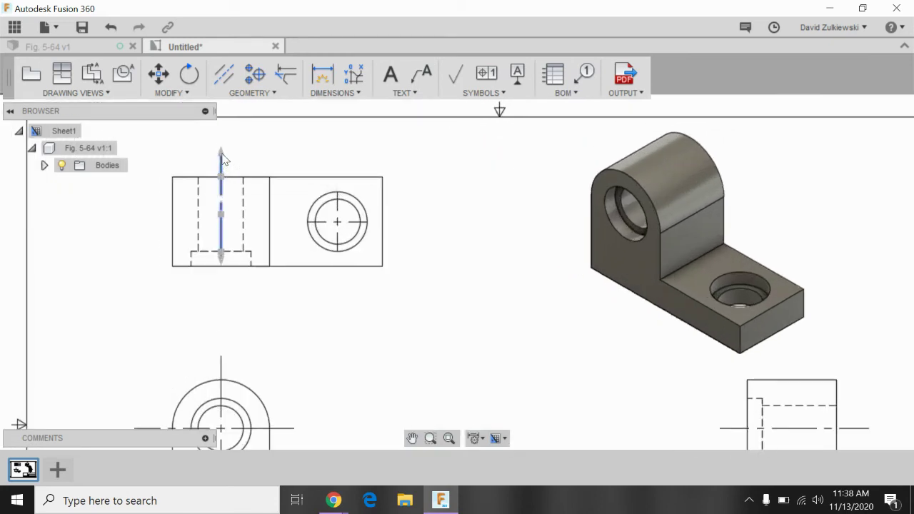
left_click(221, 255)
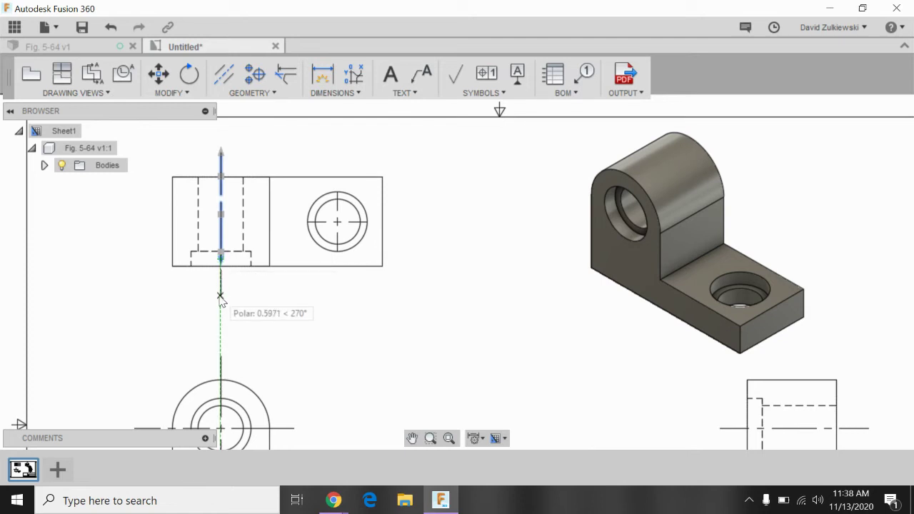
left_click(220, 295)
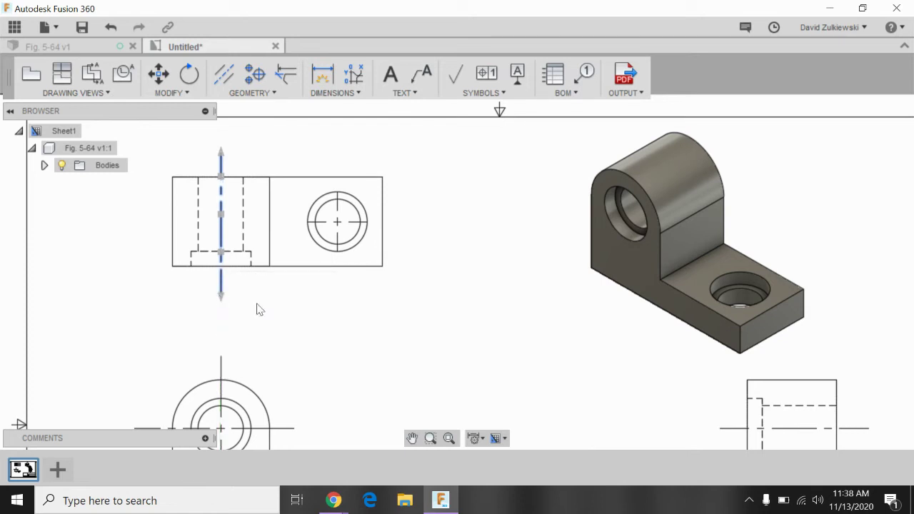
Stretch the top view circle's center mark in all four directions, ends level with the hole centerline
left_click(342, 226)
left_click(338, 192)
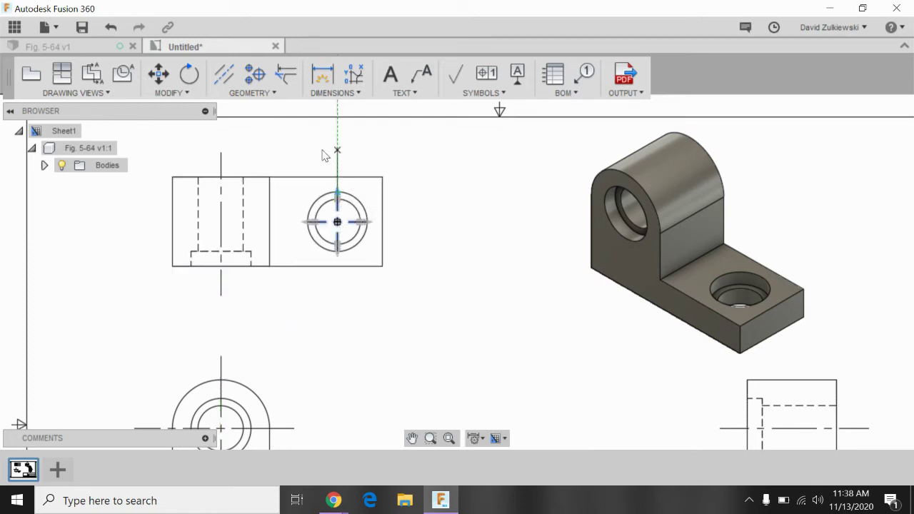
left_click(221, 153)
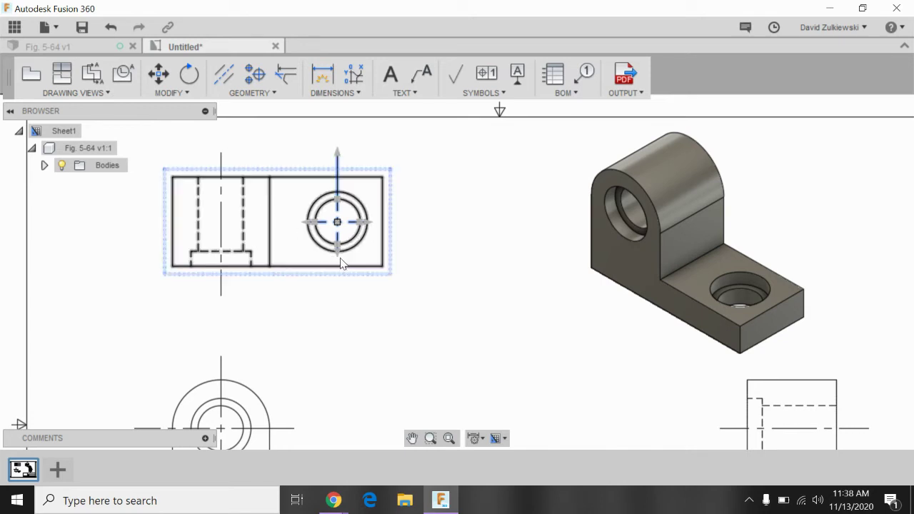
left_click(337, 250)
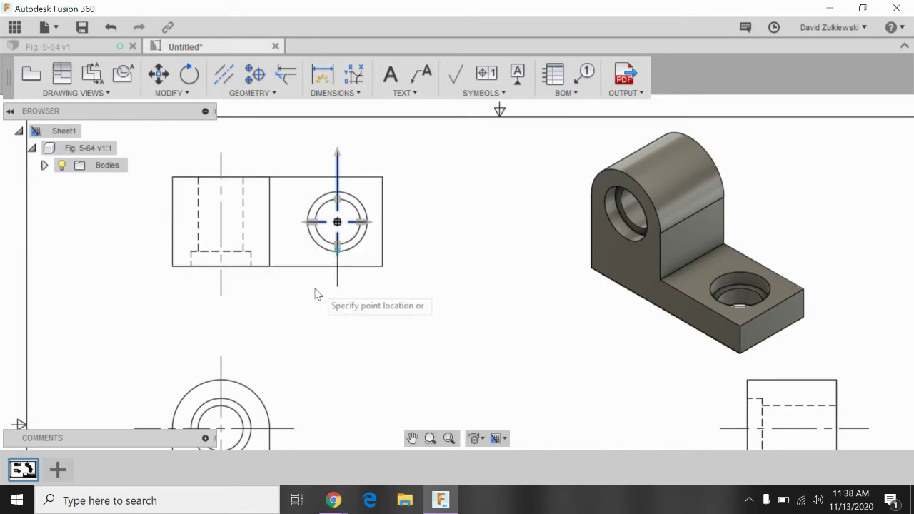
left_click(222, 299)
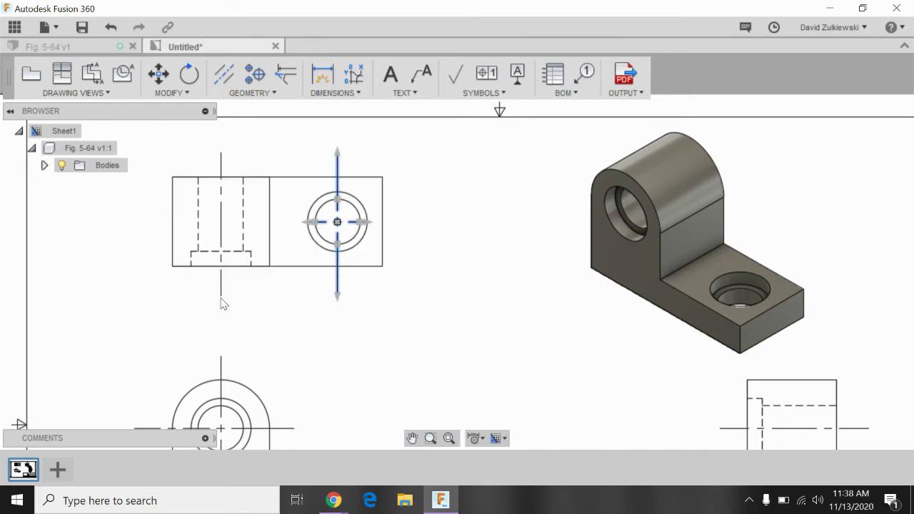
left_click(308, 222)
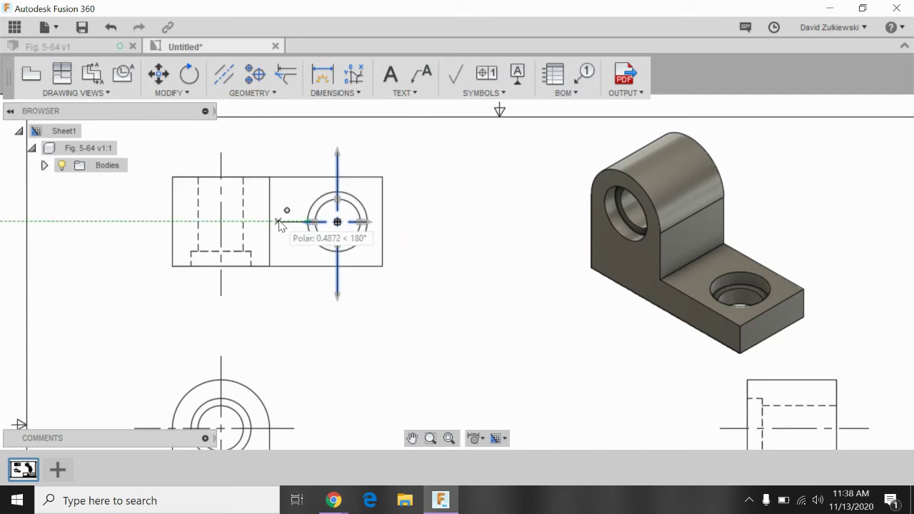
left_click(279, 223)
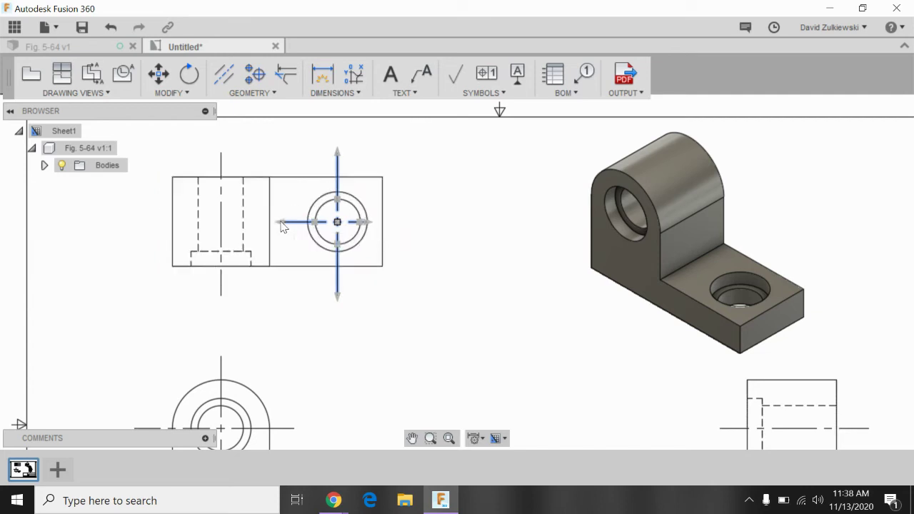
left_click(364, 223)
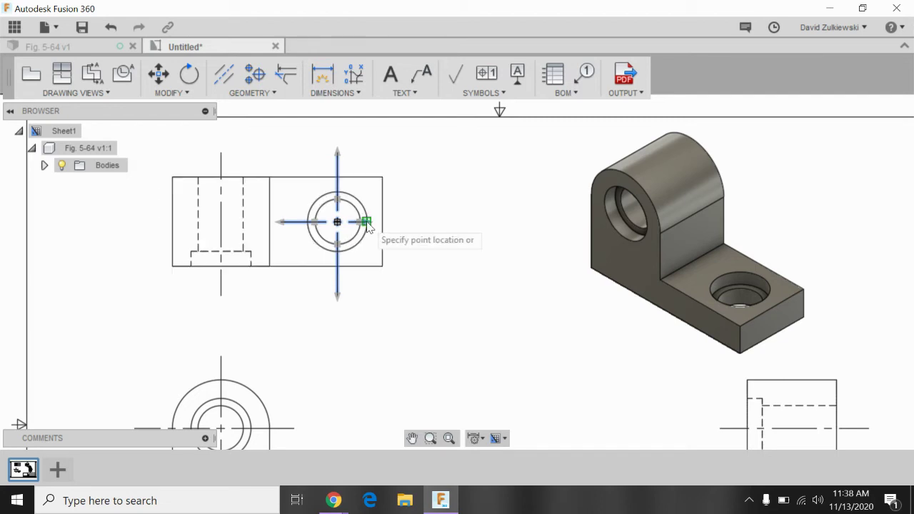
left_click(411, 223)
left_click(453, 306)
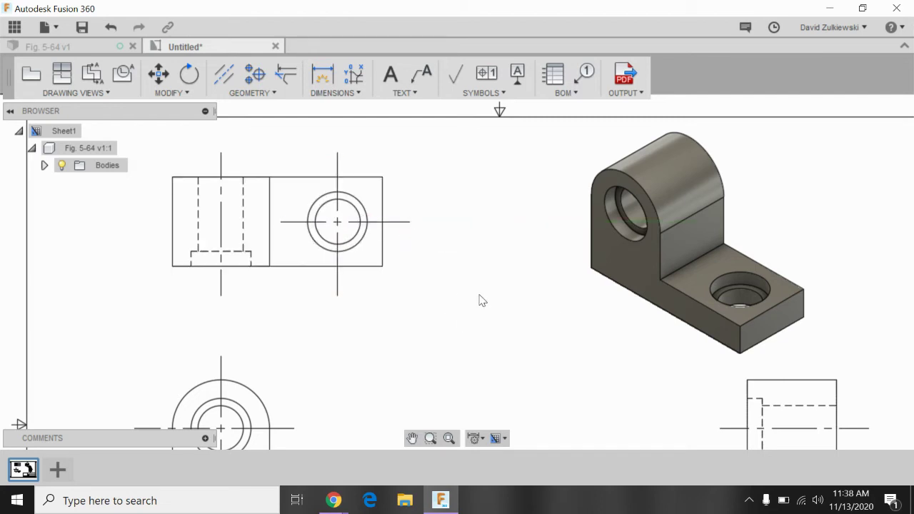
scroll(483, 299, "up", 2)
left_click(450, 439)
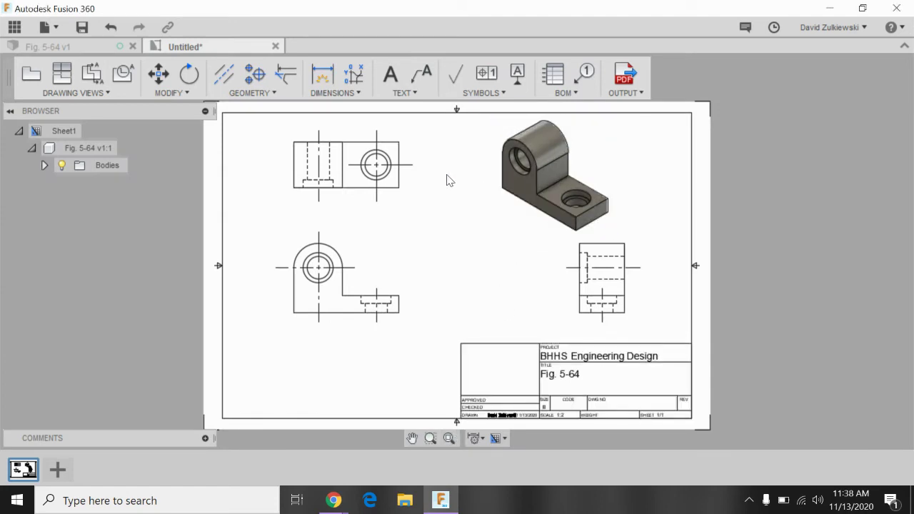
Dimension 1.5 from the top view's hole centreline to its right edge, placed below the view
left_click(330, 74)
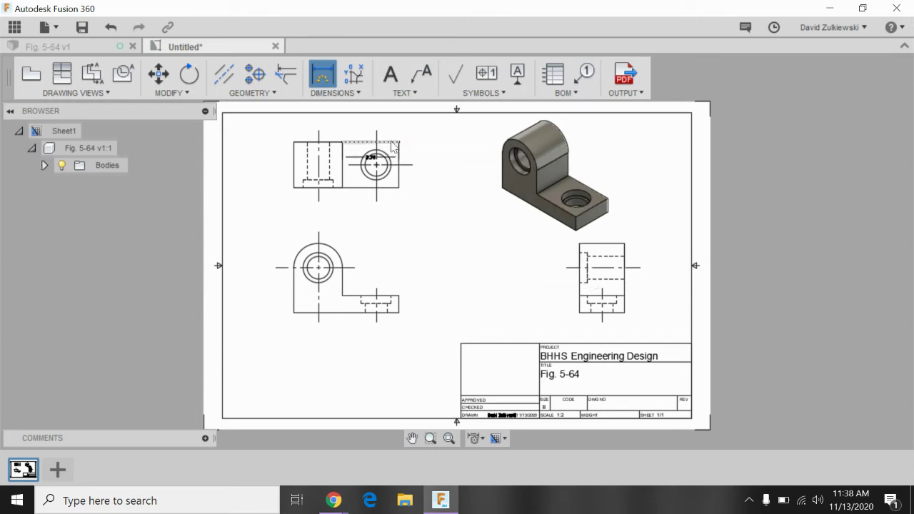
scroll(393, 142, "down", 1)
scroll(393, 142, "up", 1)
scroll(392, 156, "up", 2)
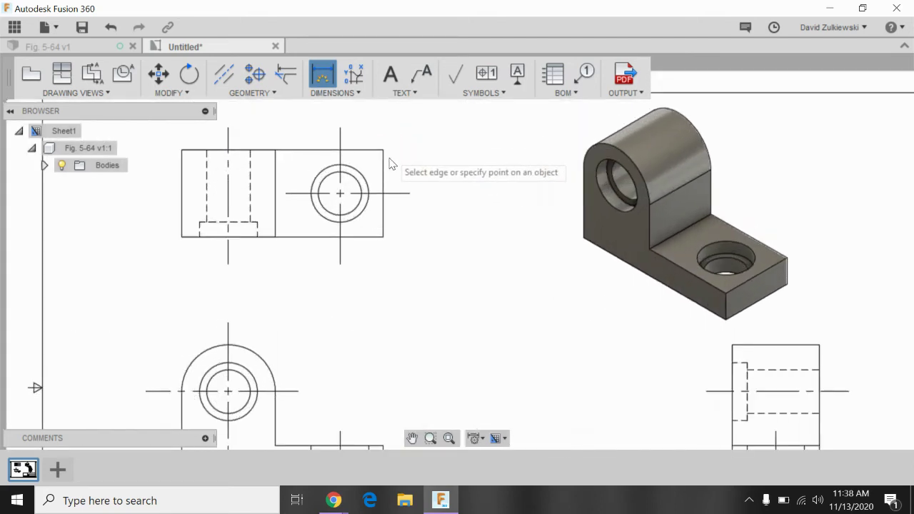
left_click(383, 235)
left_click(340, 265)
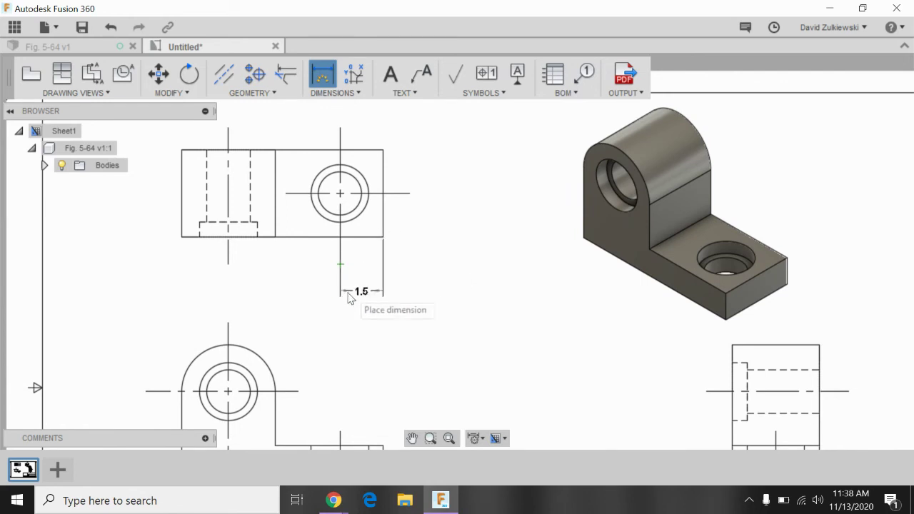
left_click(354, 295)
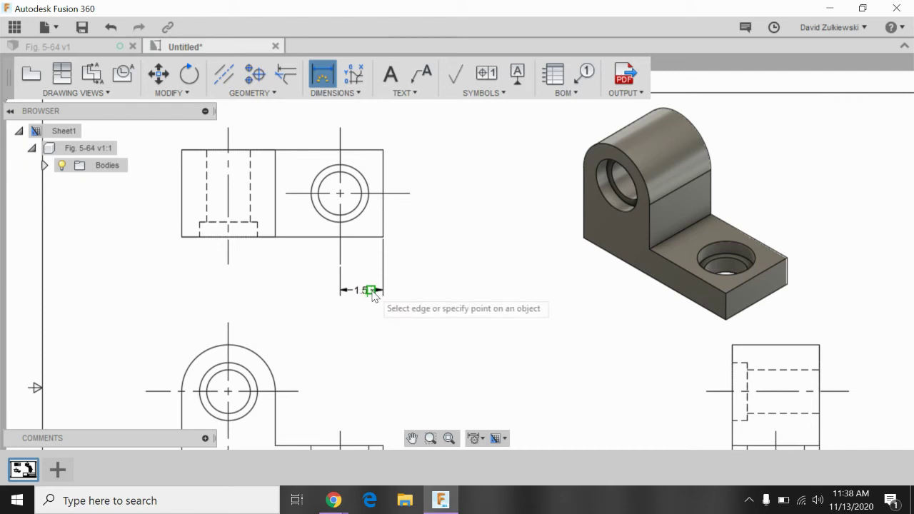
Enable Display Trailing Zeros in Annotation Settings so the top view's dimension reads 1.50
left_click(484, 440)
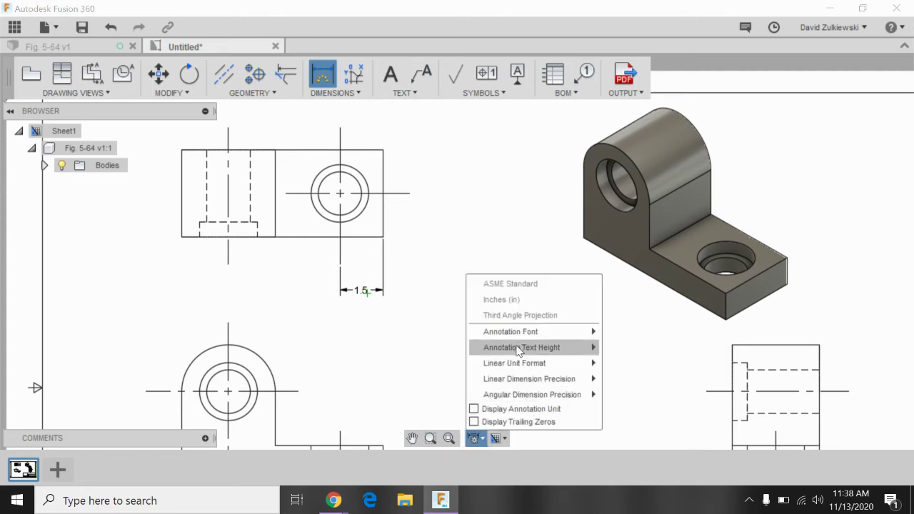
mouse_move(528, 350)
mouse_move(538, 369)
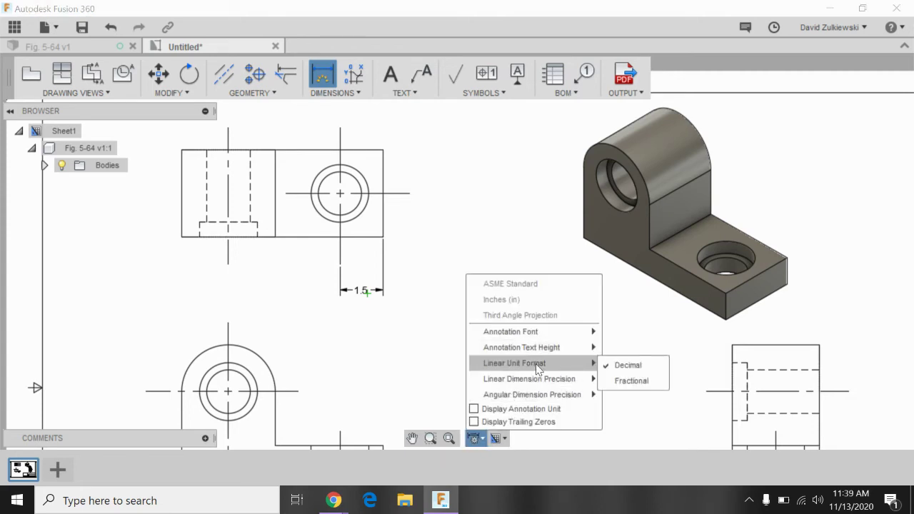
mouse_move(589, 380)
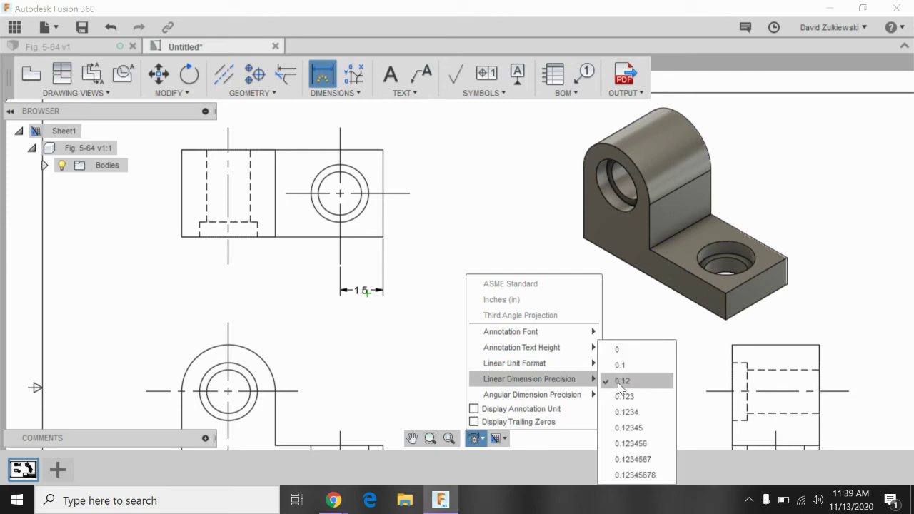
left_click(473, 422)
left_click(370, 366)
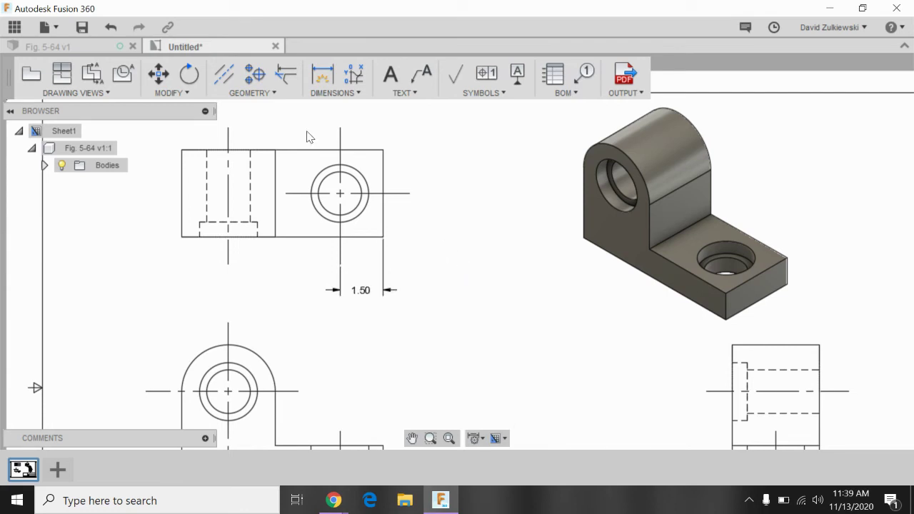
Add the vertical 1.50 hole-centre and 3.00 overall-depth dimensions right of the top view
left_click(326, 76)
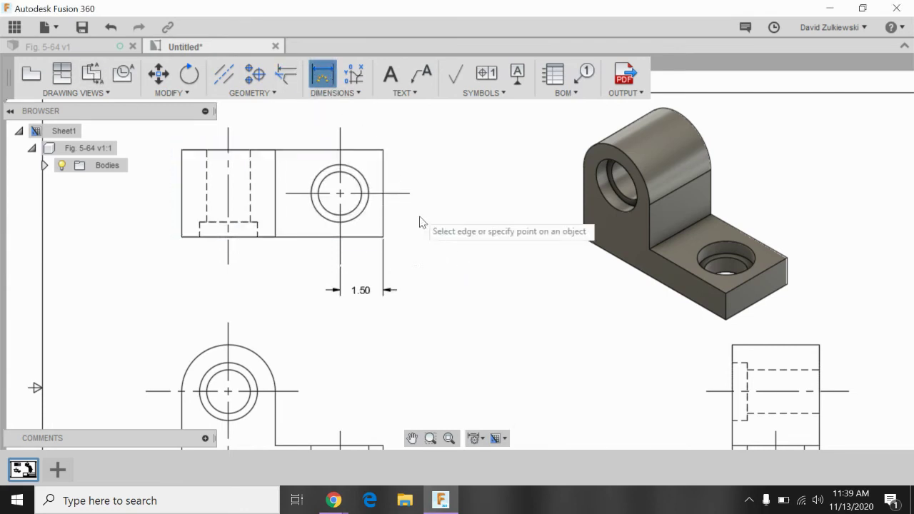
left_click(382, 236)
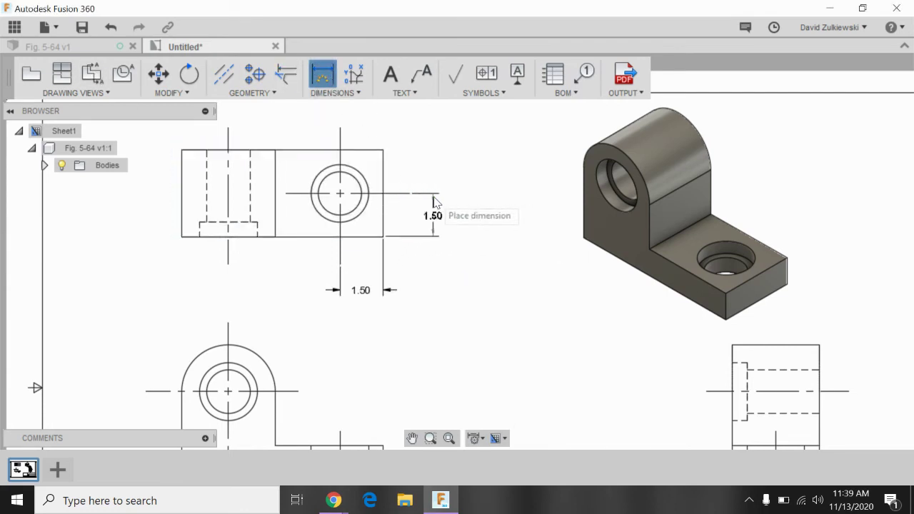
left_click(438, 203)
left_click(384, 237)
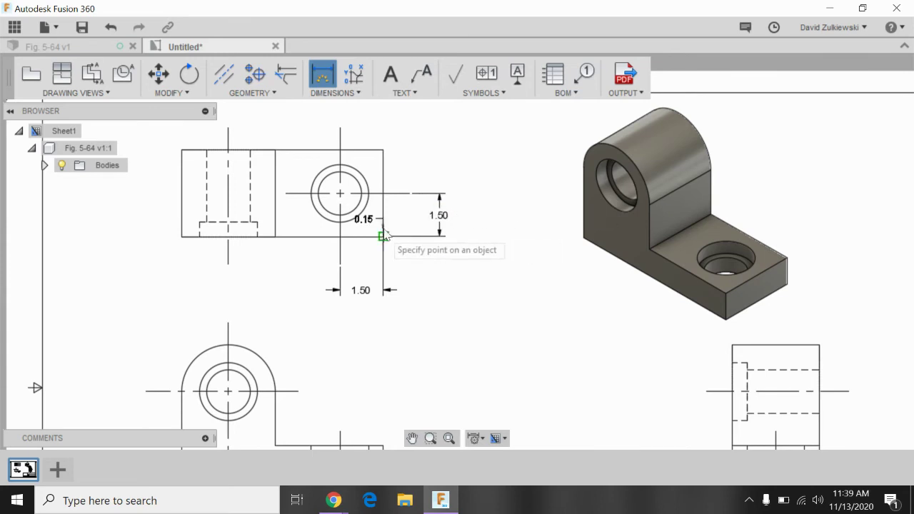
left_click(383, 151)
left_click(476, 177)
Cancel a stray hole diameter dimension and start one at the front view's lower-right corner
scroll(311, 364, "up", 2)
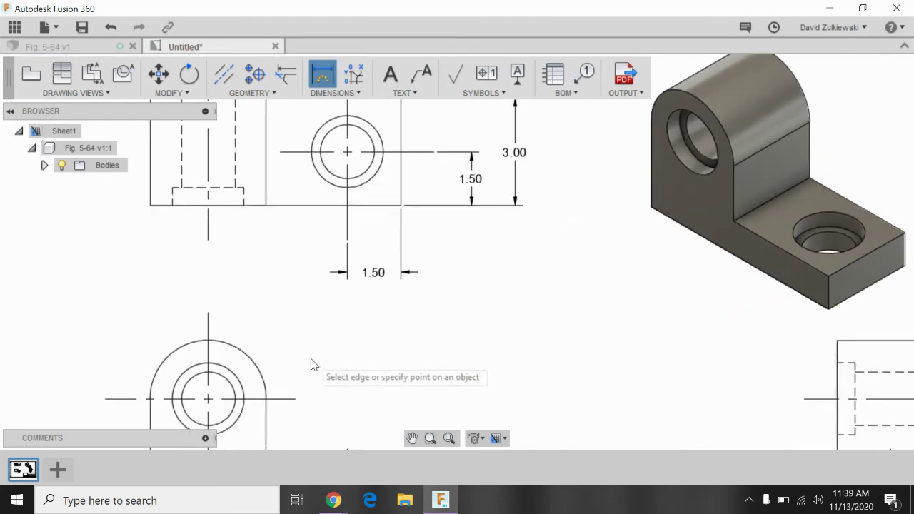
scroll(311, 365, "down", 5)
scroll(295, 425, "up", 2)
scroll(294, 426, "up", 3)
left_click(274, 305)
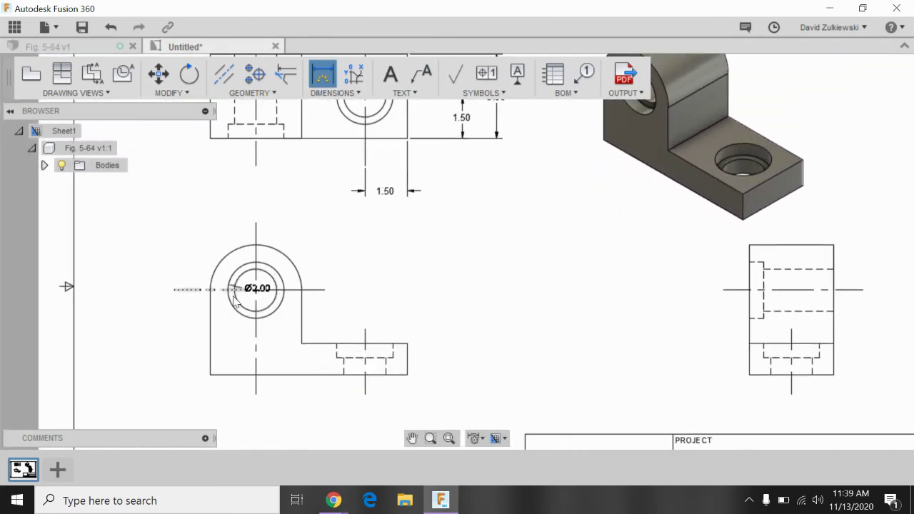
key("Escape")
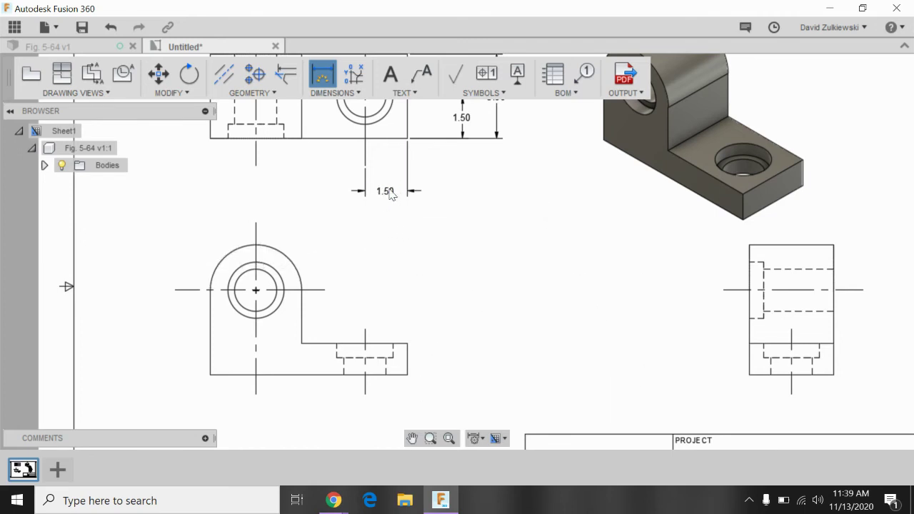
left_click(407, 372)
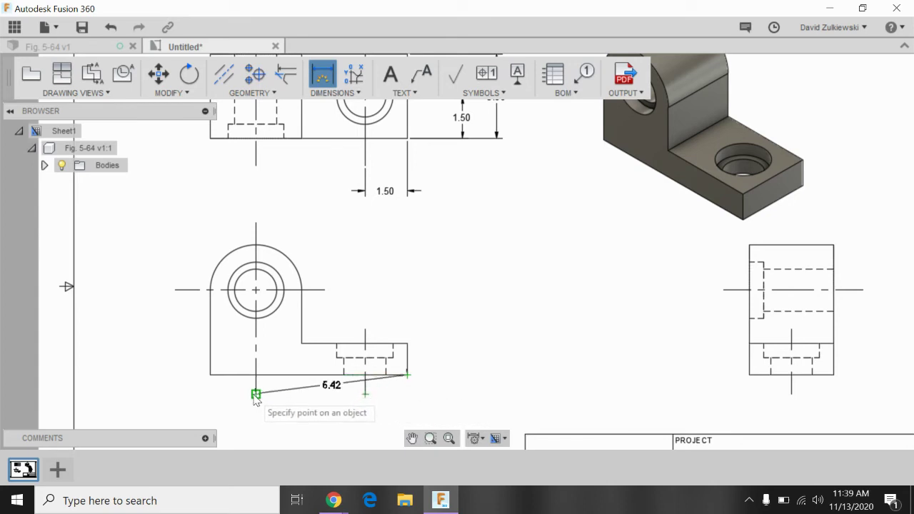
Place the 7.00 length below the front view and cancel a stray 1.72 dimension
left_click(210, 374)
left_click(215, 416)
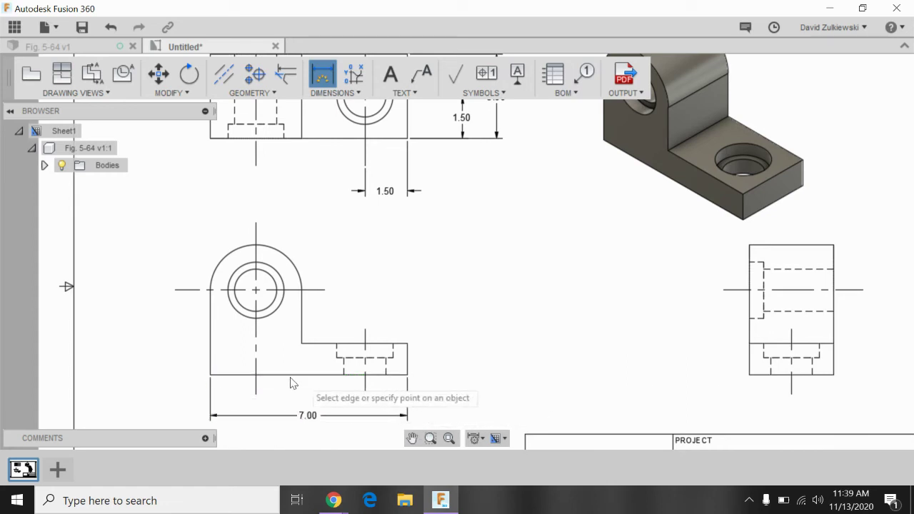
left_click(210, 374)
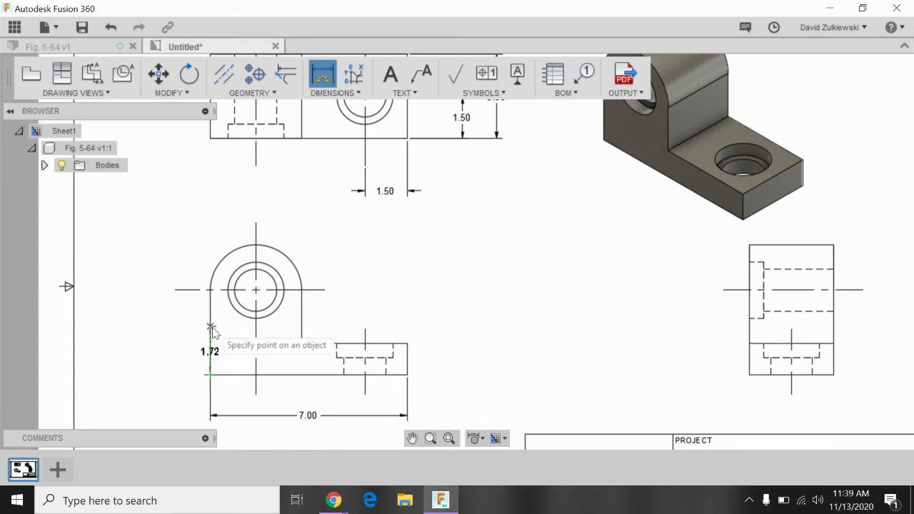
key("Escape")
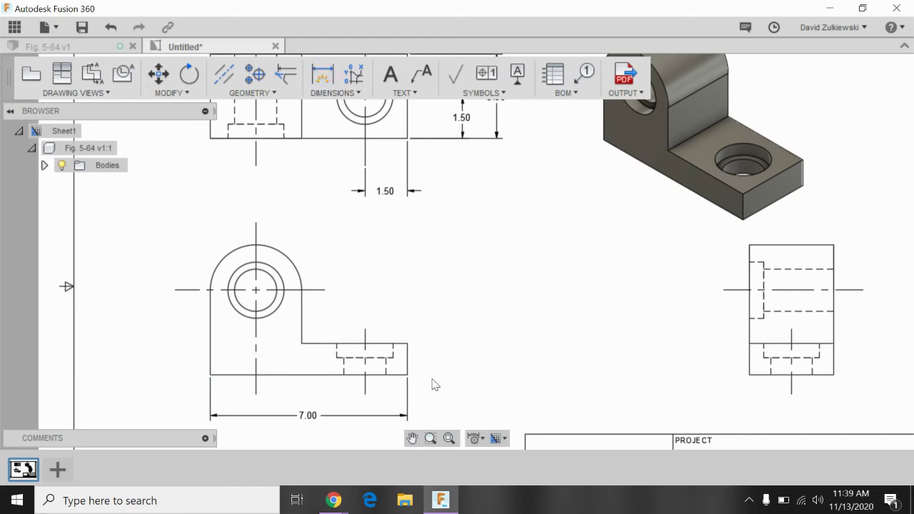
Add 1.12 and 3.00 vertical heights right of the front view plus an R1.62 arc radius
left_click(322, 74)
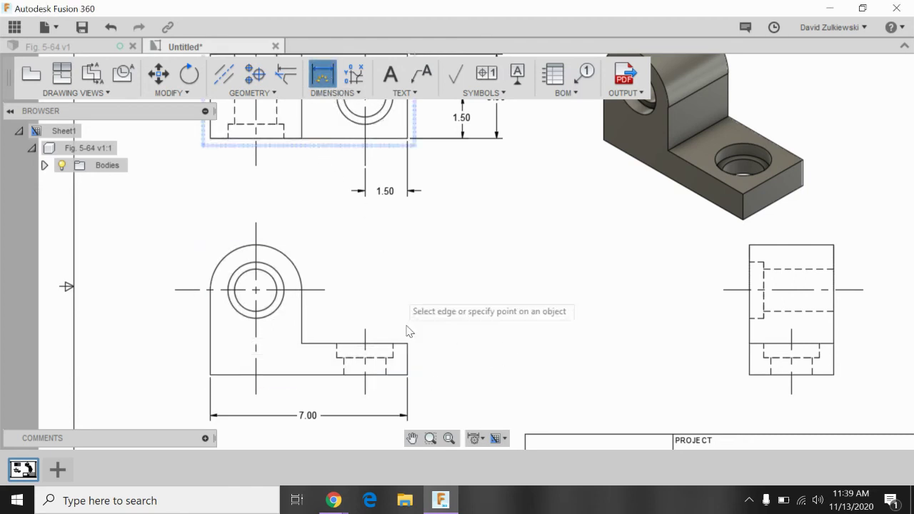
left_click(408, 375)
left_click(407, 344)
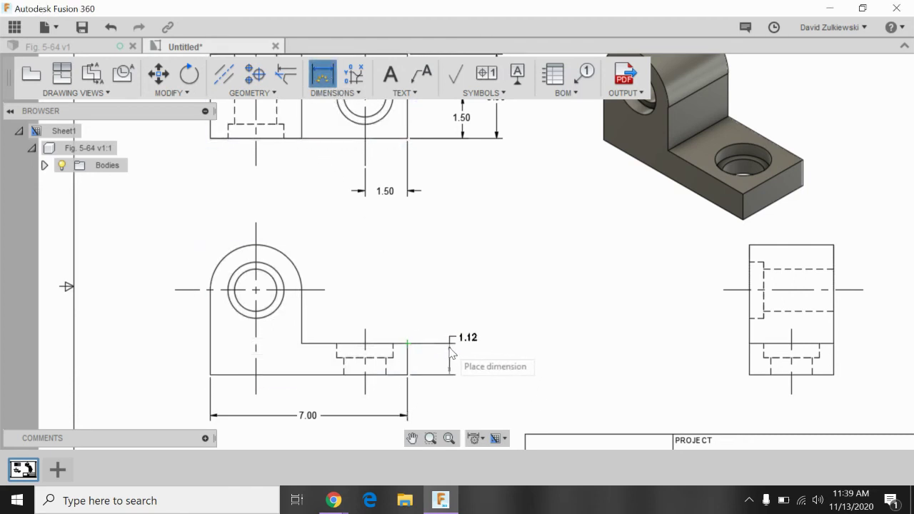
left_click(458, 360)
left_click(408, 374)
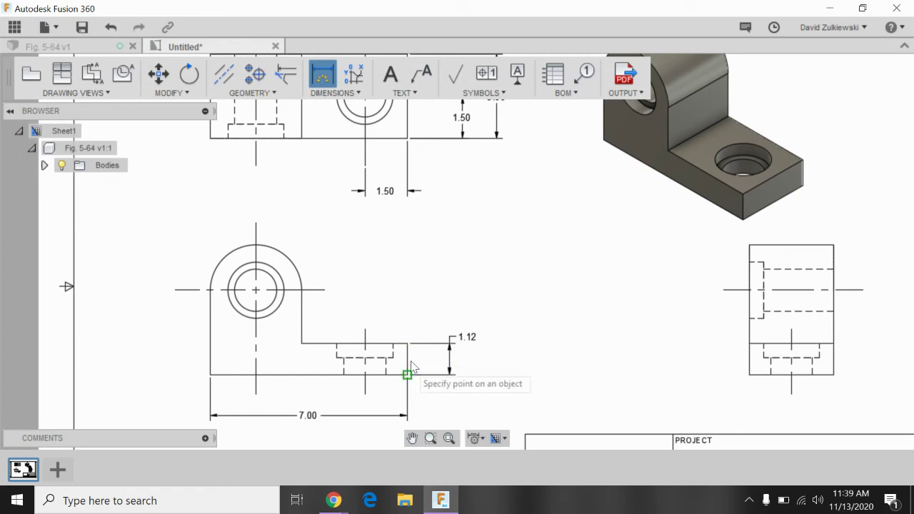
left_click(324, 291)
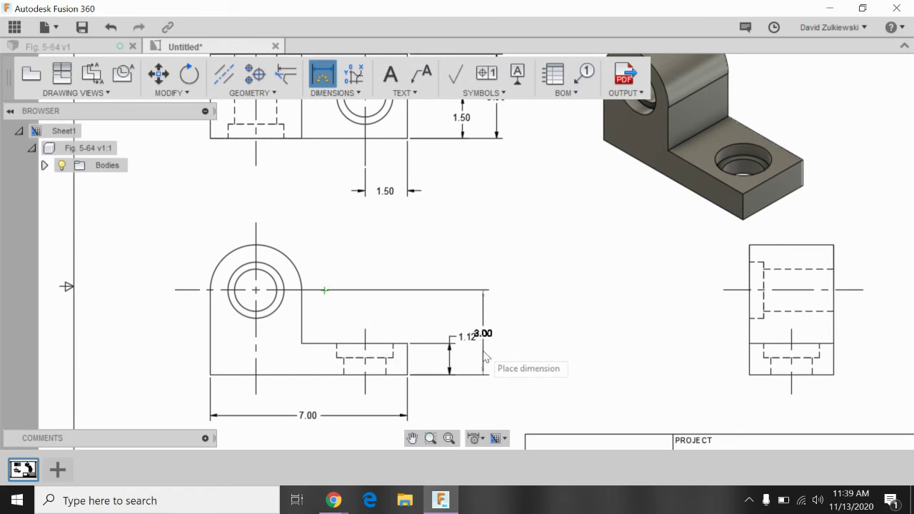
left_click(508, 349)
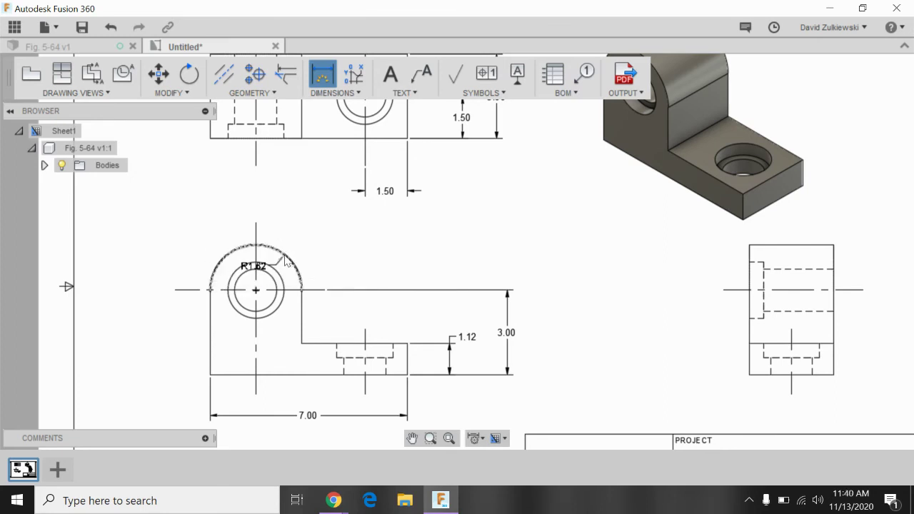
left_click(224, 261)
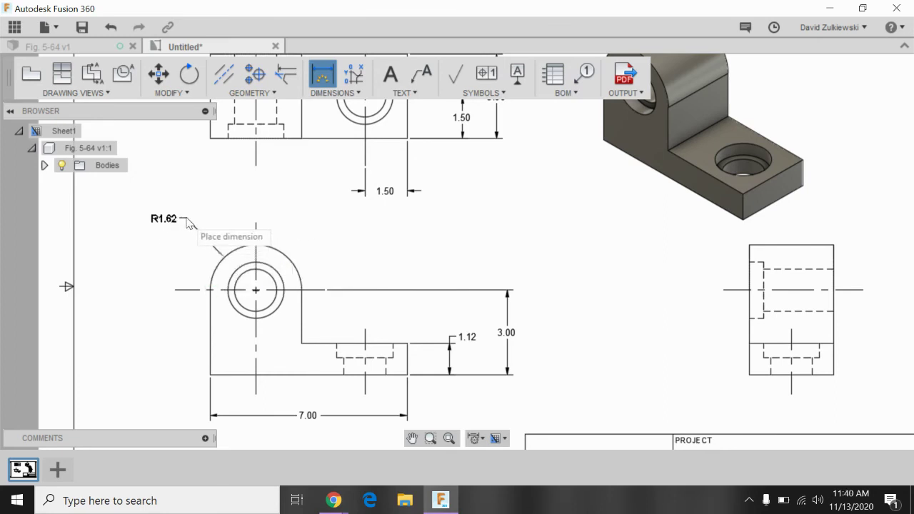
left_click(177, 216)
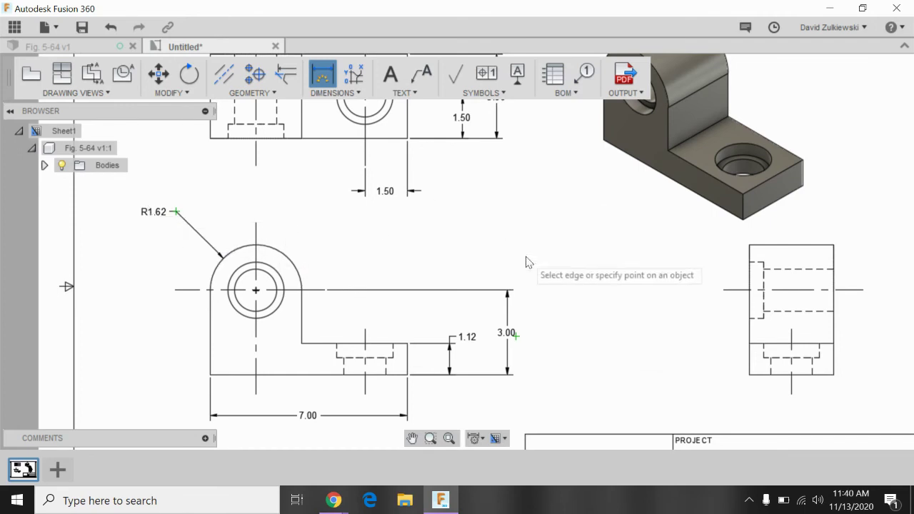
scroll(475, 273, "down", 3)
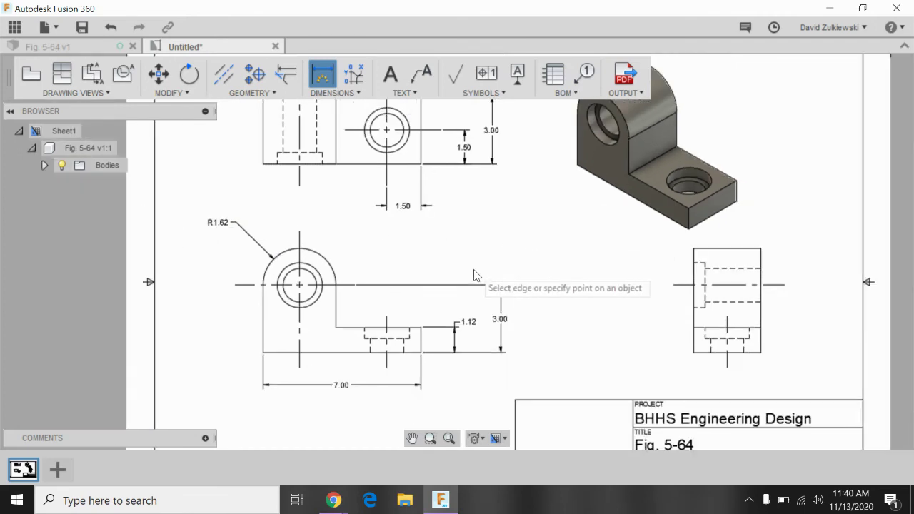
left_click(489, 169)
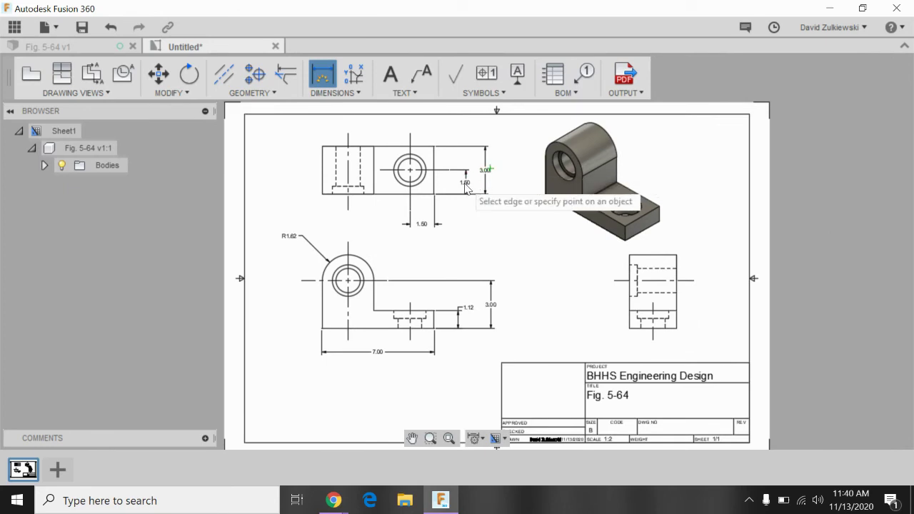
left_click(418, 225)
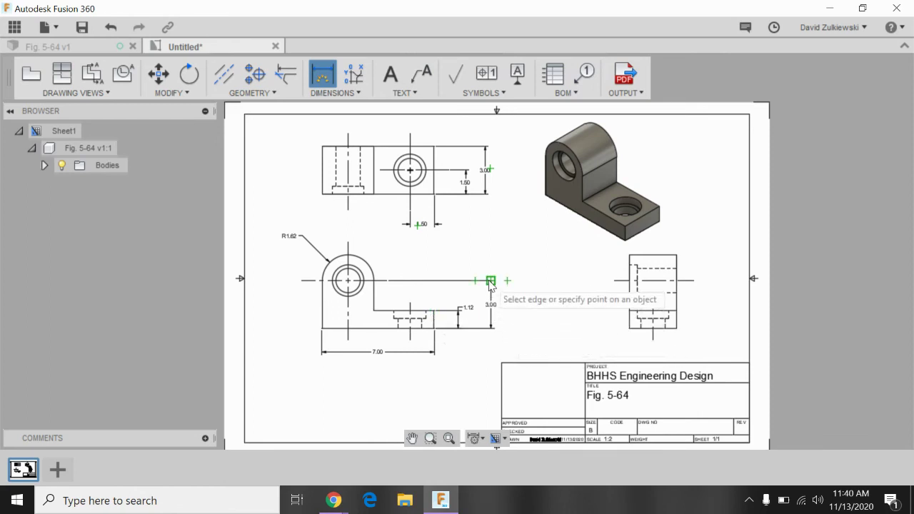
left_click(434, 328)
left_click(359, 341)
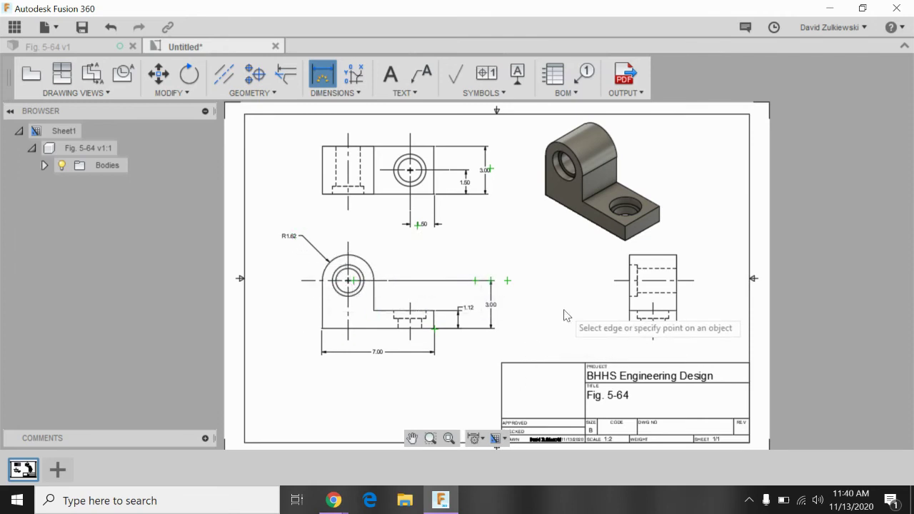
scroll(367, 263, "up", 2)
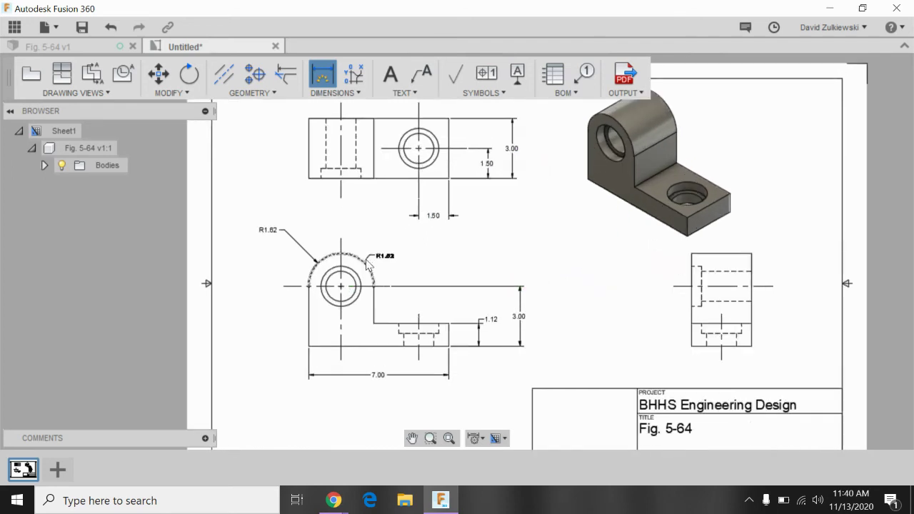
scroll(366, 262, "up", 2)
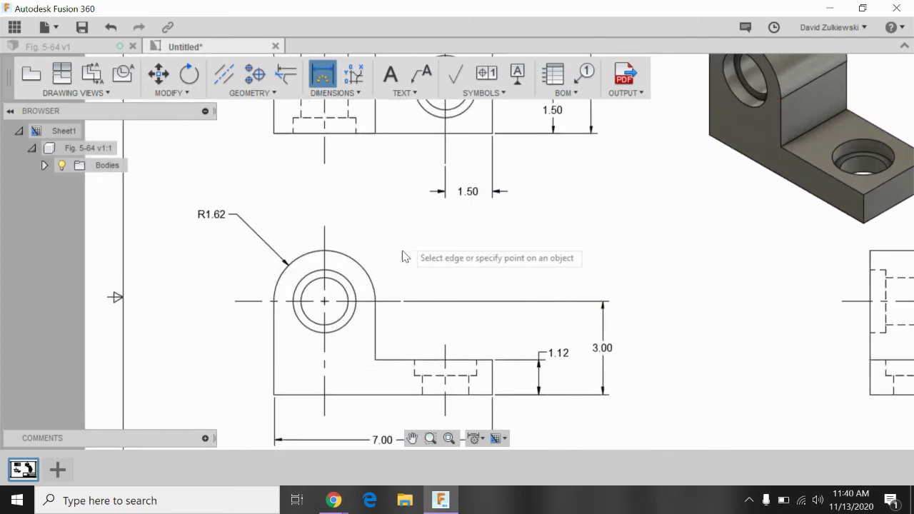
Dimension the front view's inner circle as Ø1.50 with an up-right leader, then select it
scroll(399, 274, "up", 1)
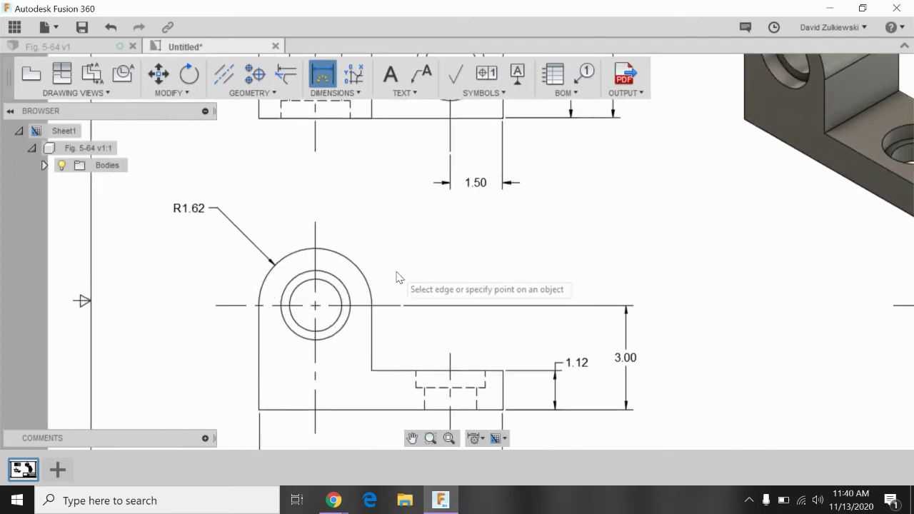
left_click(334, 293)
left_click(415, 229)
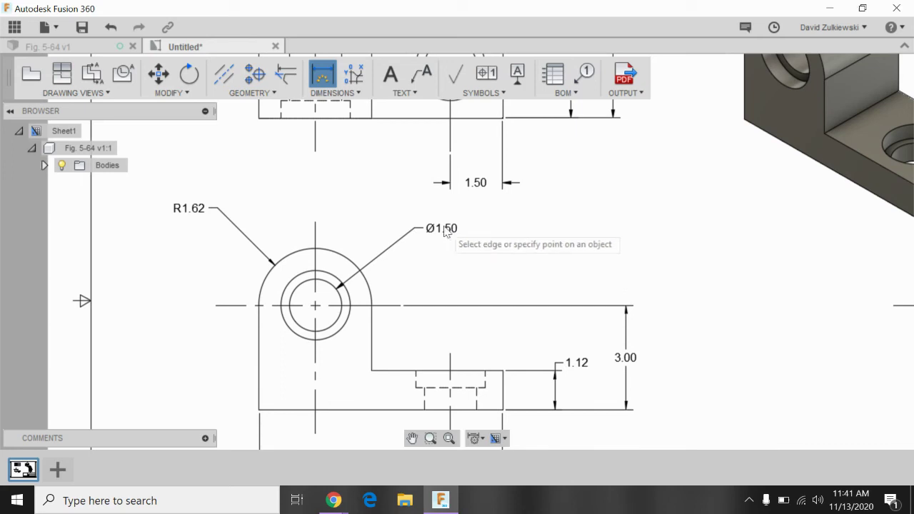
left_click(414, 228)
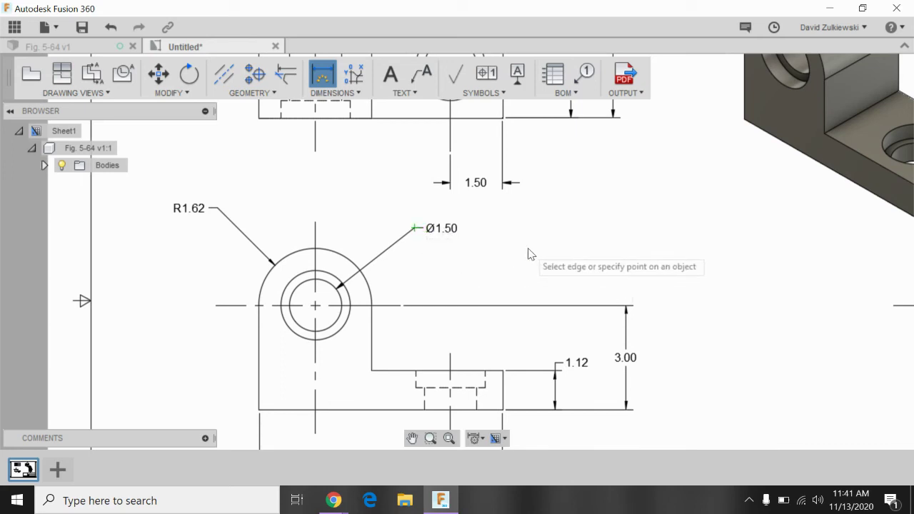
key("Escape")
left_click(447, 227)
left_click(447, 228)
key("Escape")
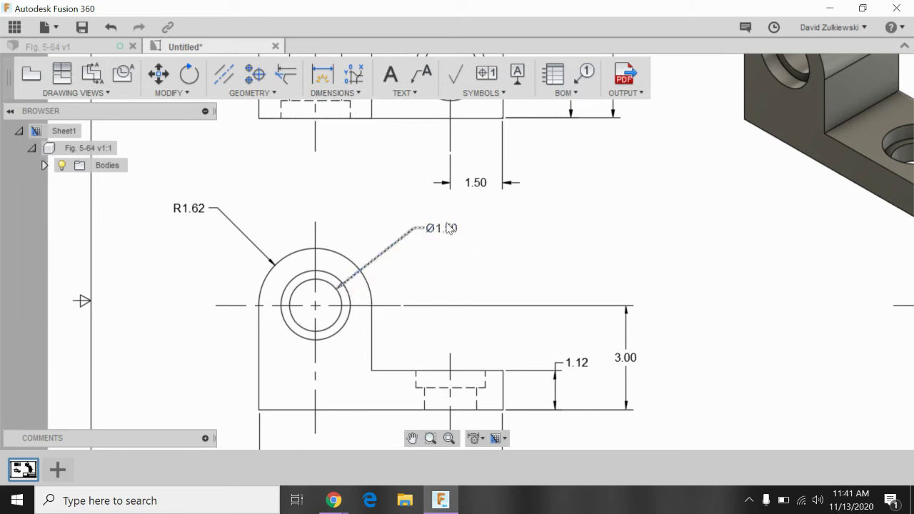
left_click(447, 228)
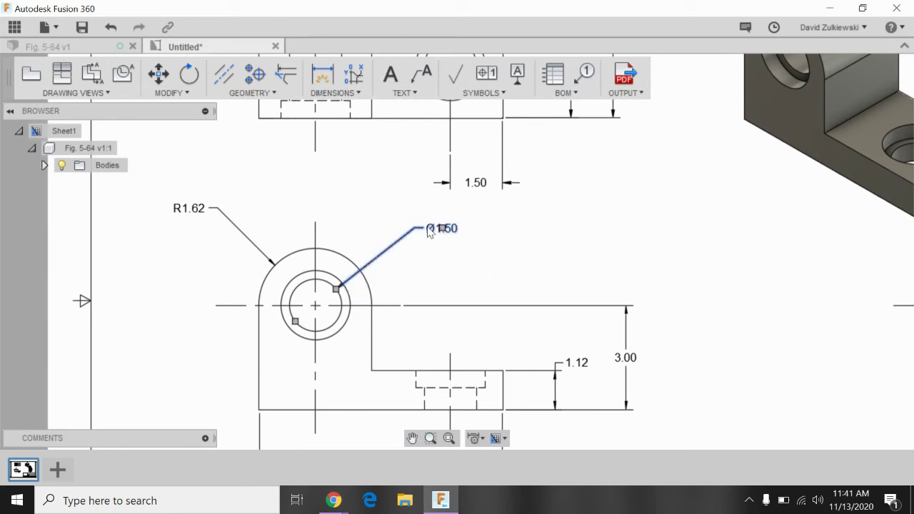
Open the Ø1.50 dimension text for editing, moving the settings panel aside, and try selecting it
double_click(430, 228)
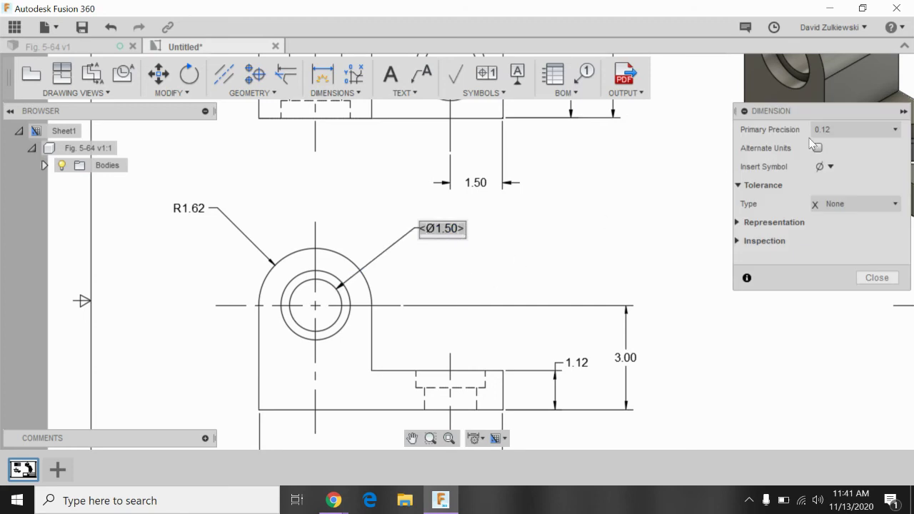
left_click_drag(808, 110, 659, 126)
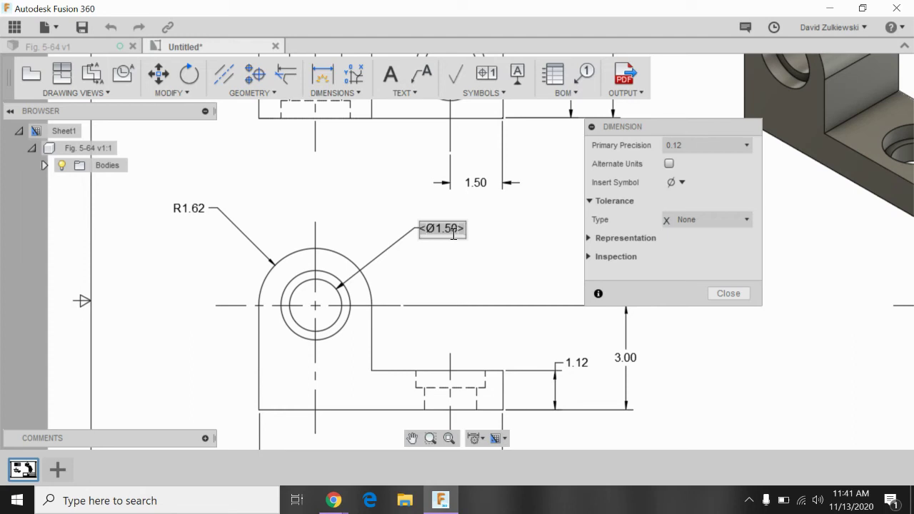
left_click(561, 262)
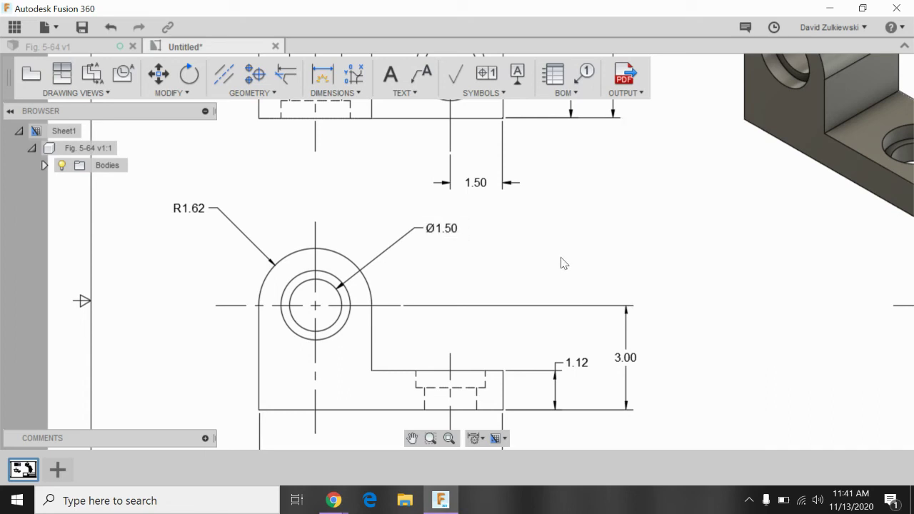
double_click(451, 229)
double_click(458, 229)
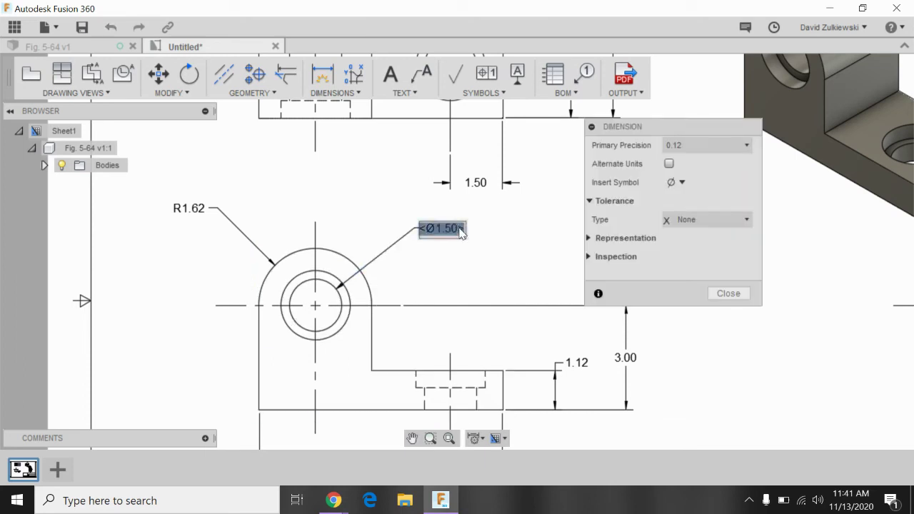
left_click(459, 230)
double_click(459, 230)
left_click(459, 228)
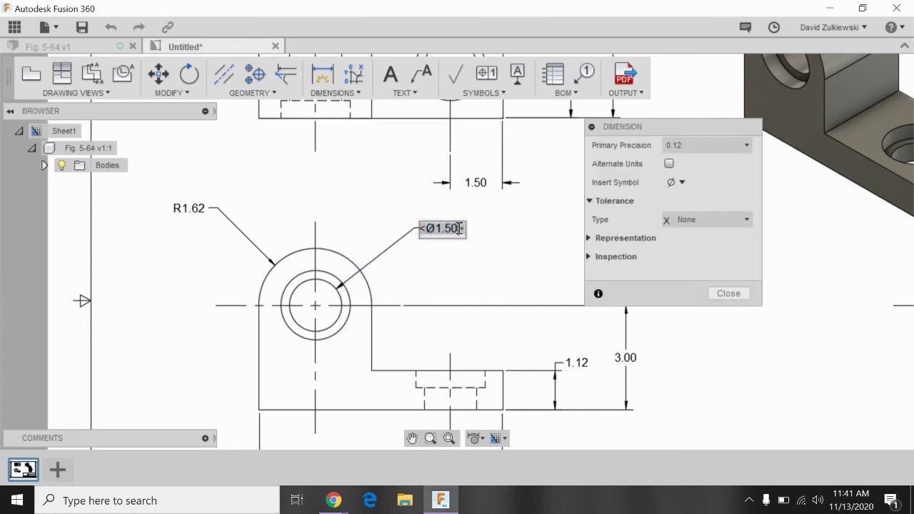
left_click(477, 243)
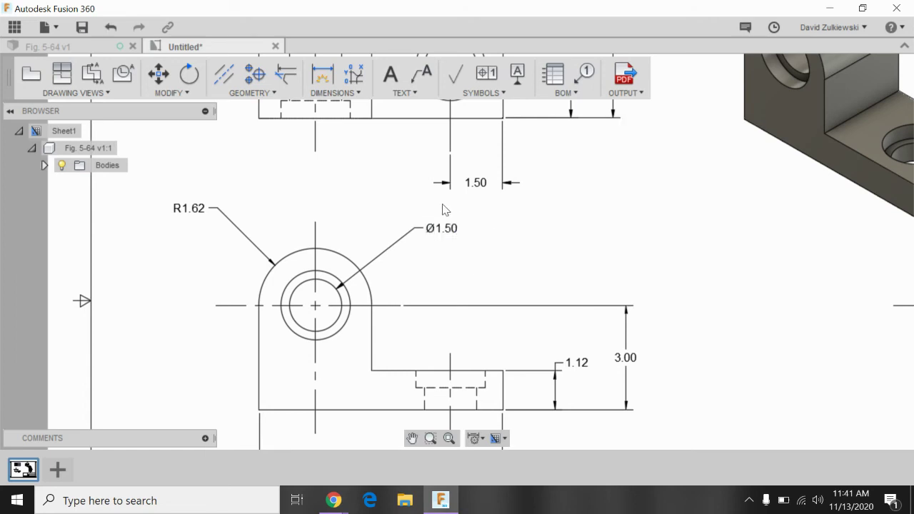
Reopen the Ø1.50 dimension text and add a new line below the value
double_click(444, 229)
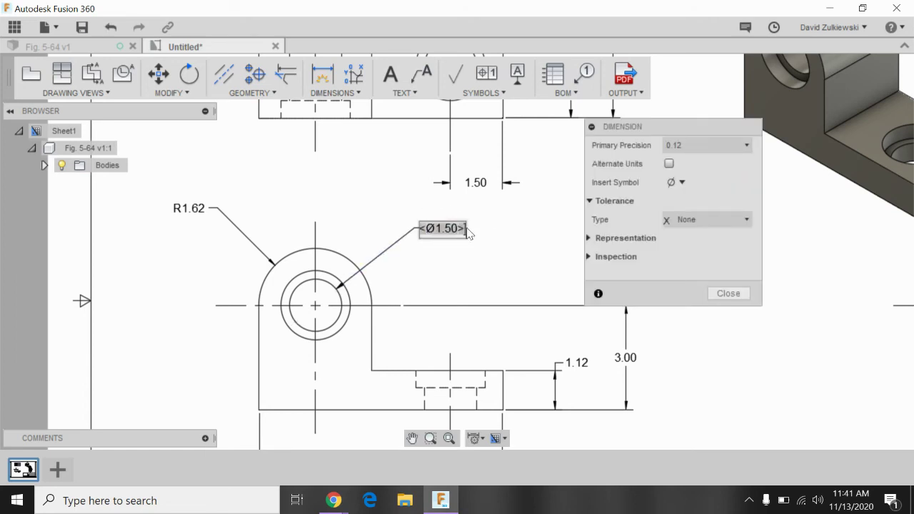
left_click(467, 231)
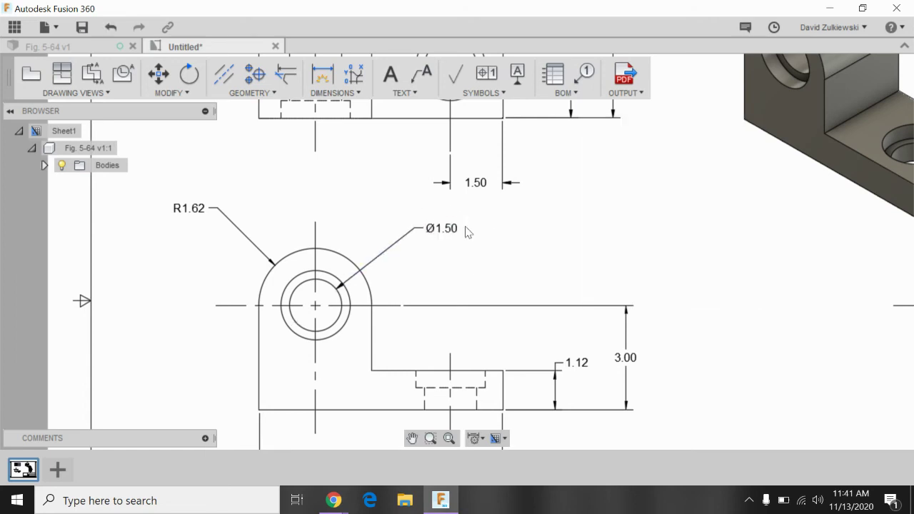
double_click(444, 228)
double_click(457, 234)
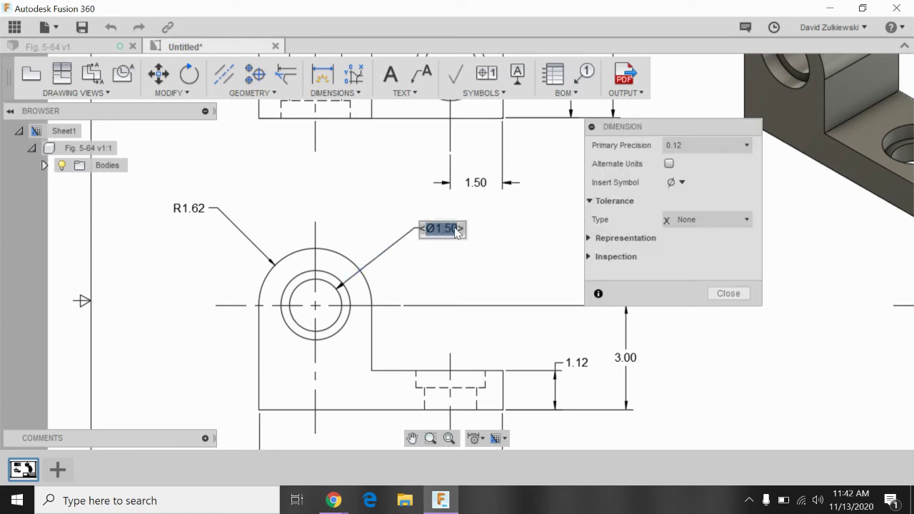
left_click(459, 229)
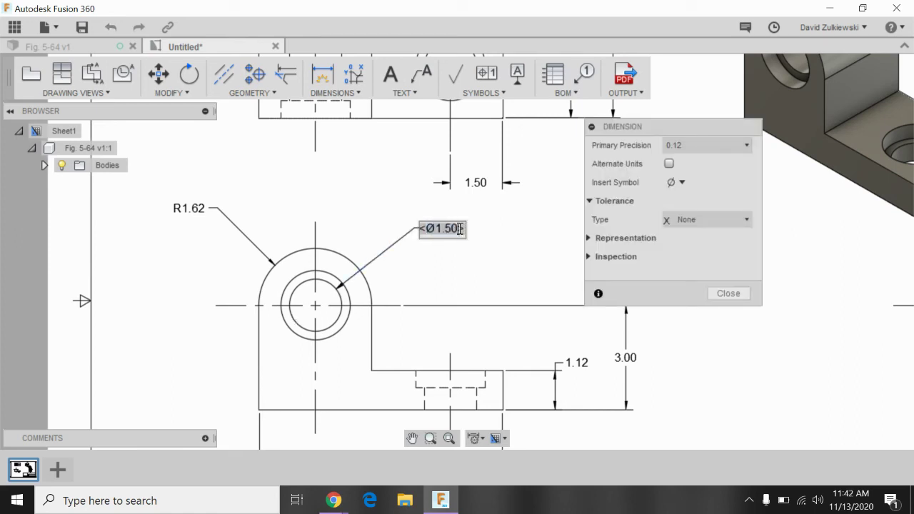
left_click(501, 237)
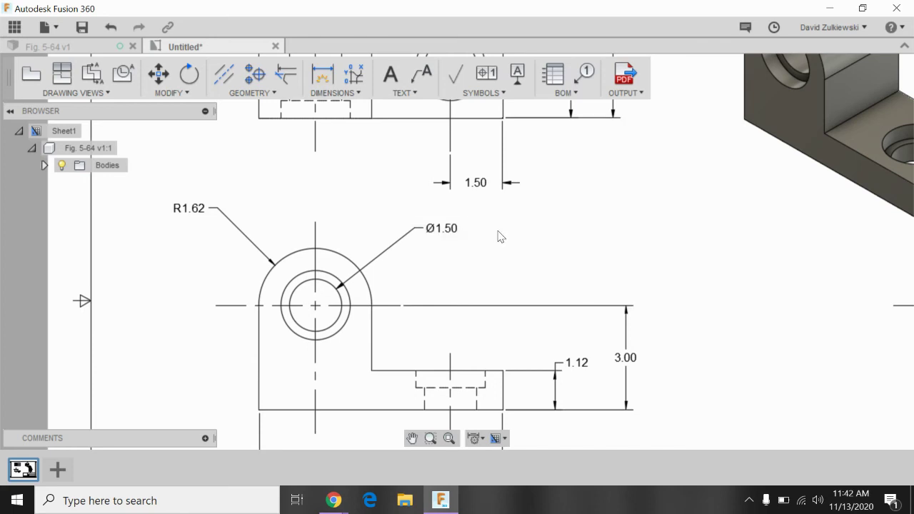
double_click(457, 230)
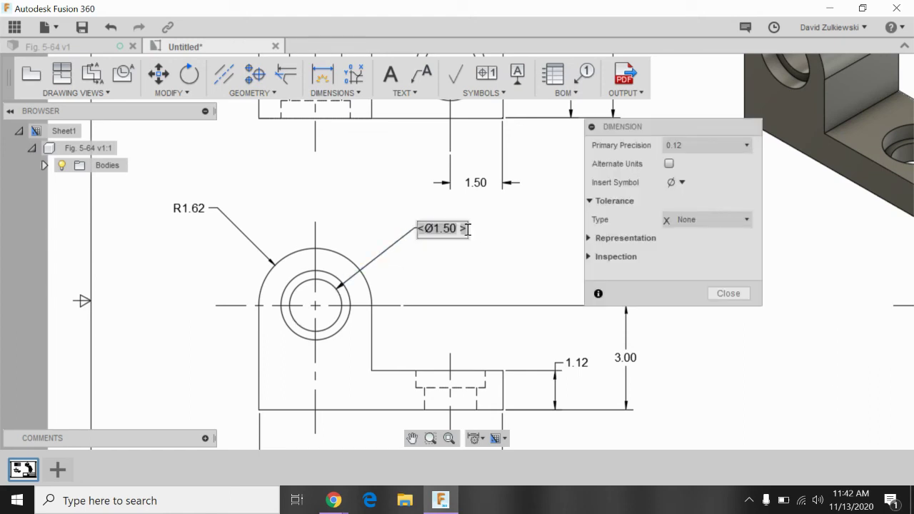
left_click(528, 236)
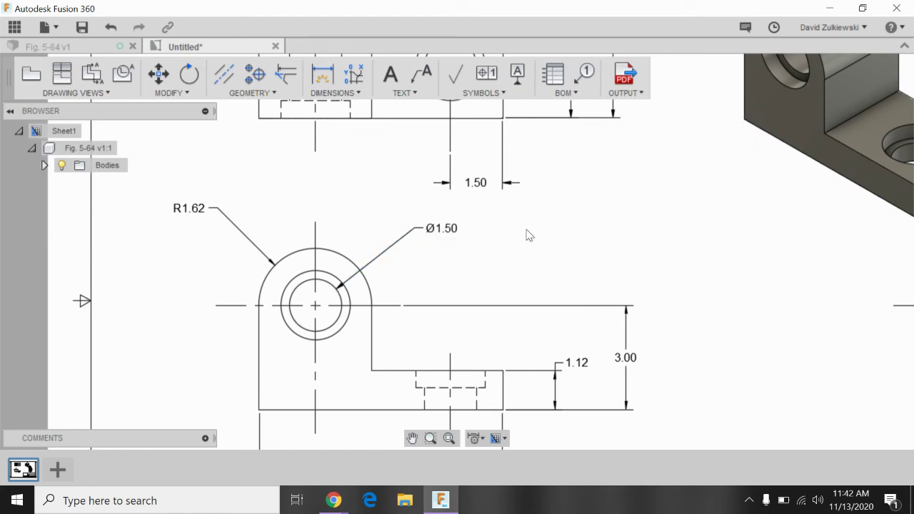
double_click(438, 229)
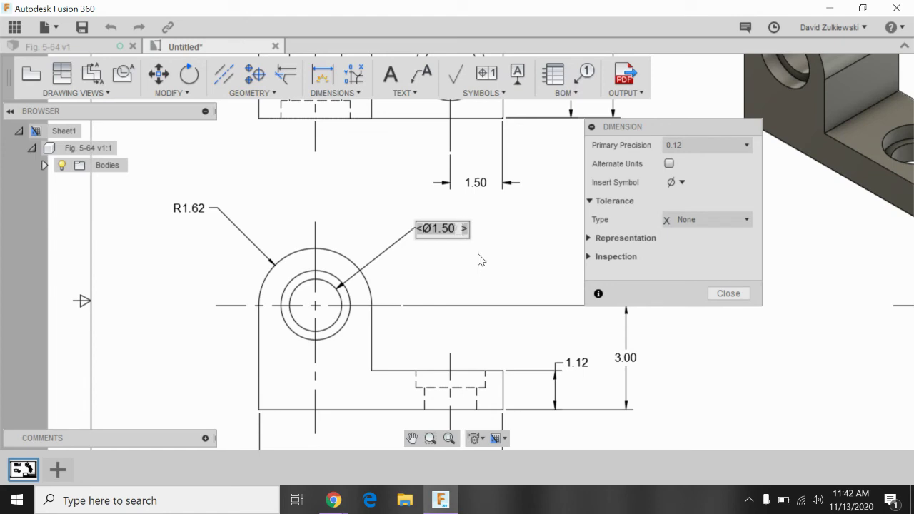
key("Return")
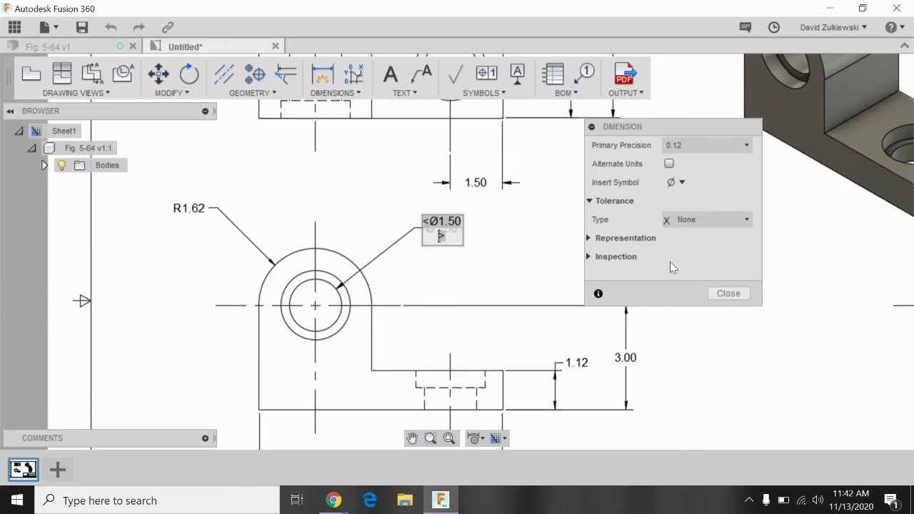
Add a counterbore line with a diameter symbol and 2.00 to the hole callout
left_click(683, 184)
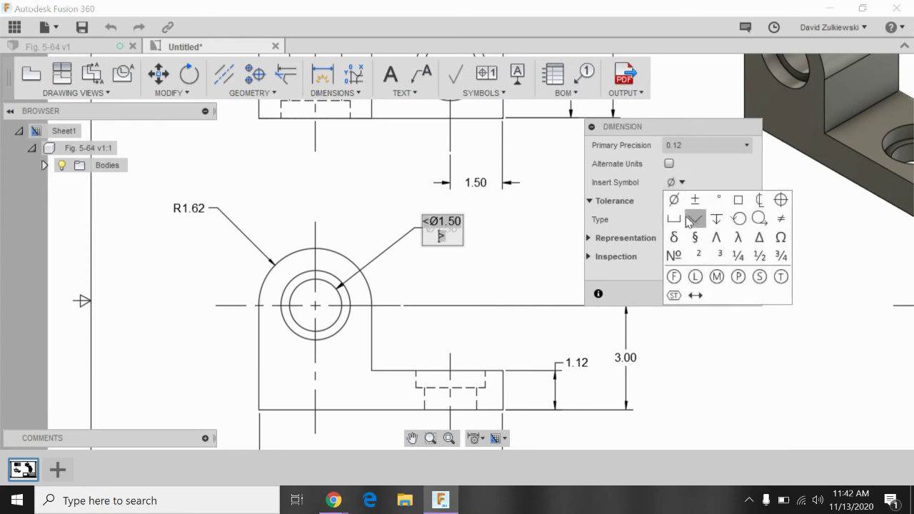
left_click(677, 219)
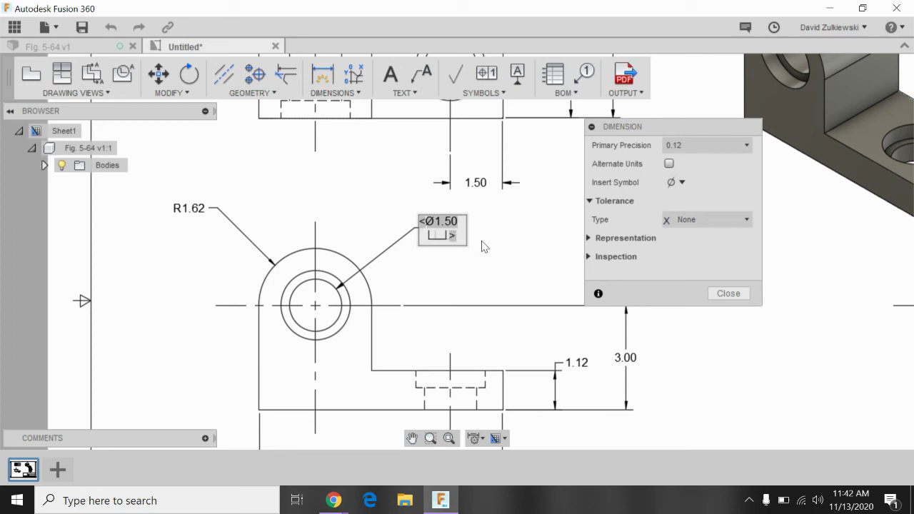
left_click(671, 181)
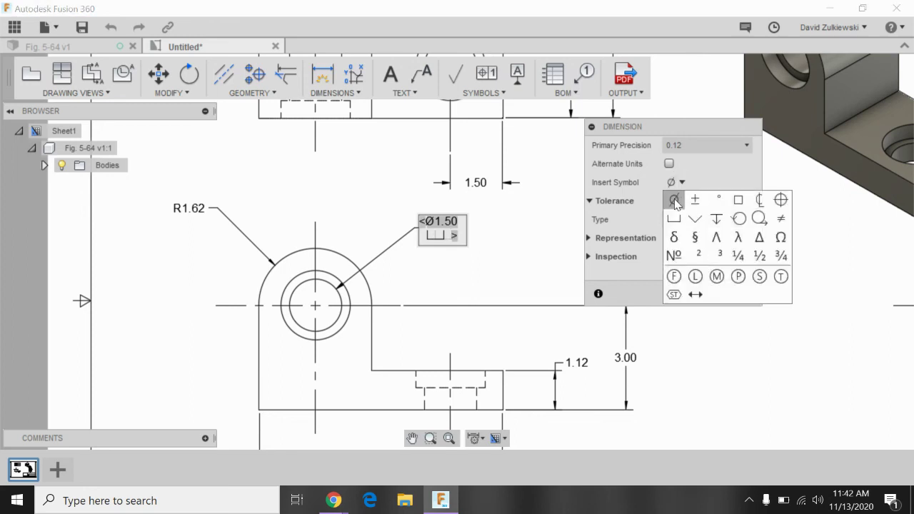
left_click(674, 198)
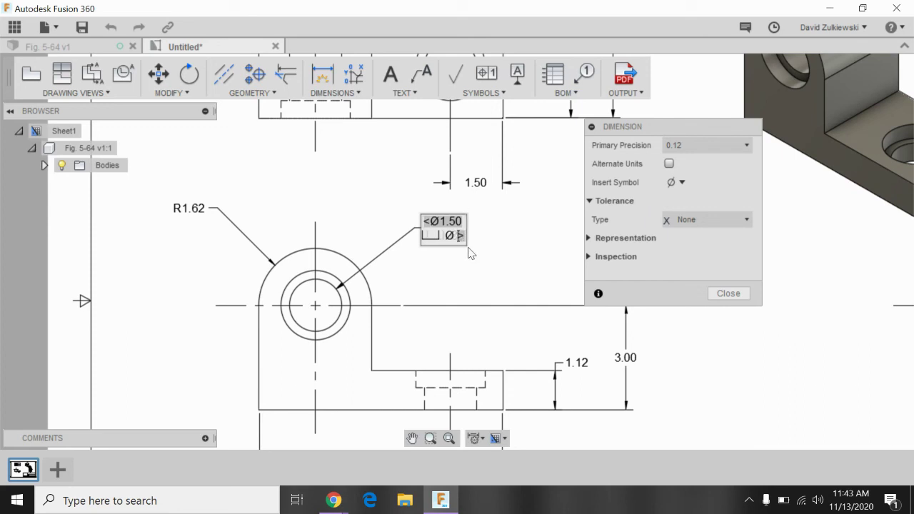
type("2.00")
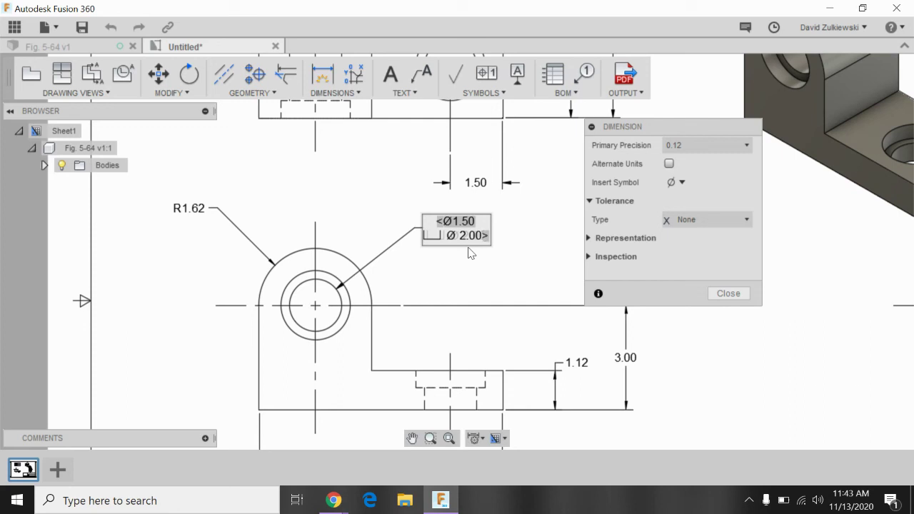
key("Return")
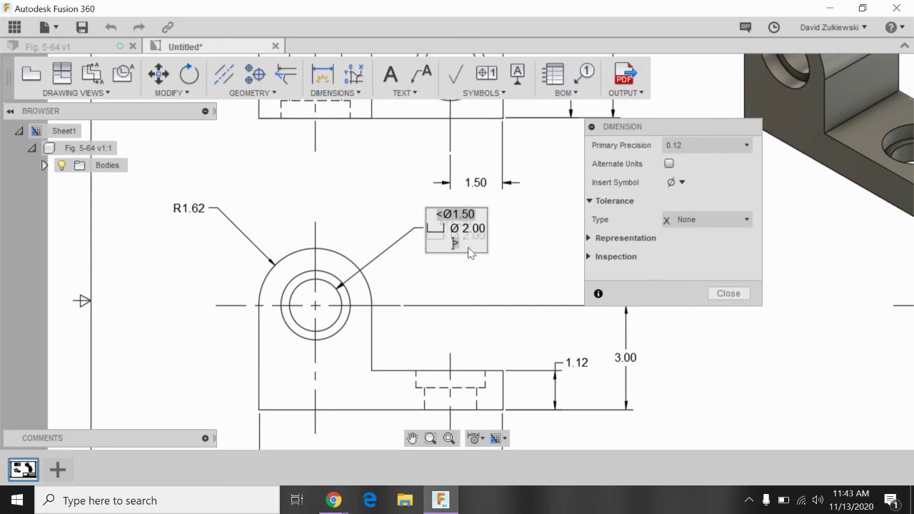
Add a depth-symbol .50 line and an X 2 line to the callout
left_click(682, 184)
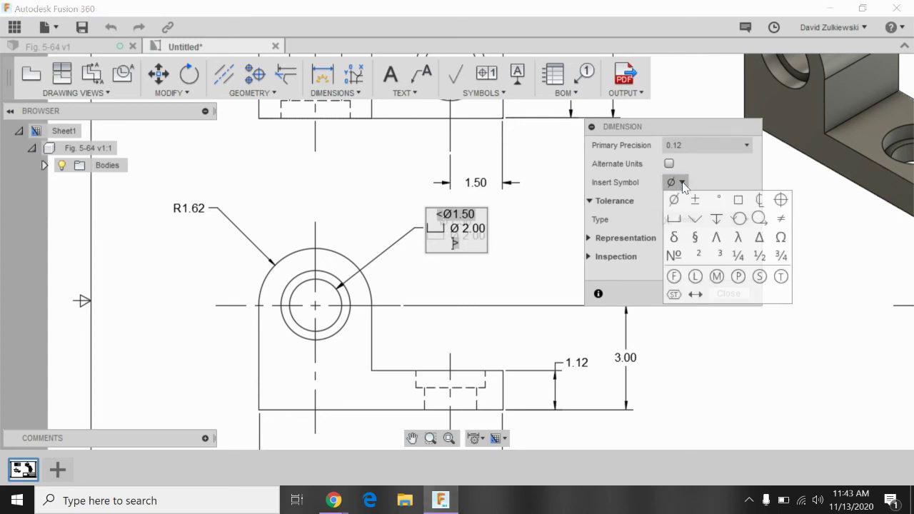
left_click(716, 222)
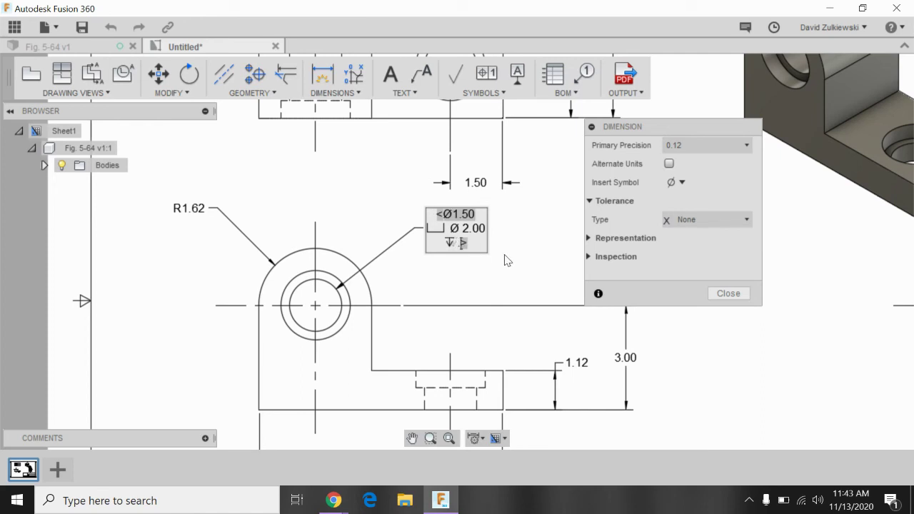
type(".50")
key("Return")
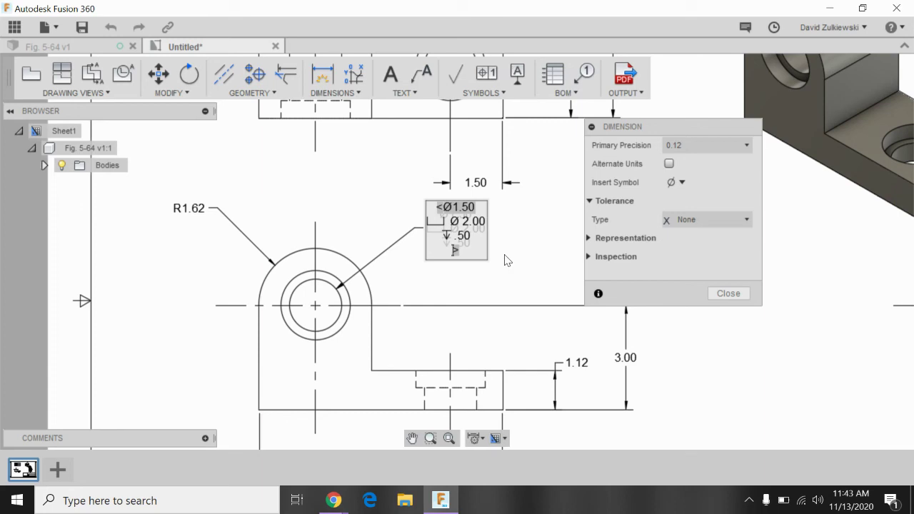
type("X 2")
Commit the edited callout text and drag the counterbore hole note to a new spot
left_click(505, 260)
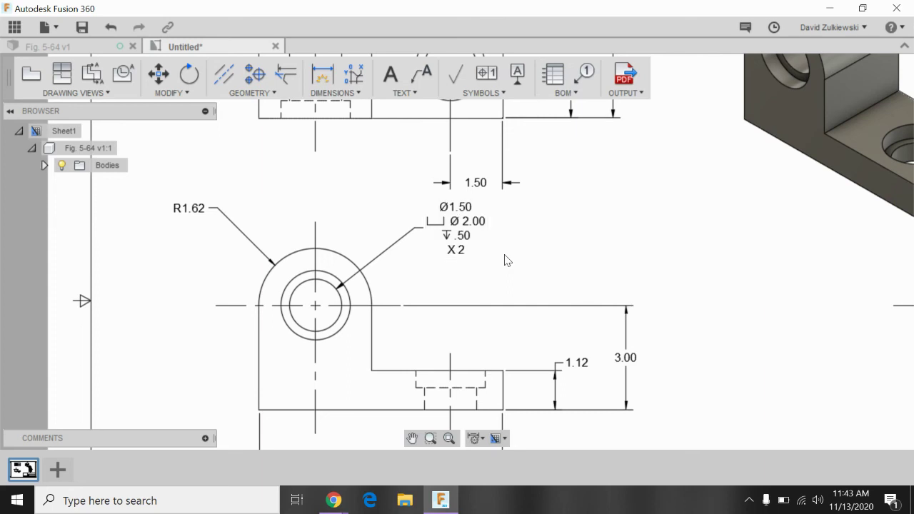
left_click(457, 241)
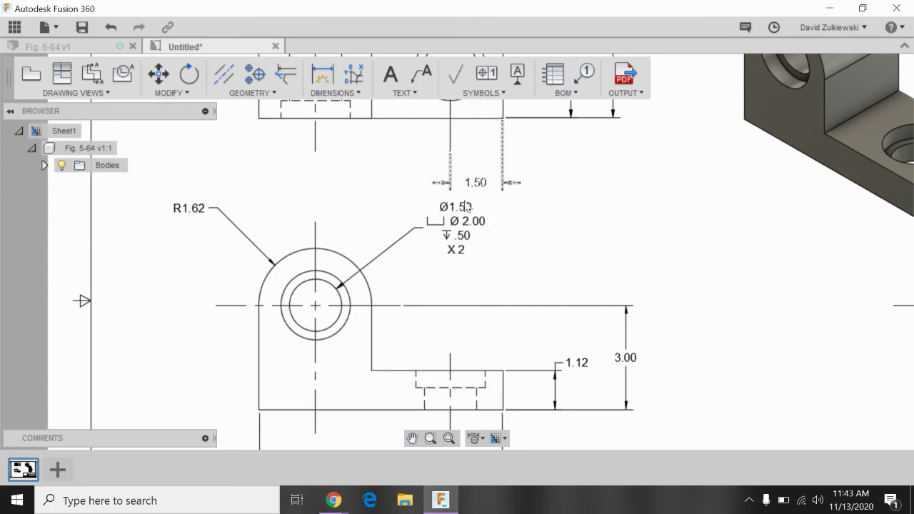
left_click(465, 225)
left_click(456, 227)
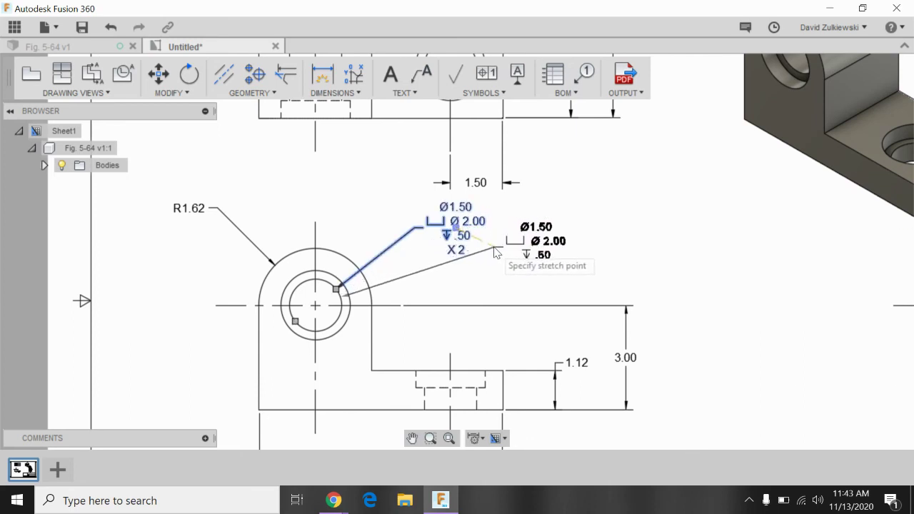
left_click(496, 250)
left_click(598, 197)
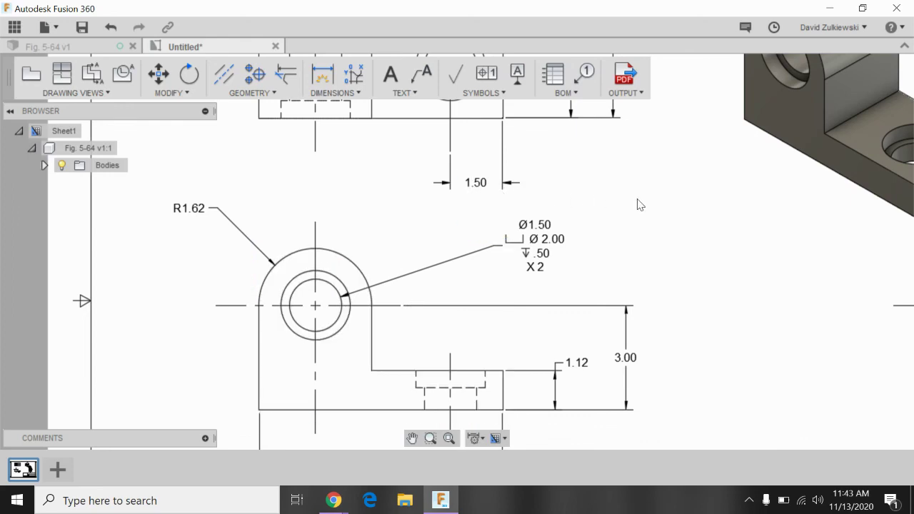
Move the top view's 1.50 dimension text closer to the view
scroll(612, 194, "down", 3)
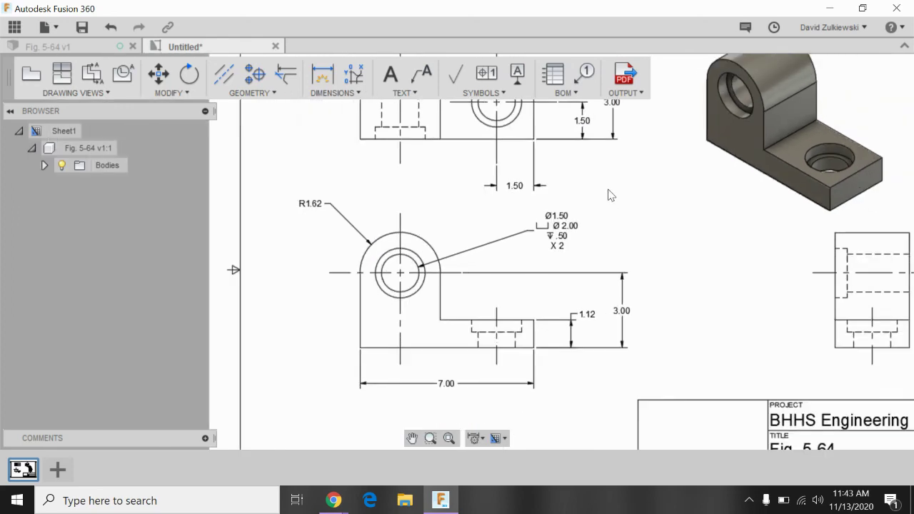
scroll(639, 107, "down", 2)
scroll(649, 114, "up", 5)
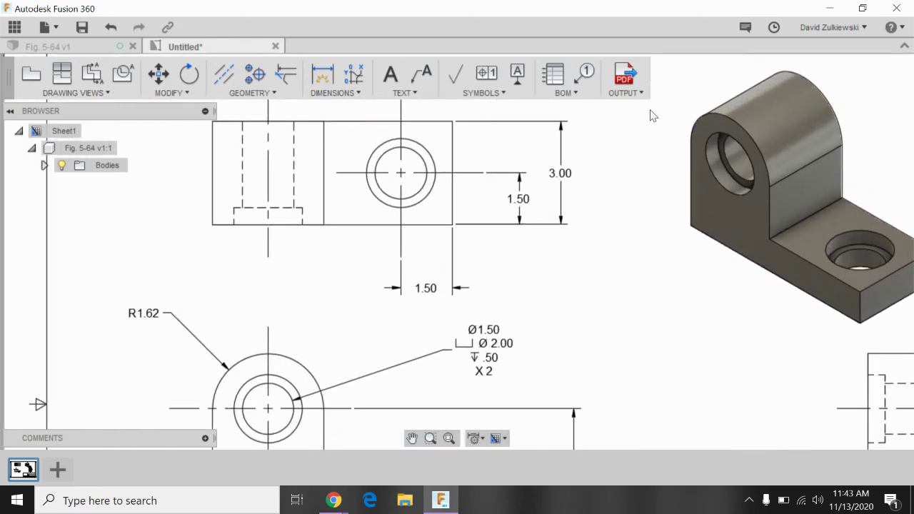
left_click(433, 292)
left_click(427, 289)
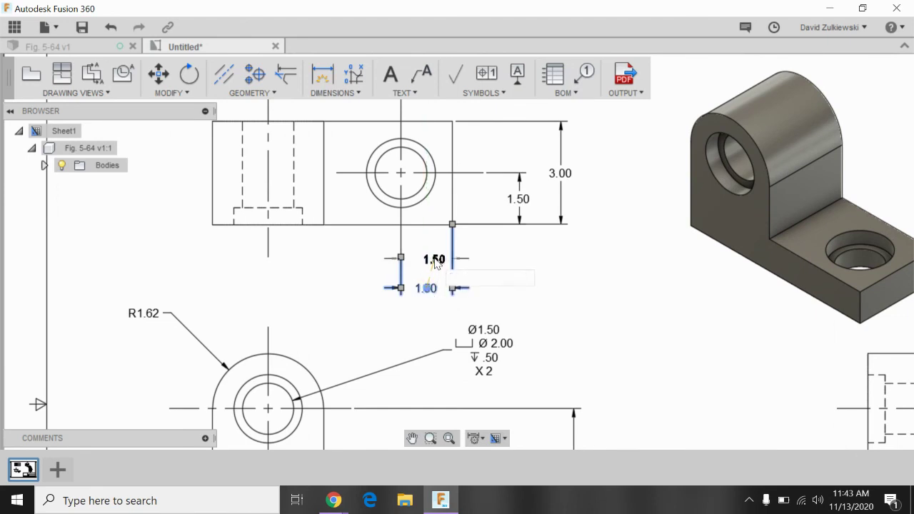
left_click(427, 255)
left_click(519, 244)
left_click(510, 264)
Move the hole note up and left nearer the front view, then fit the whole sheet
left_click(484, 350)
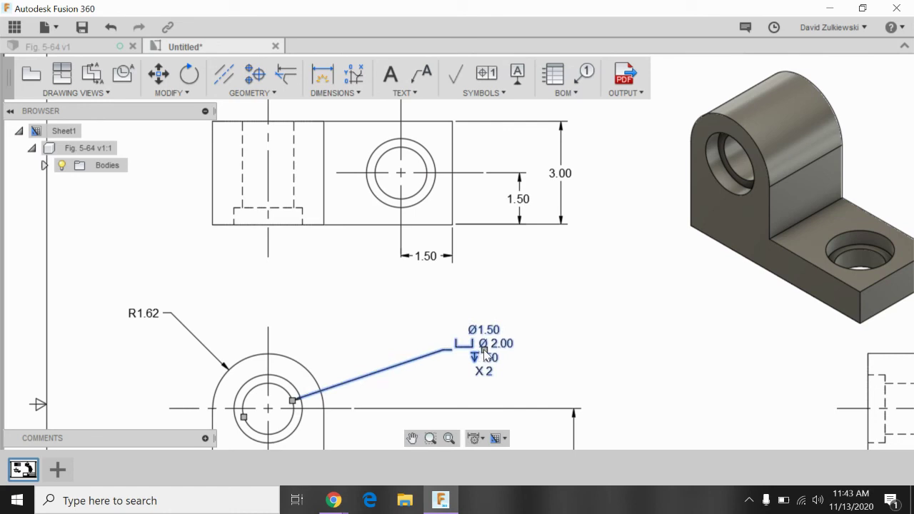
left_click(485, 350)
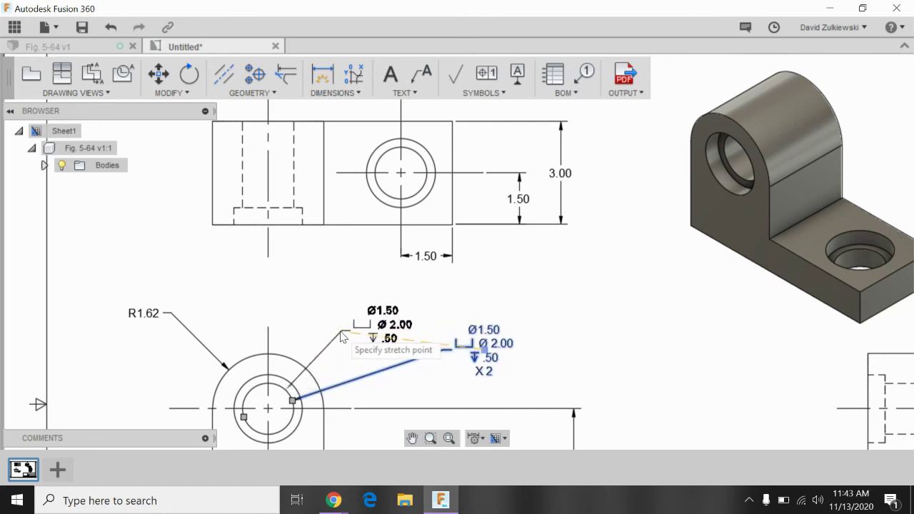
left_click(340, 337)
scroll(604, 309, "up", 2)
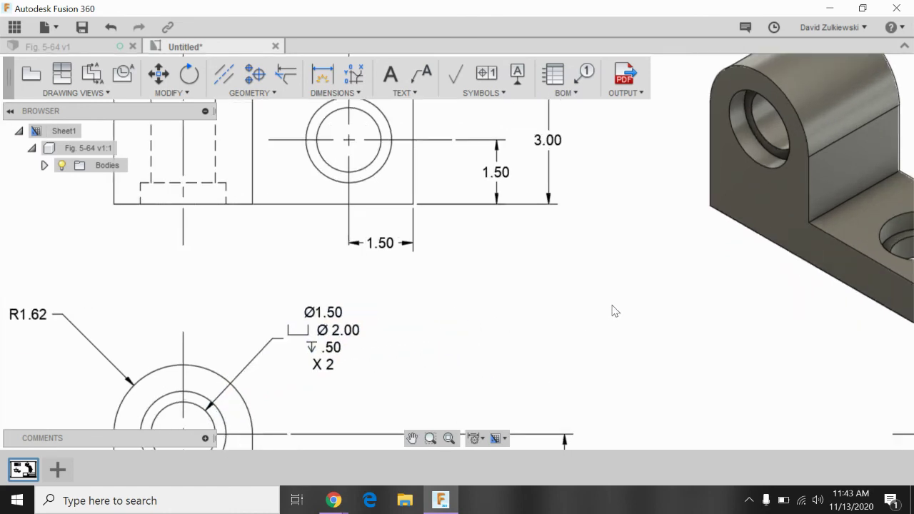
left_click(448, 439)
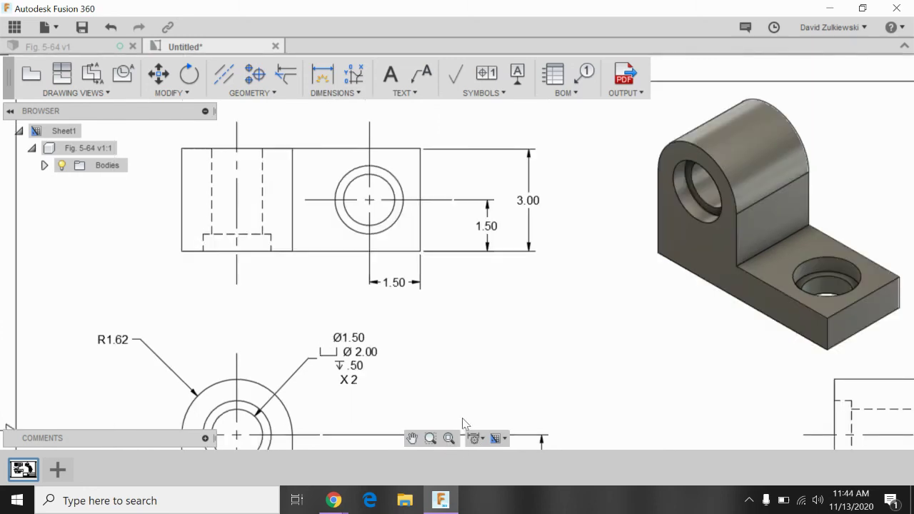
left_click(448, 438)
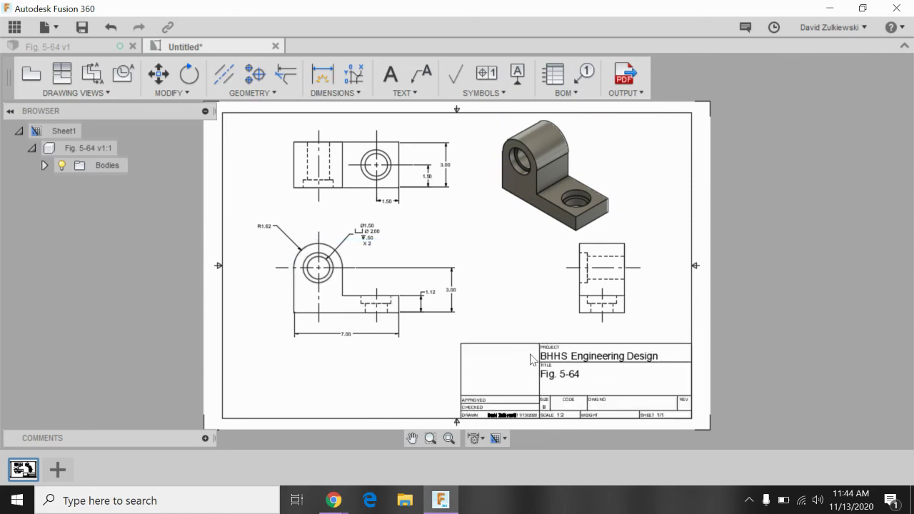
Insert the BlackHawk_NoBanner image into the title block's blank left cell
left_click(552, 366)
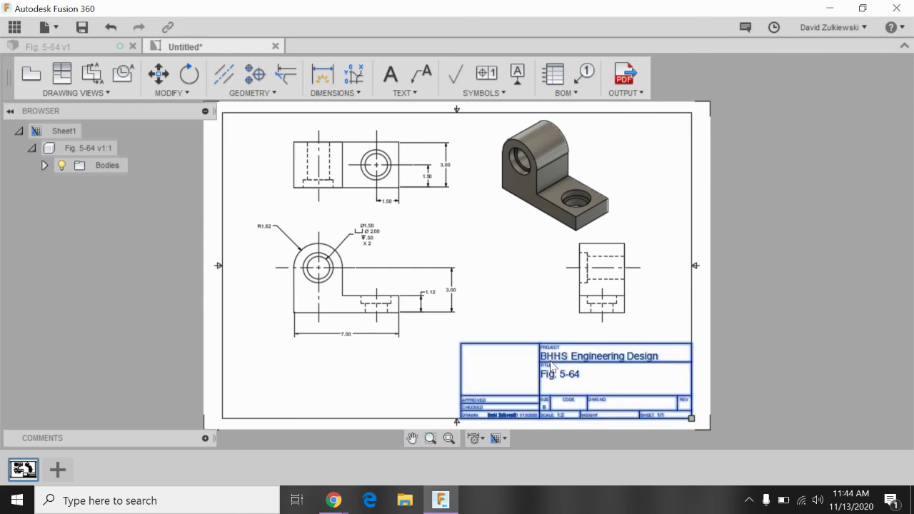
double_click(552, 367)
left_click_drag(724, 123, 850, 60)
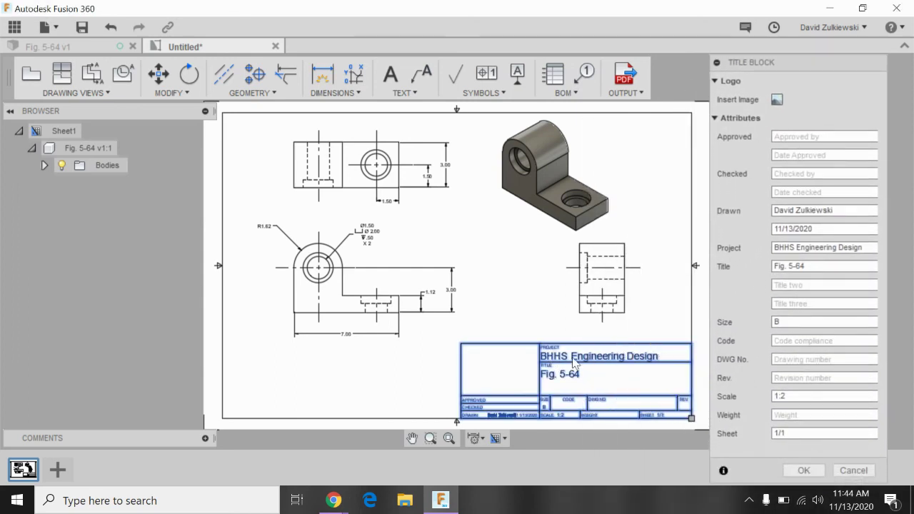
left_click(777, 99)
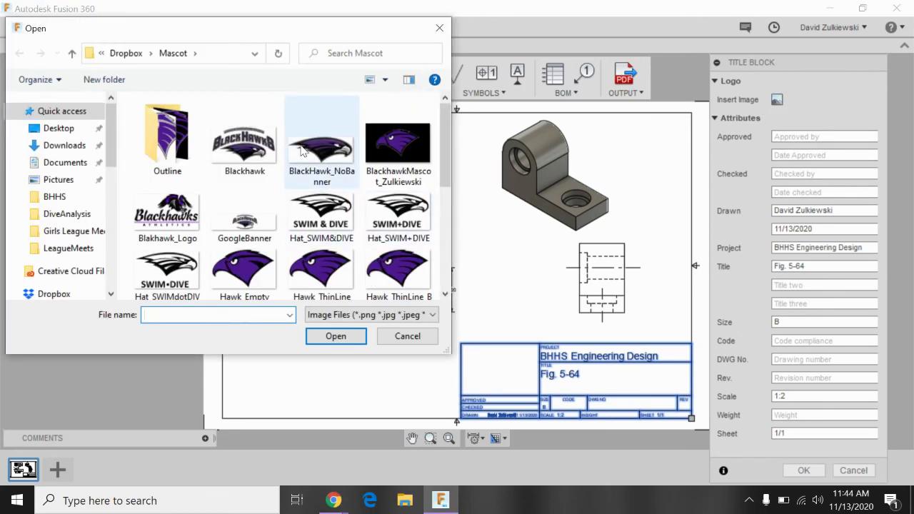
left_click(321, 147)
left_click(335, 337)
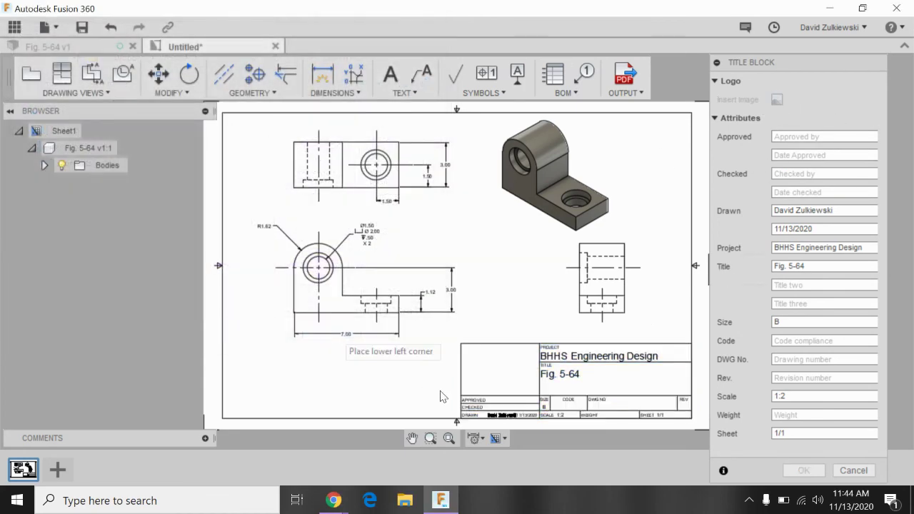
left_click(464, 405)
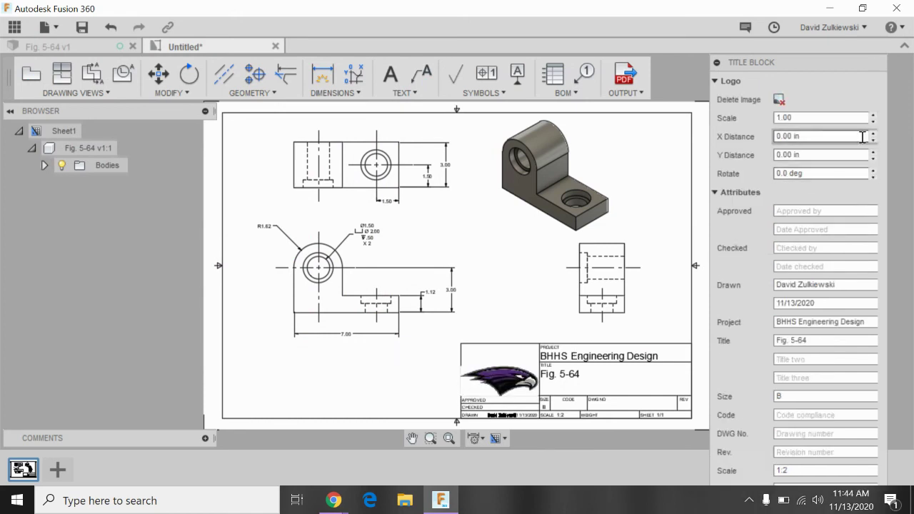
Set the logo to 0.90 scale with 0.20 in X and 0.30 in Y offsets
left_click(872, 115)
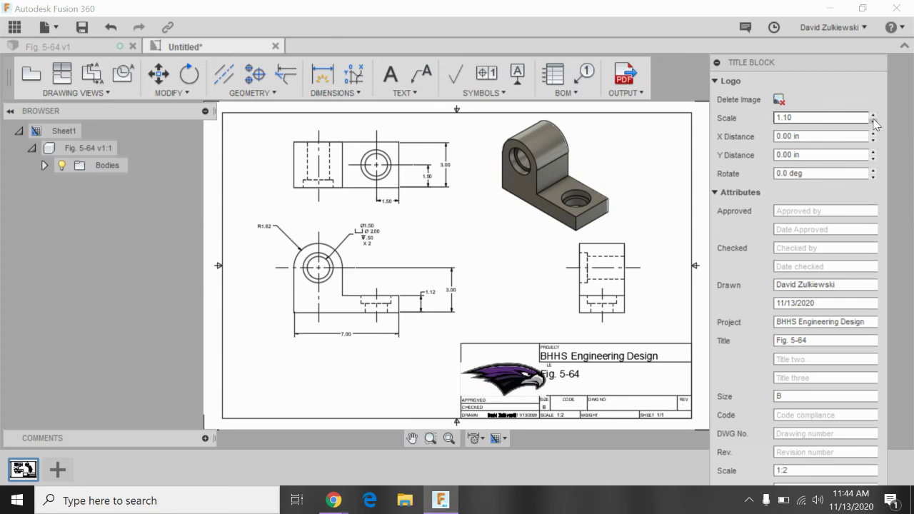
left_click(872, 122)
left_click(872, 122)
left_click(872, 134)
left_click(873, 133)
left_click(873, 134)
left_click(873, 133)
left_click(872, 151)
left_click(873, 152)
left_click(872, 152)
left_click(872, 151)
left_click(872, 151)
left_click(873, 152)
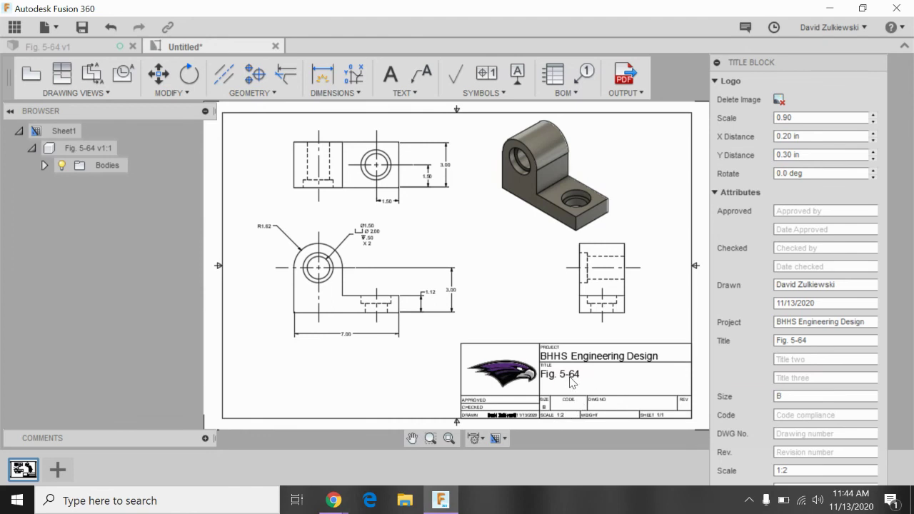
Enter 'Shaft Support' as the title and 'Fig. 5-64' as DWG No., and apply the edits
left_click_drag(814, 340, 770, 342)
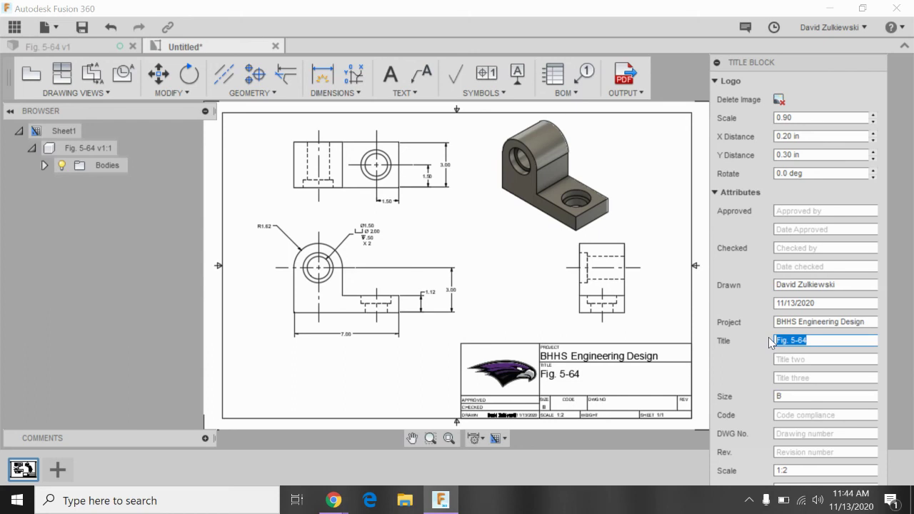
type("Shaft Support")
left_click(793, 433)
type("Fig. 5-64")
key("Return")
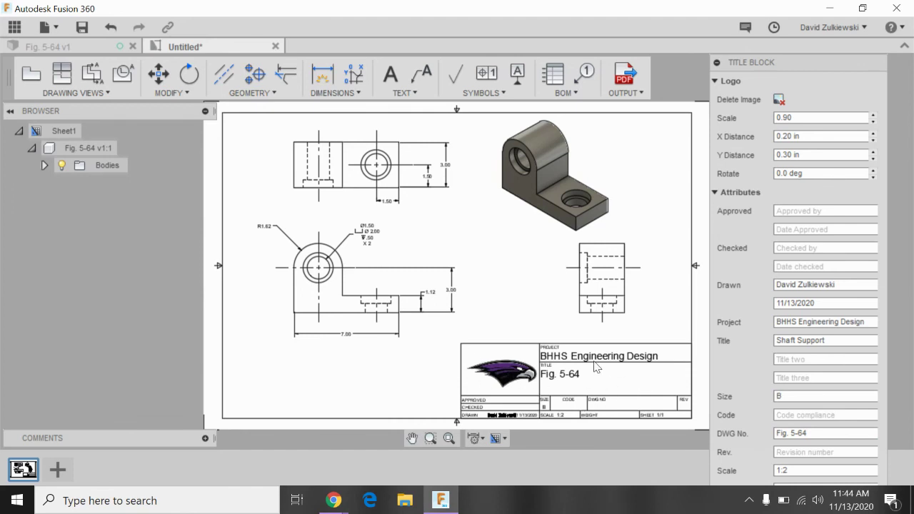
key("Escape")
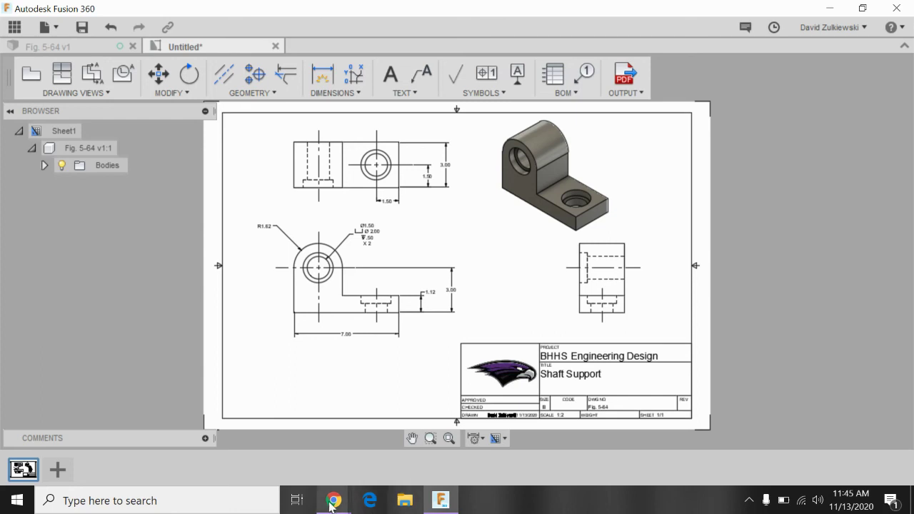
mouse_move(332, 504)
left_click(432, 462)
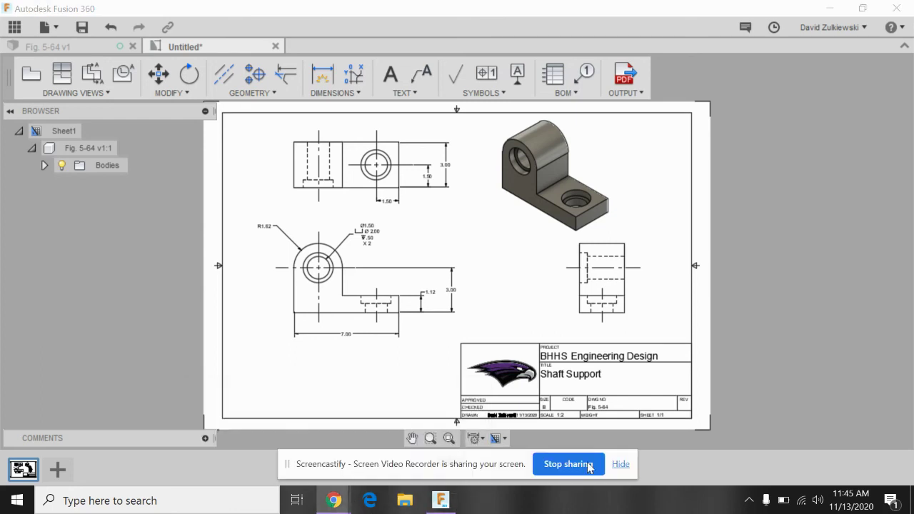